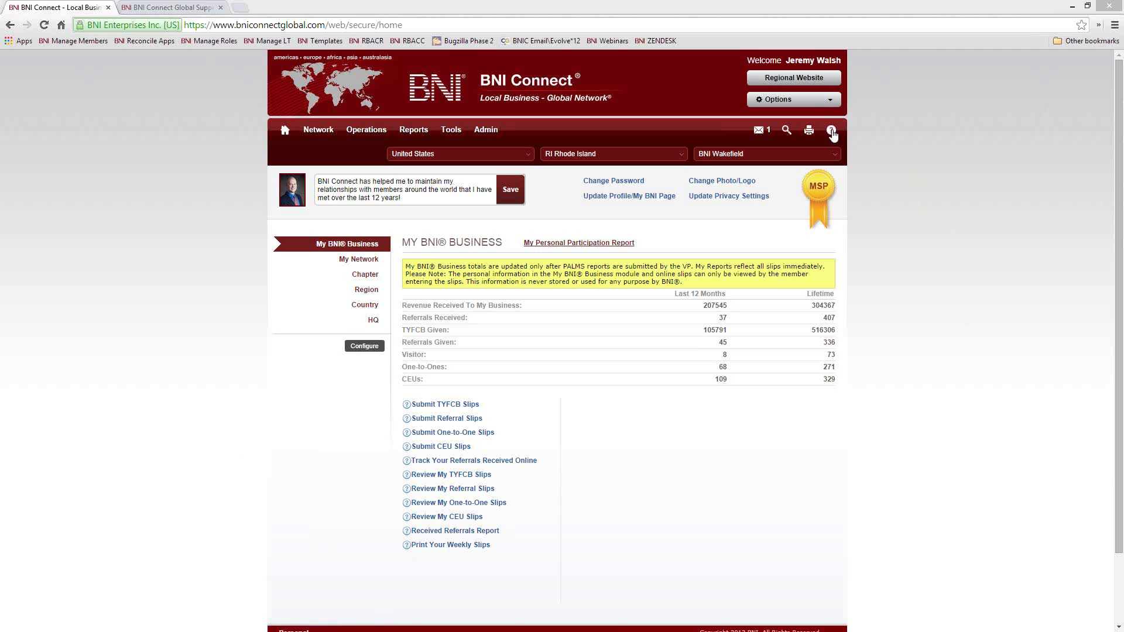
Step: Open the 'BNI Connect Recorded Member Webinars - September 2014' page in Global Support
click(174, 6)
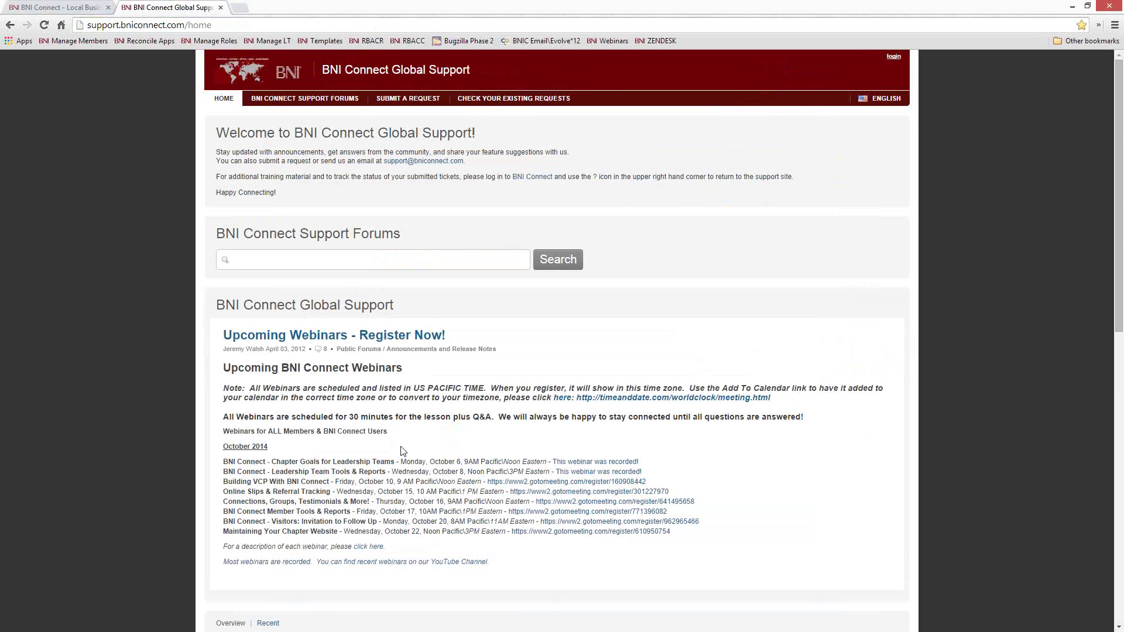
scroll(788, 470, down, 7)
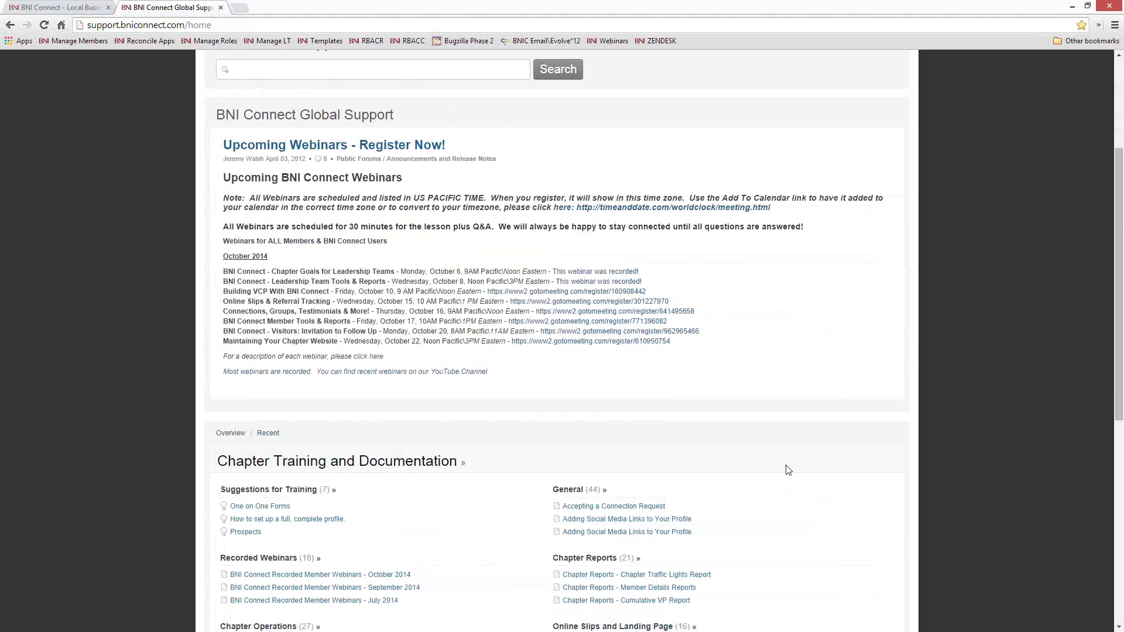
scroll(788, 470, down, 2)
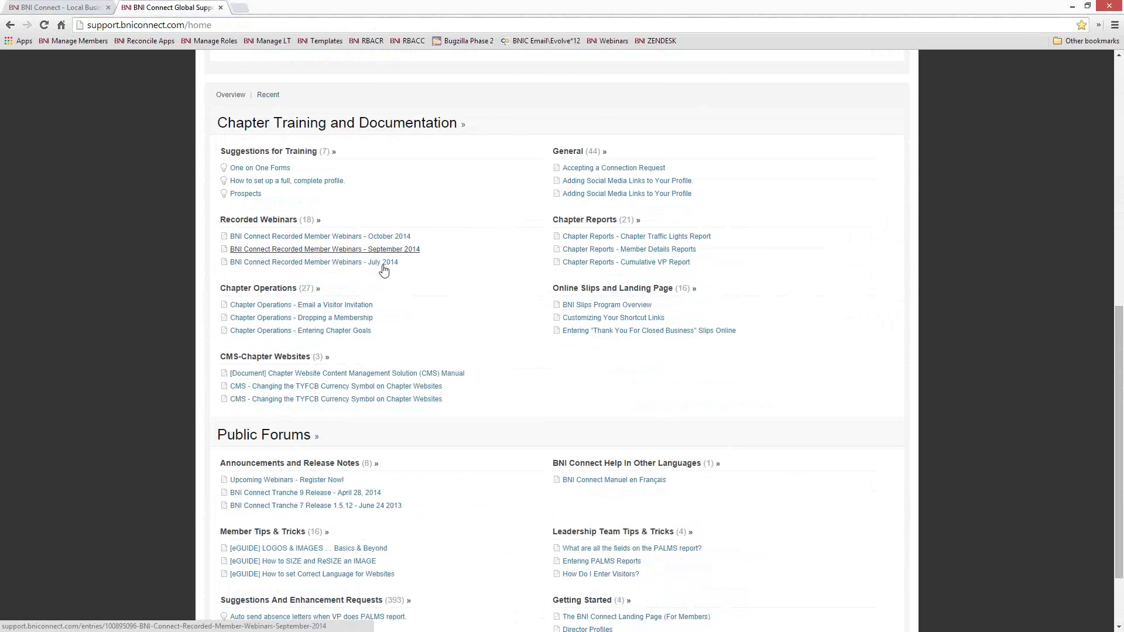
click(354, 249)
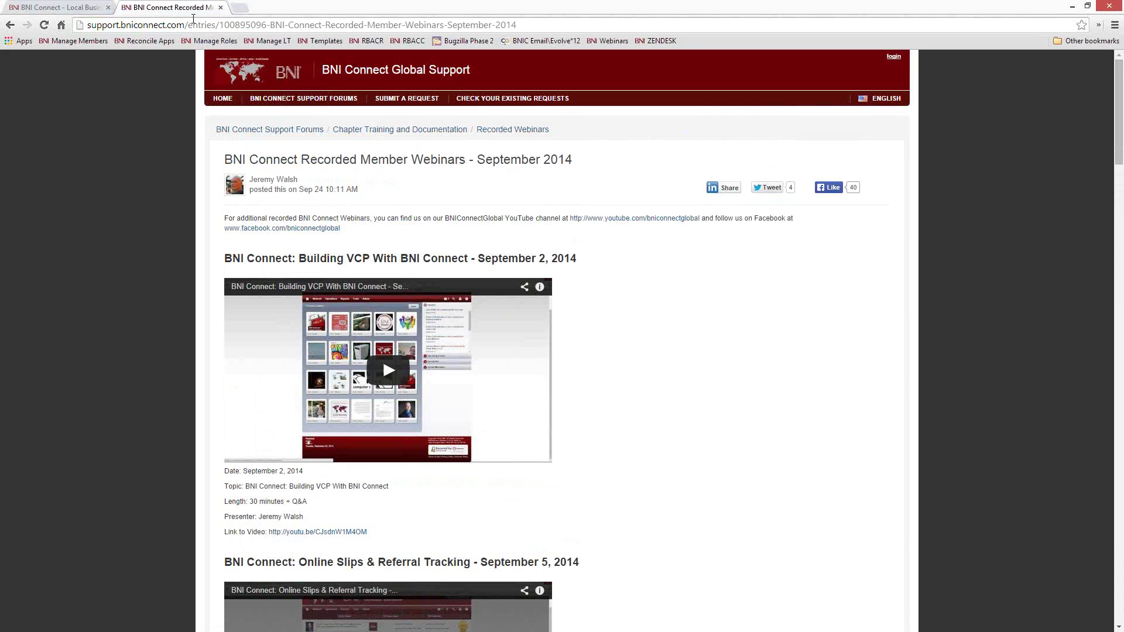
click(298, 24)
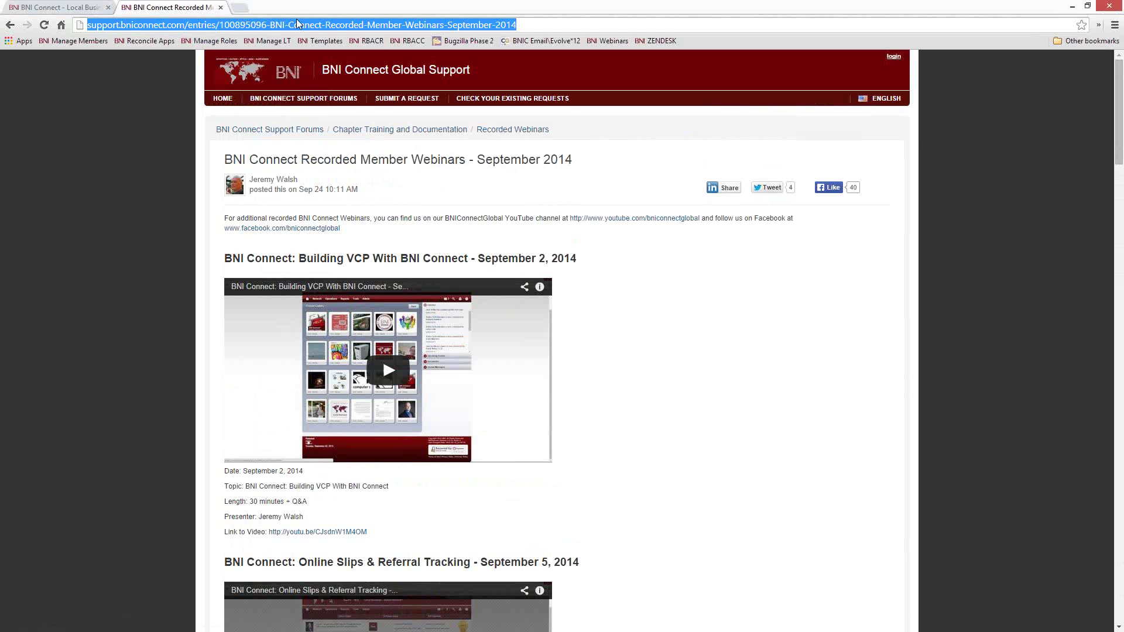
Step: Go to youtube.com/bniconnectglobal and browse the channel's Educational Moments and 2014 webinar playlists
text(youtube.com/bniconnectglobal)
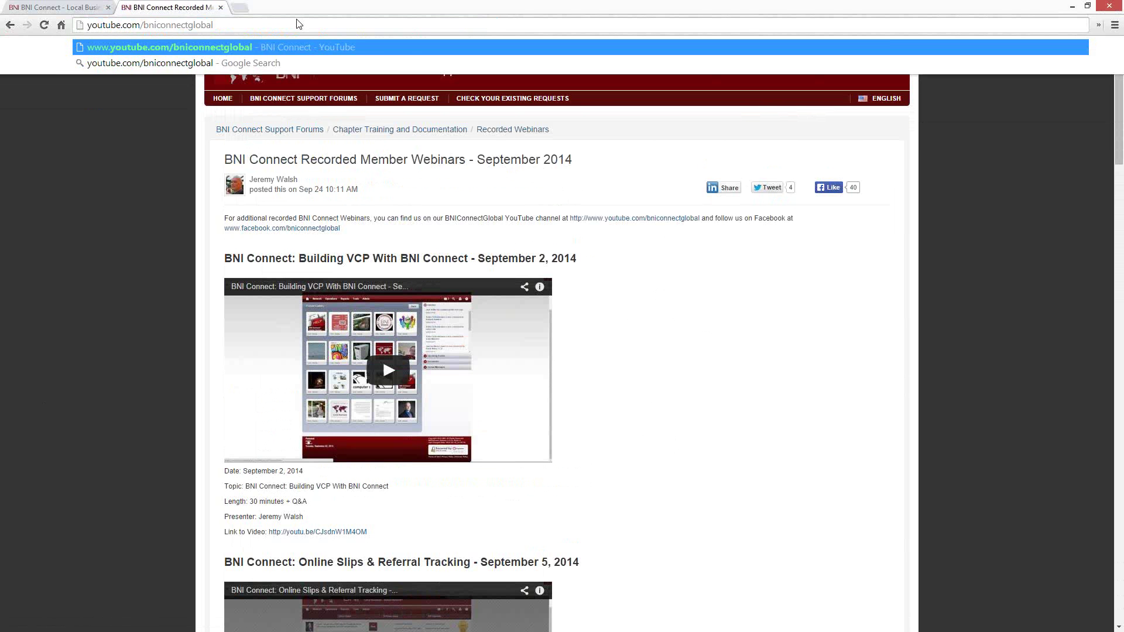
key(Return)
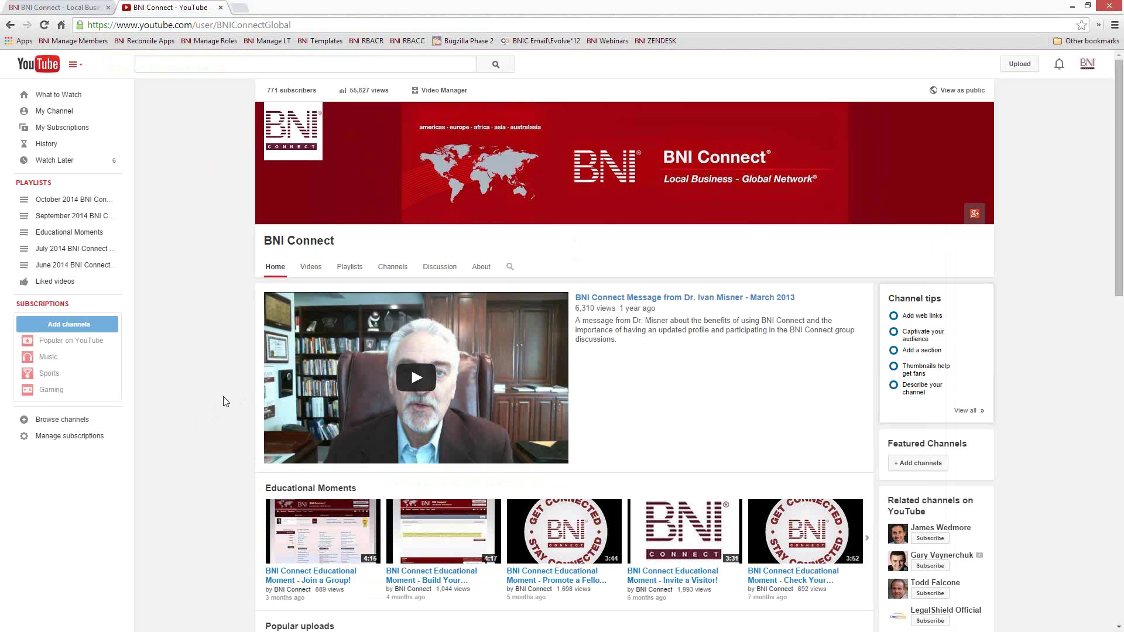
scroll(216, 409, down, 4)
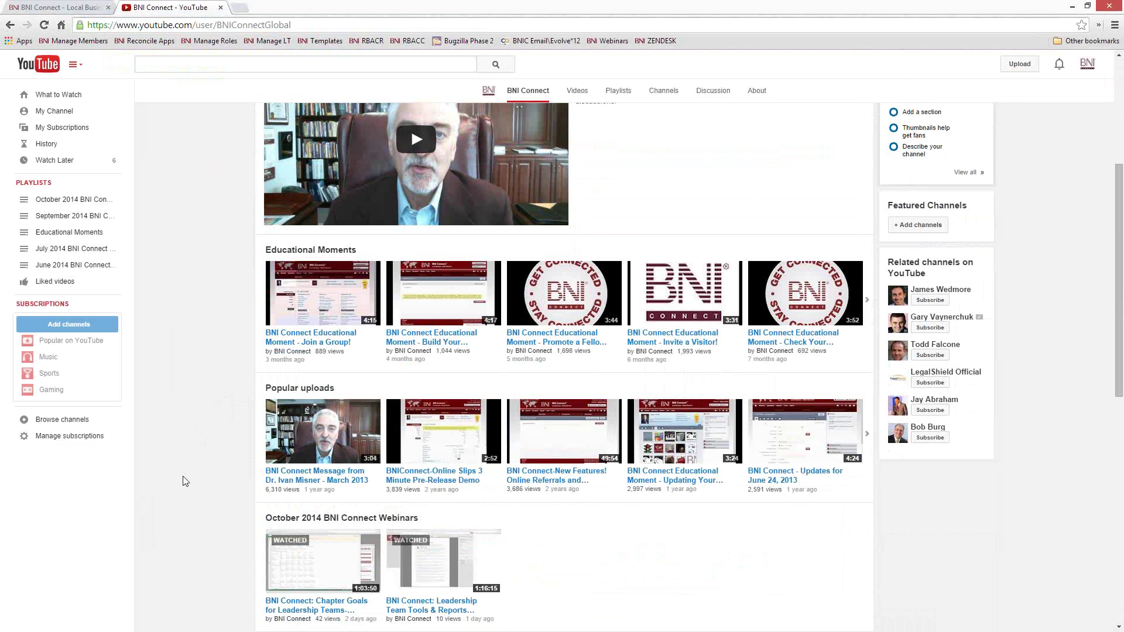
scroll(240, 395, down, 1)
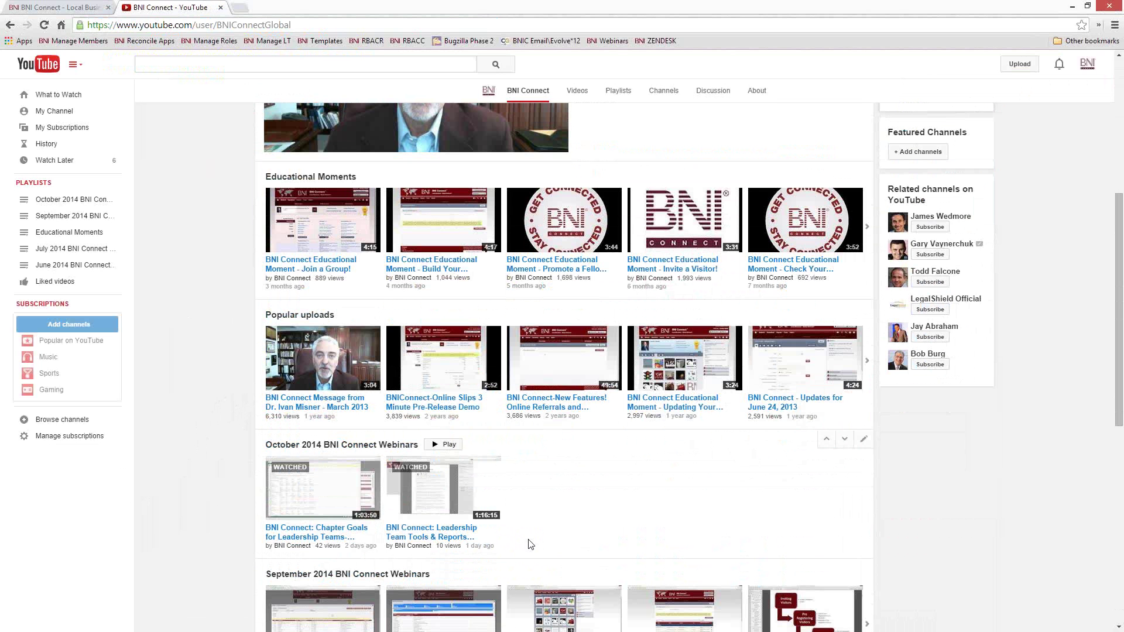
scroll(578, 519, down, 1)
scroll(576, 519, down, 1)
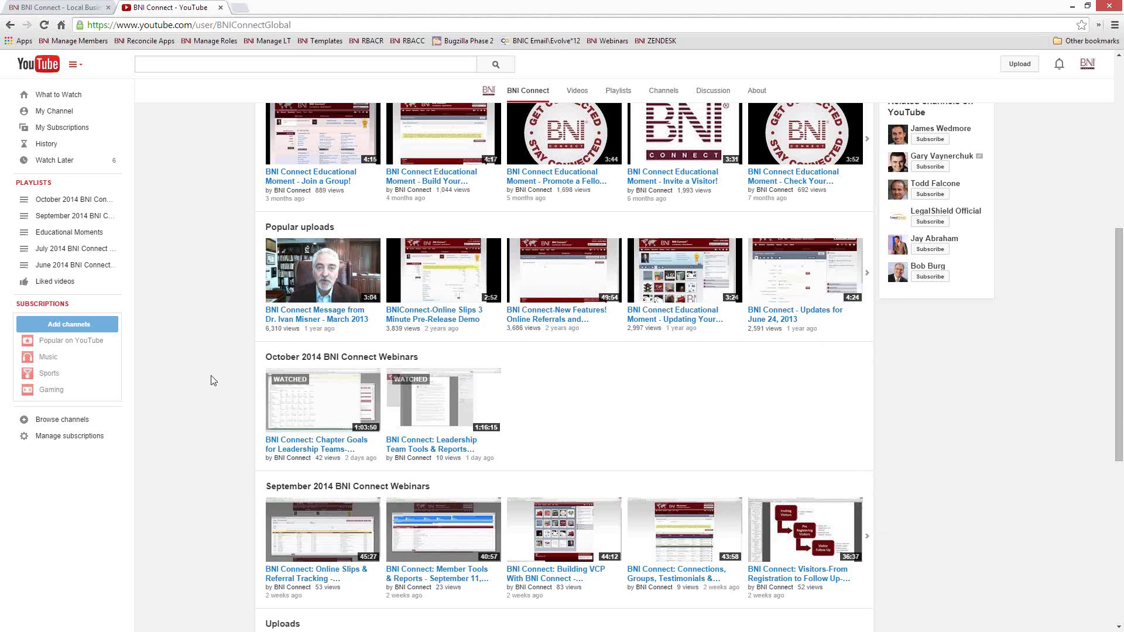
scroll(212, 381, up, 7)
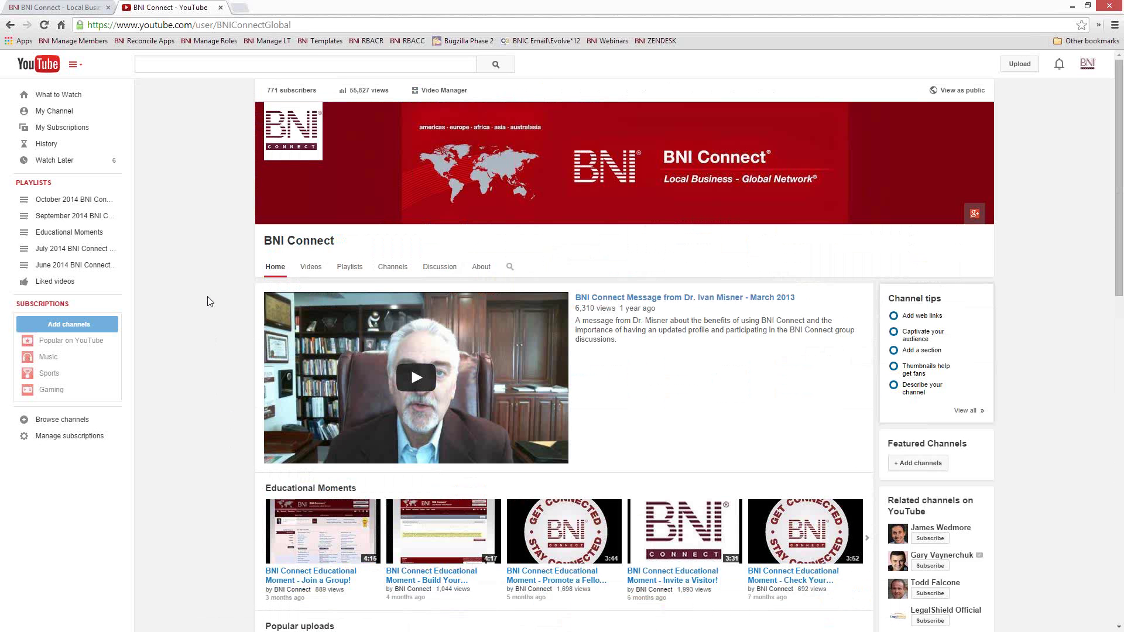
Step: Close the YouTube tab, leaving the My BNI Business home page showing
click(220, 8)
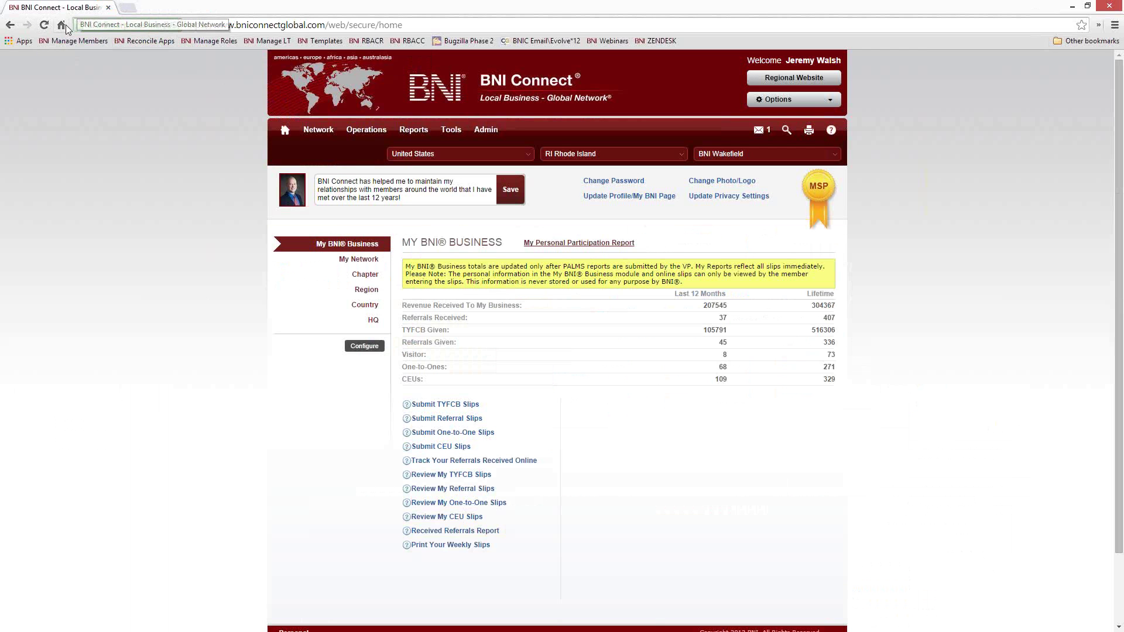
Step: Load the bniri Rhode Island regional BNI home page in a new tab
key(ctrl+t)
click(76, 12)
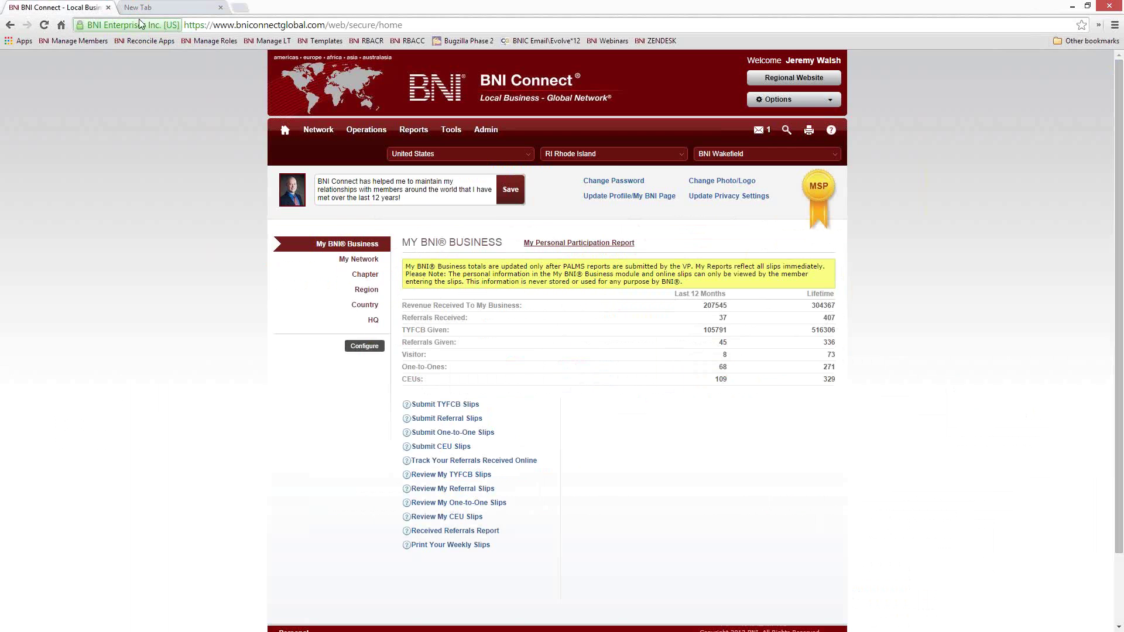
click(176, 8)
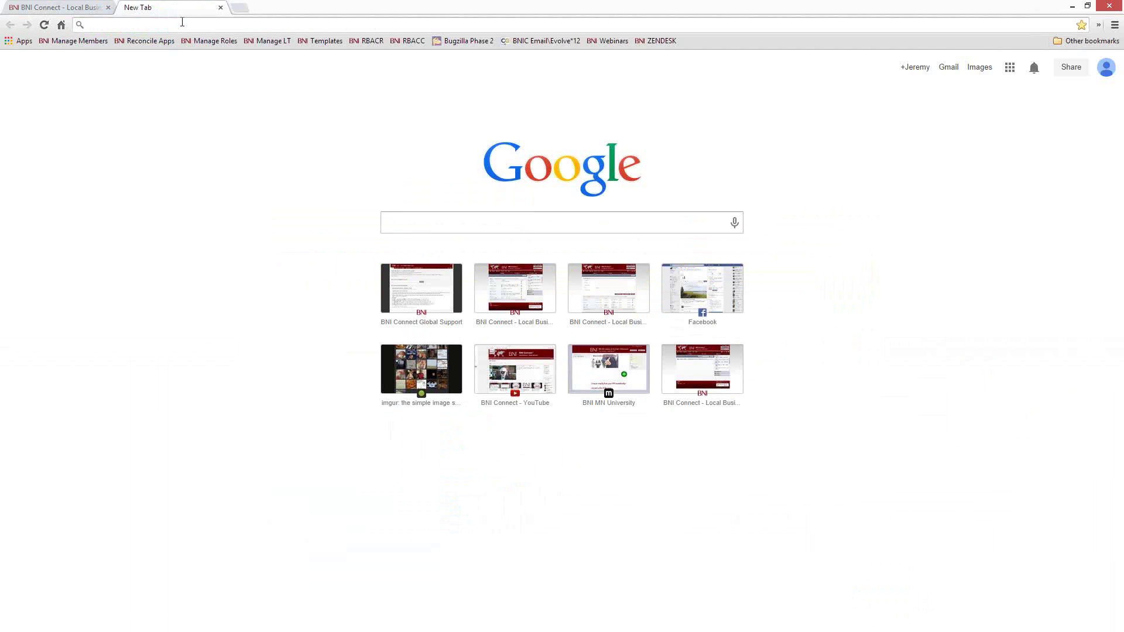
text(bniri)
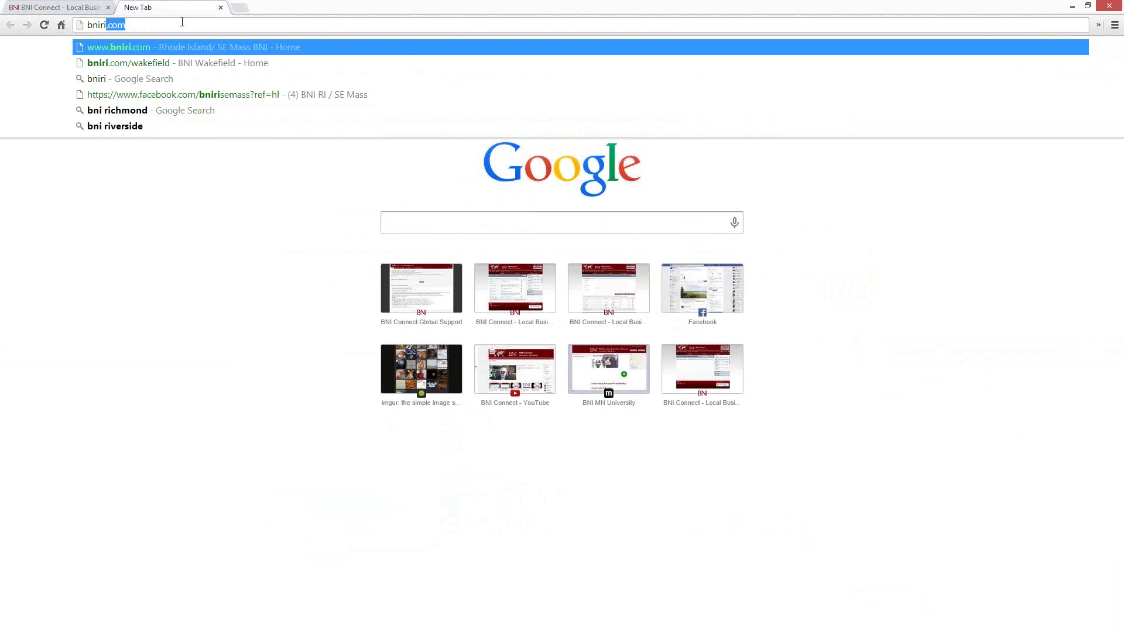
key(Return)
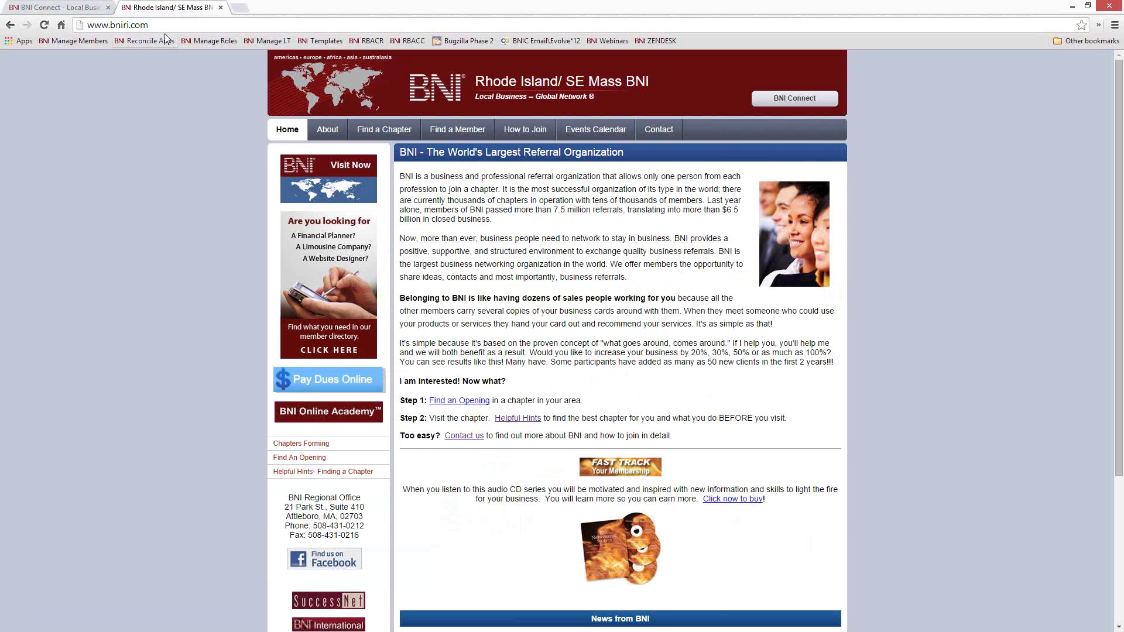
click(167, 24)
click(108, 25)
Step: Open the Regional Website from BNI Connect, close the duplicate tab, and go to Find a Member
click(68, 8)
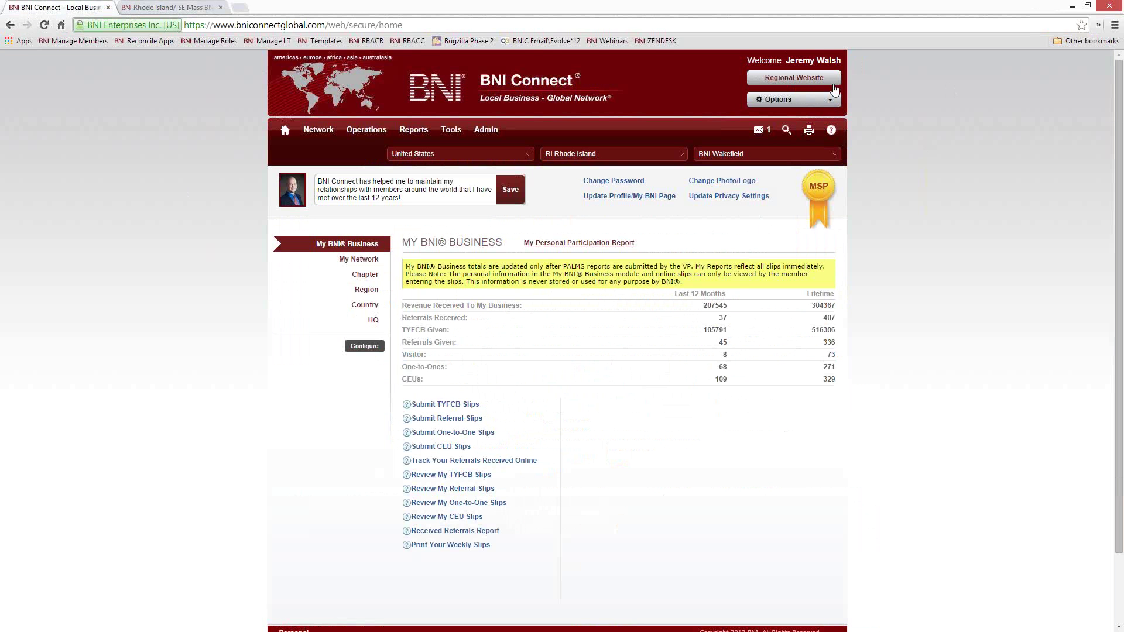
click(797, 80)
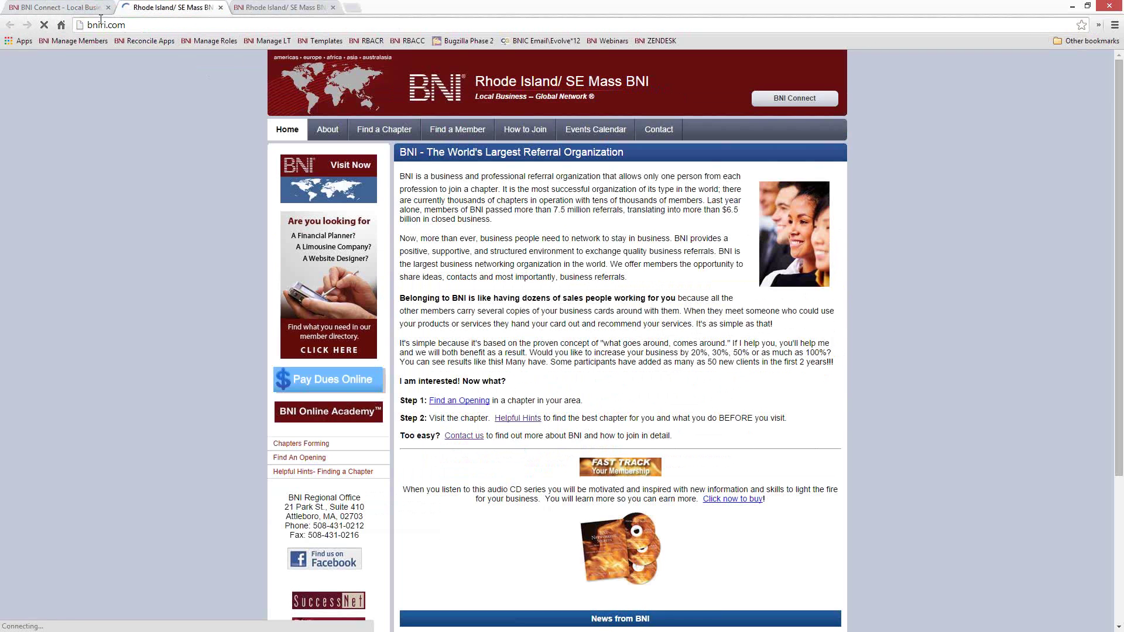
click(332, 7)
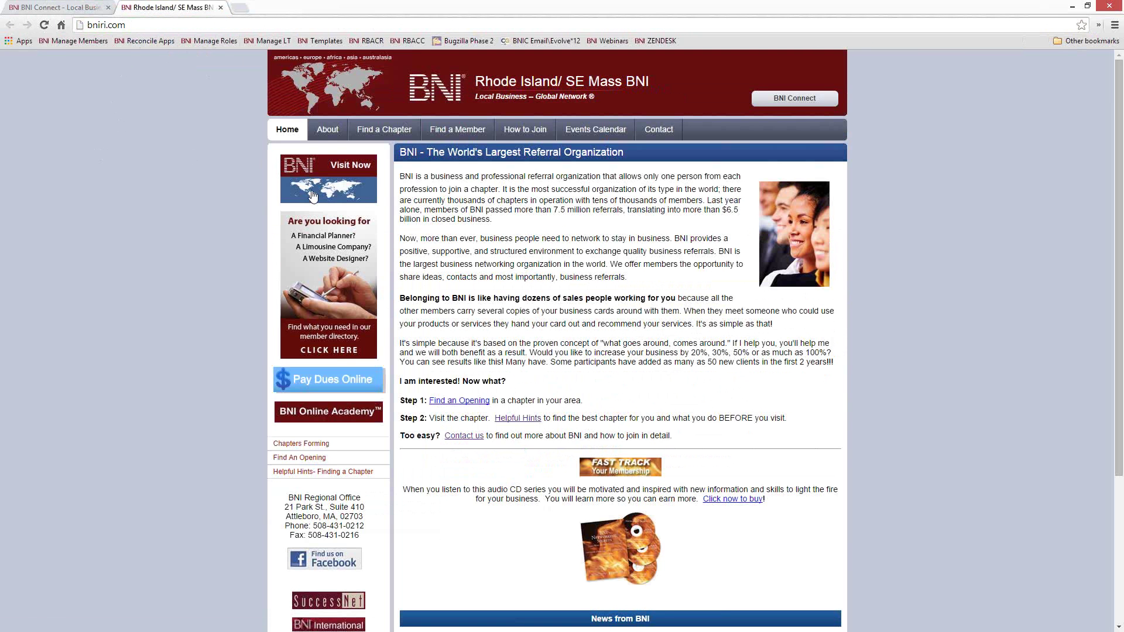
click(467, 131)
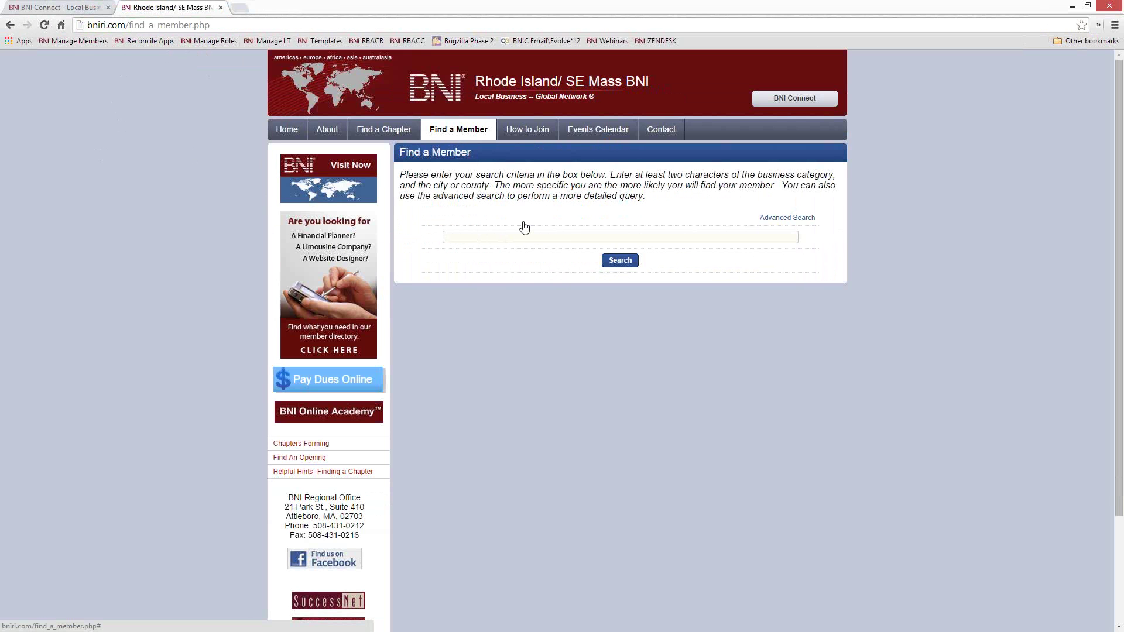
Step: Search the regional site for the member by name, view their details, then go to Find a Chapter
key(Return)
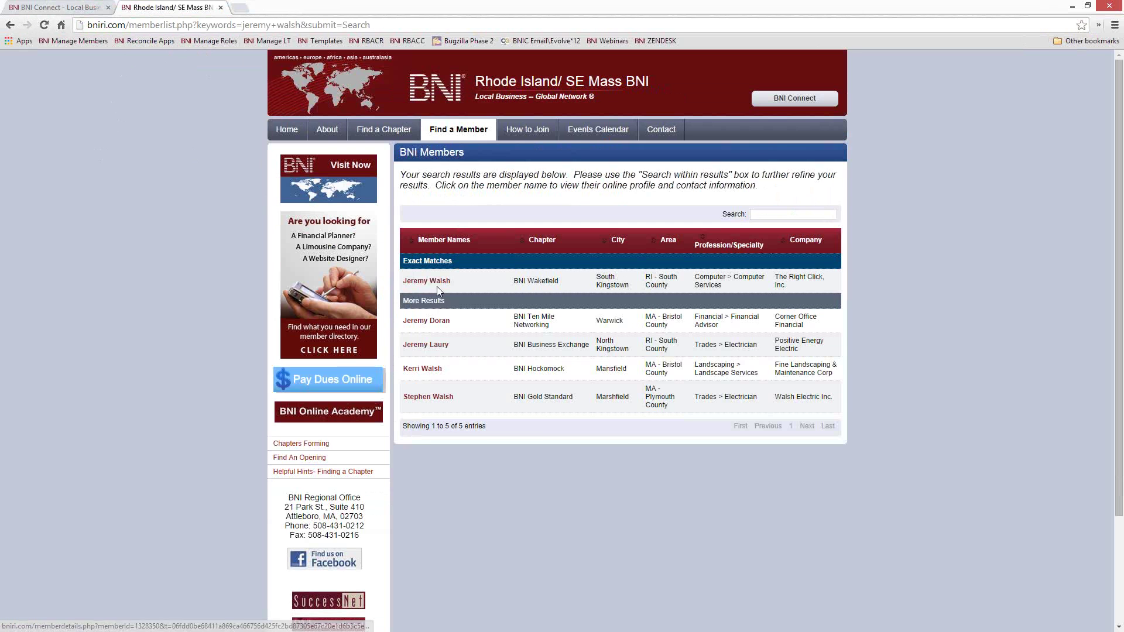
click(433, 283)
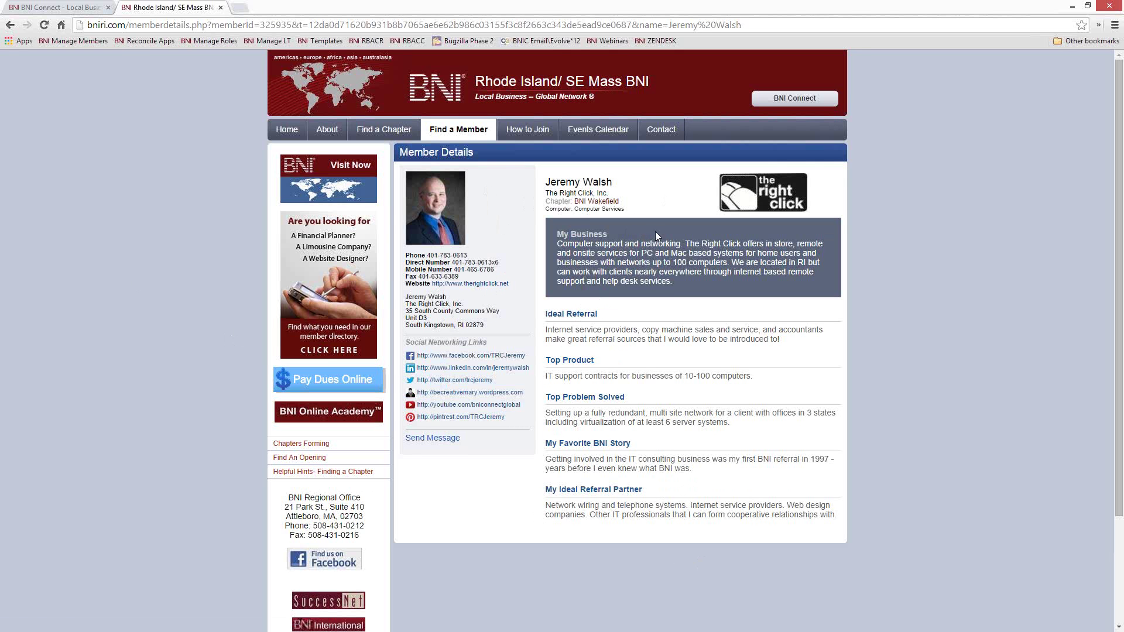
click(380, 136)
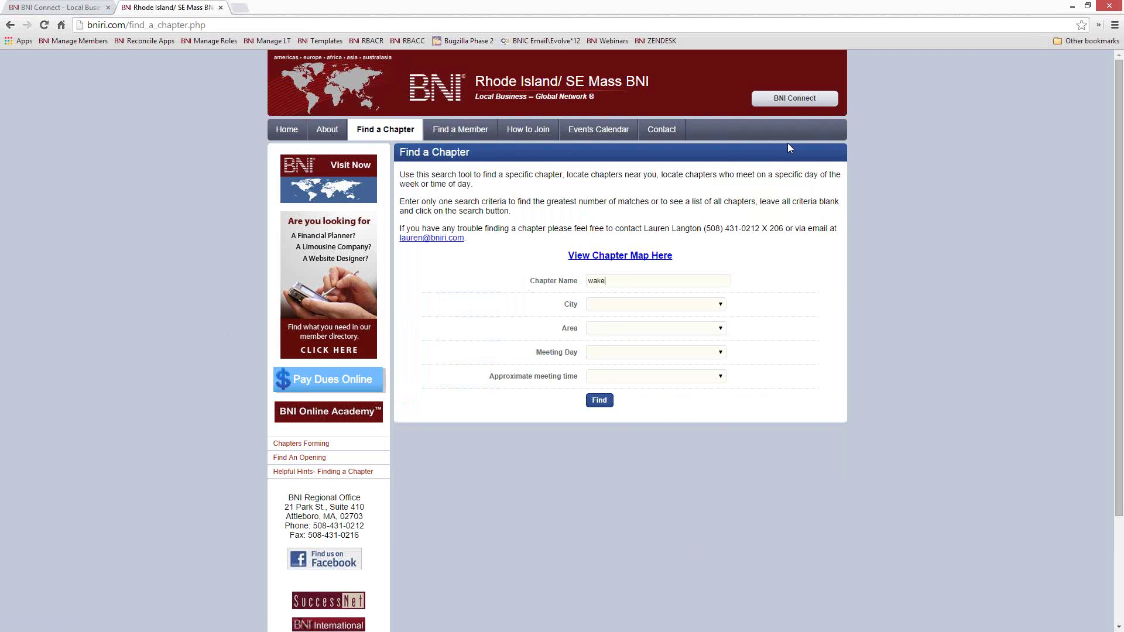
Step: Search chapters for 'wakefield' and open the BNI Wakefield chapter details
text(wakefield)
key(Return)
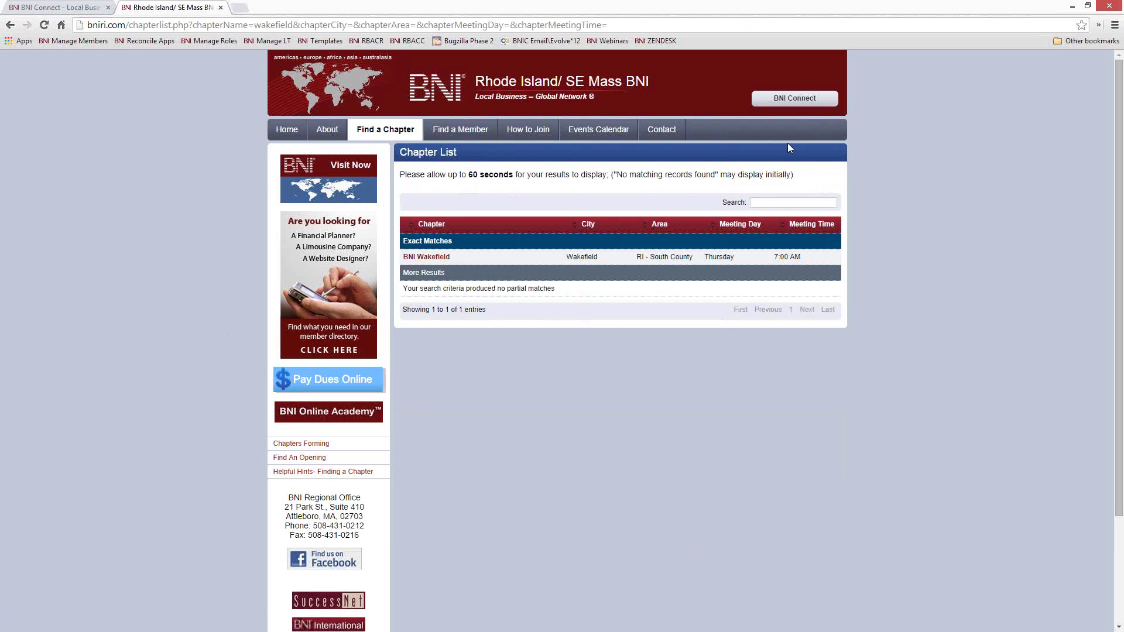
click(418, 257)
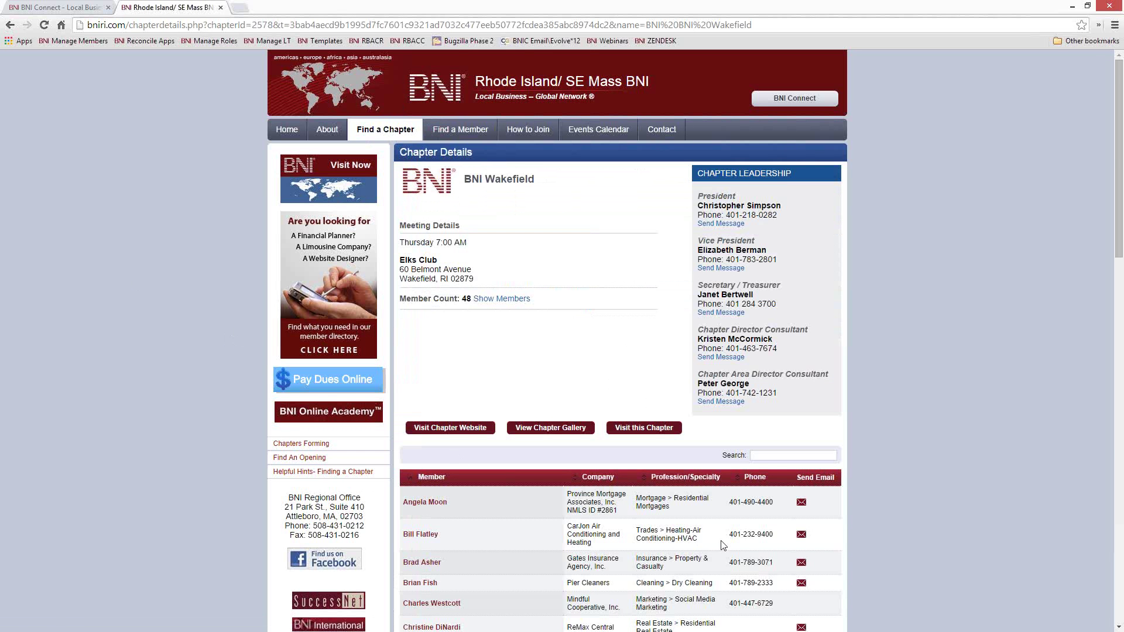
scroll(802, 494, down, 8)
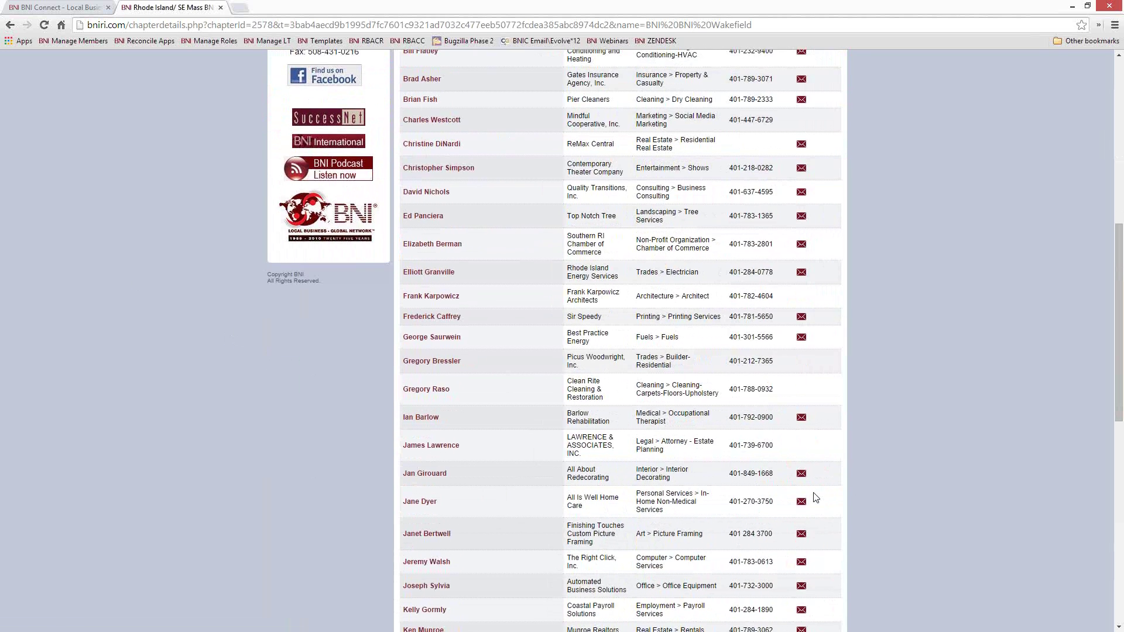
scroll(815, 497, up, 8)
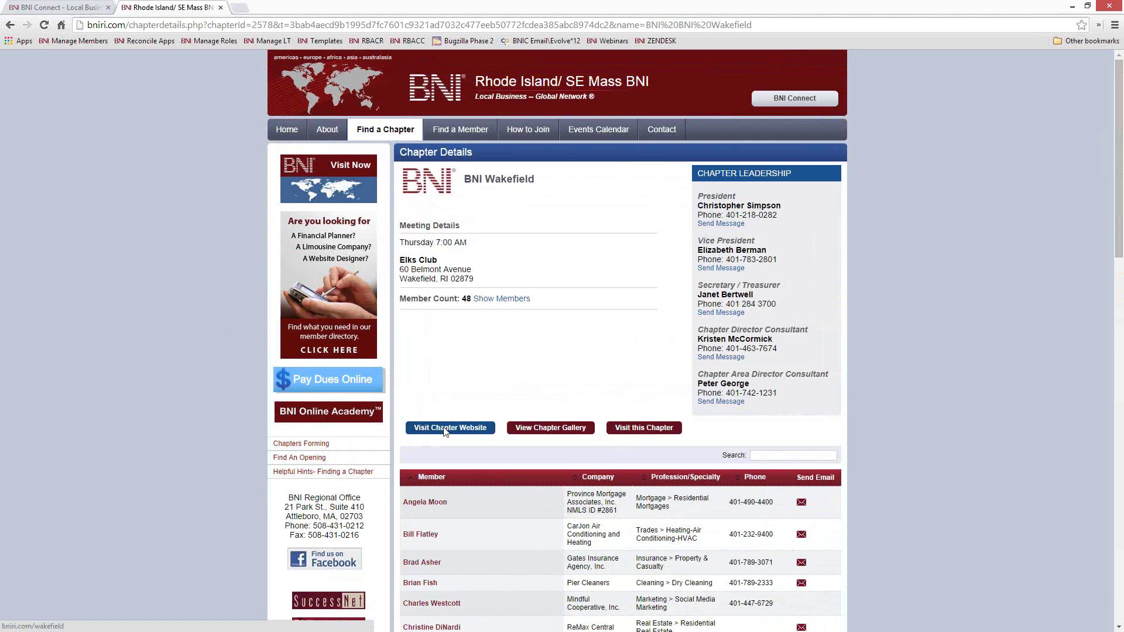
Step: On the Wakefield chapter website's member list, open the details of the member from The Right Click
click(445, 432)
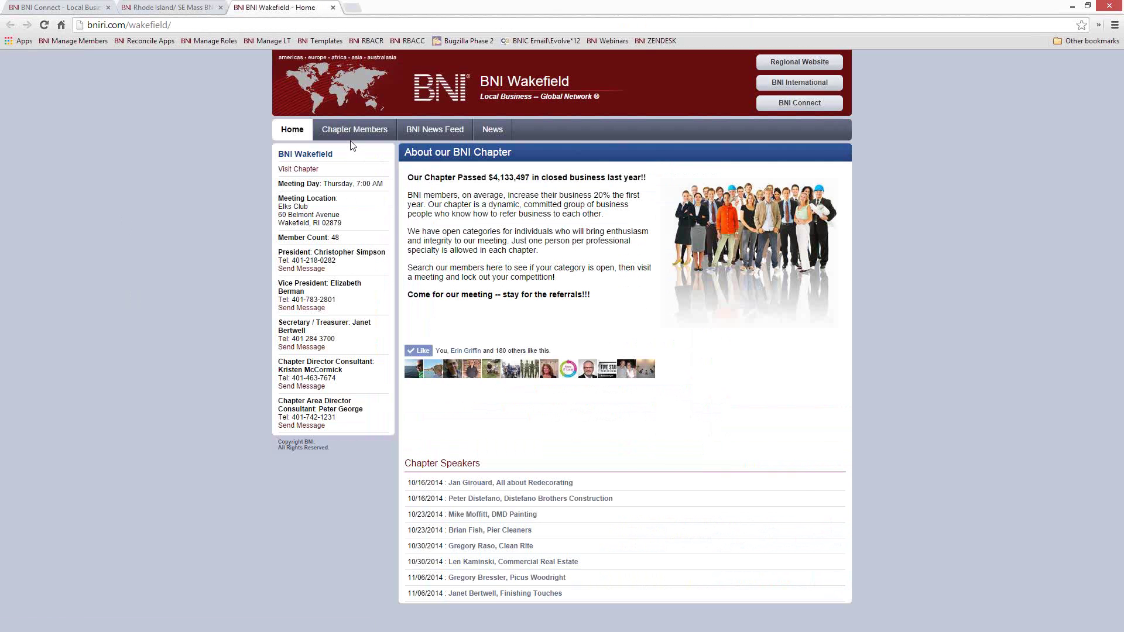
click(354, 130)
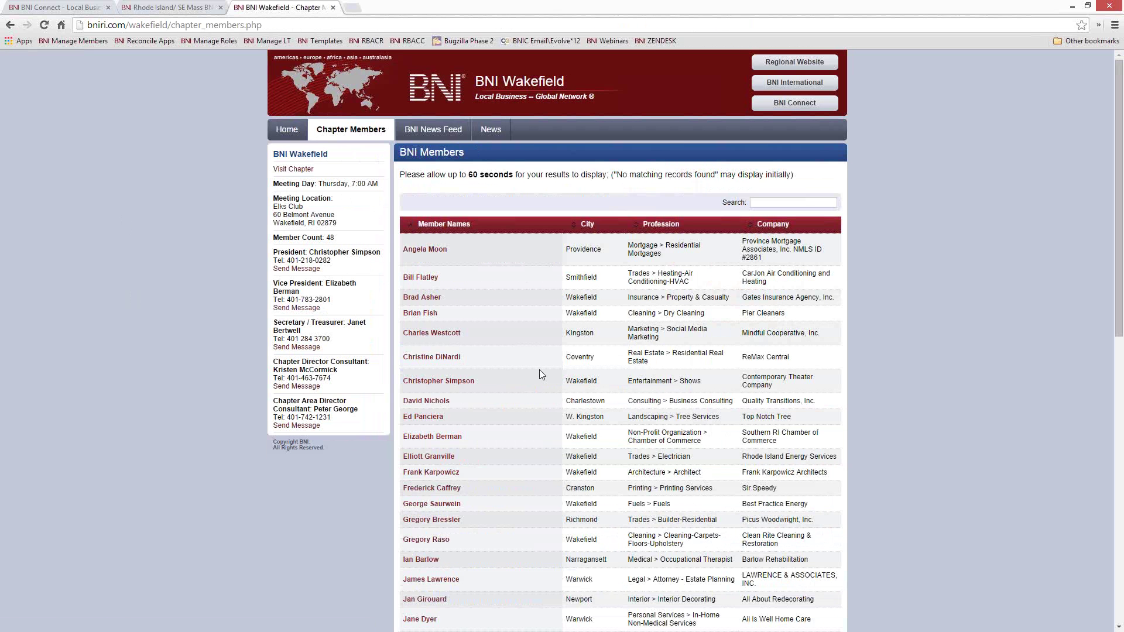
scroll(545, 418, down, 4)
click(427, 426)
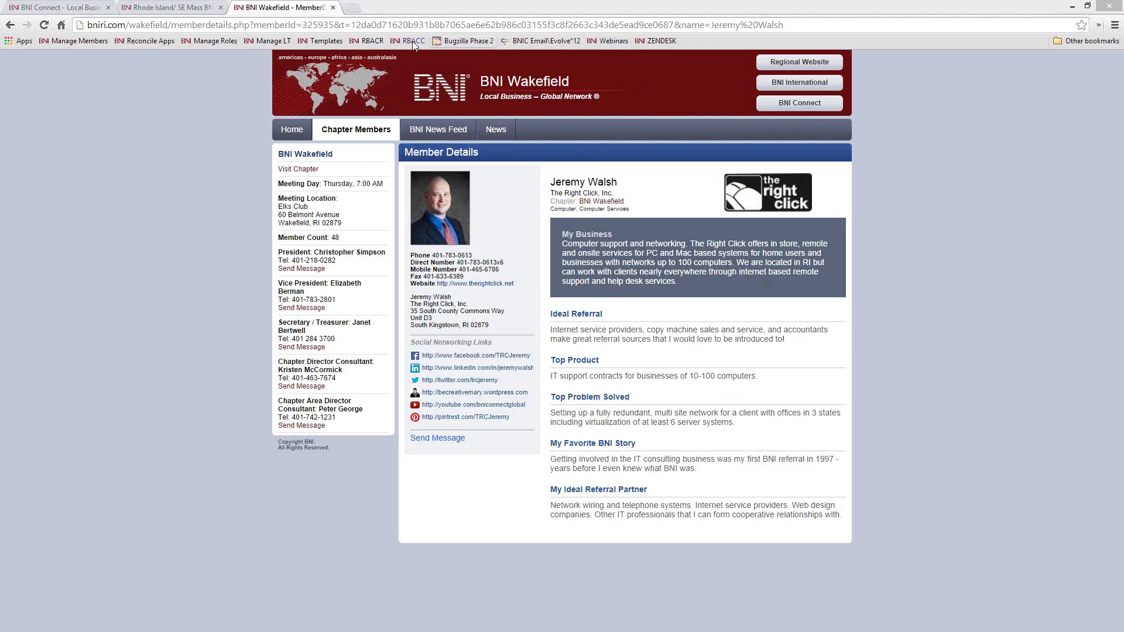
Step: Navigate to the bniamerica national BNI website
click(328, 25)
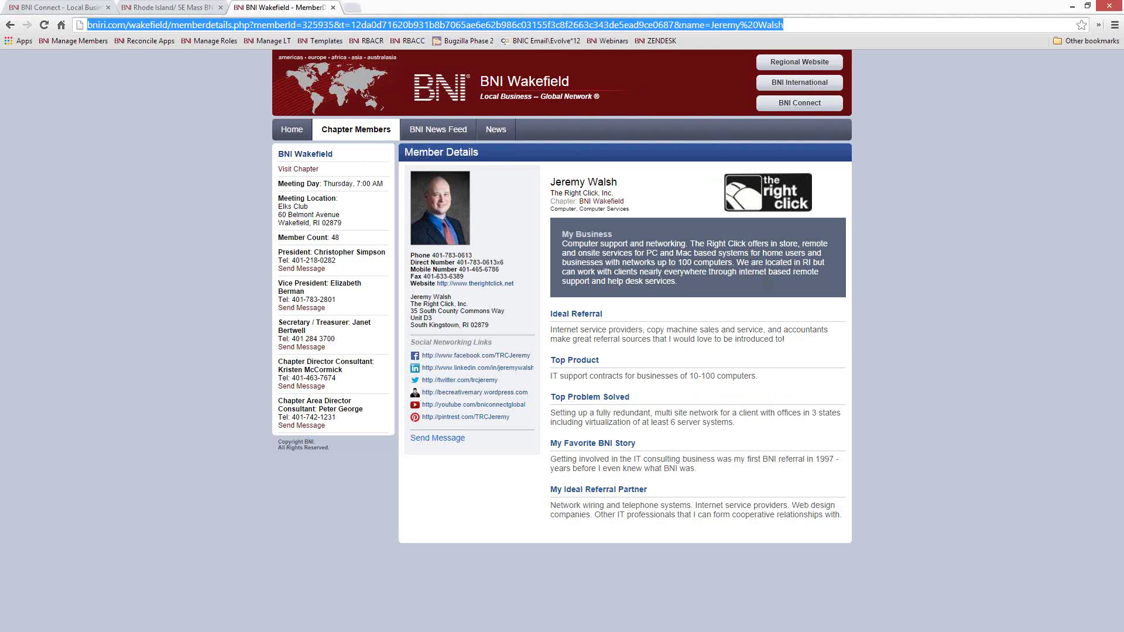
text(bniamerica)
key(Return)
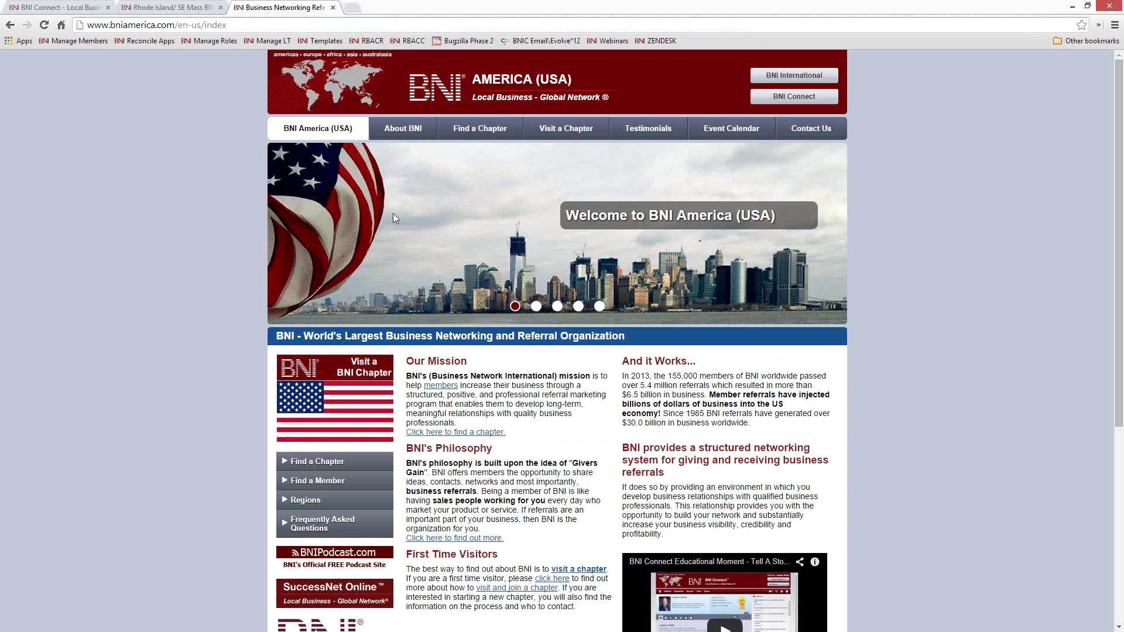
Step: Search BNI America's Find a Member for the member's name, view the exact match, then close that tab
click(293, 481)
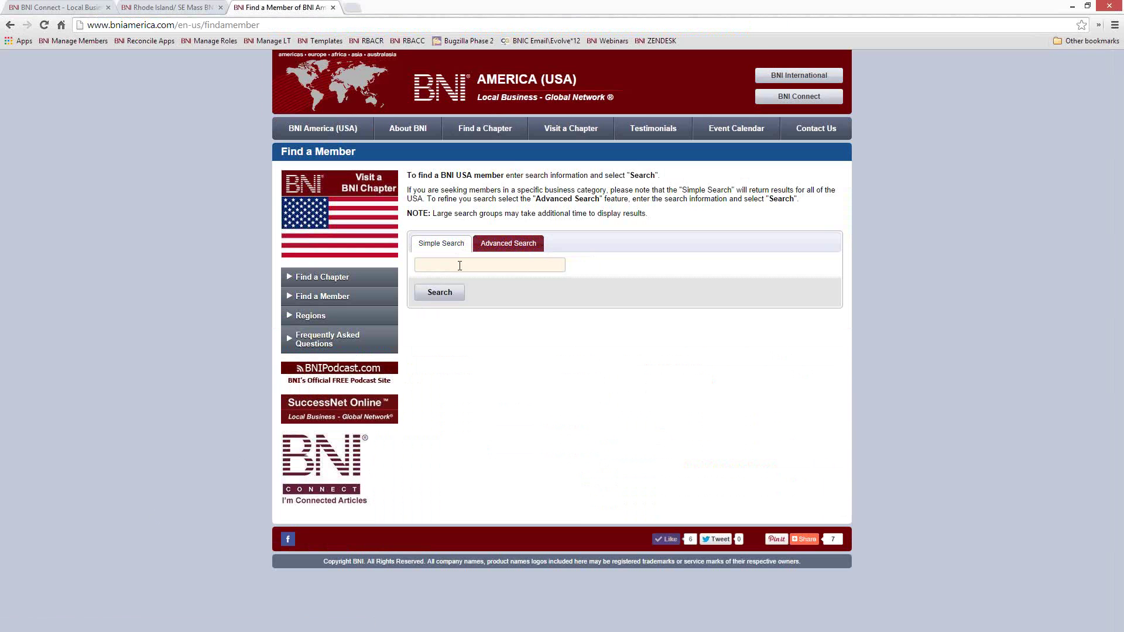
click(460, 265)
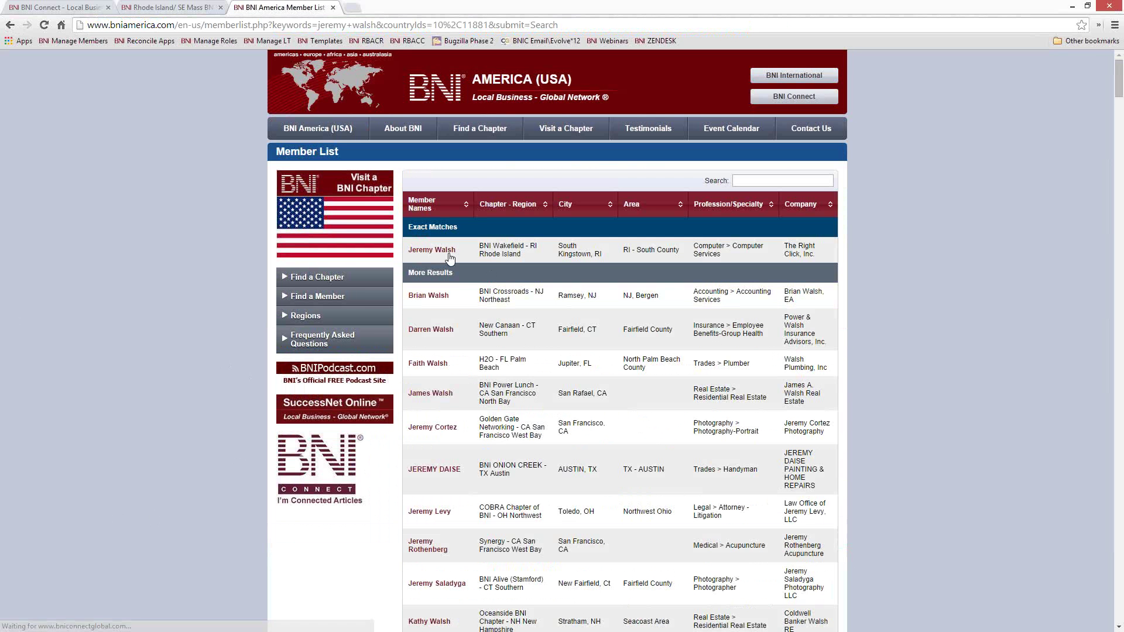
click(439, 252)
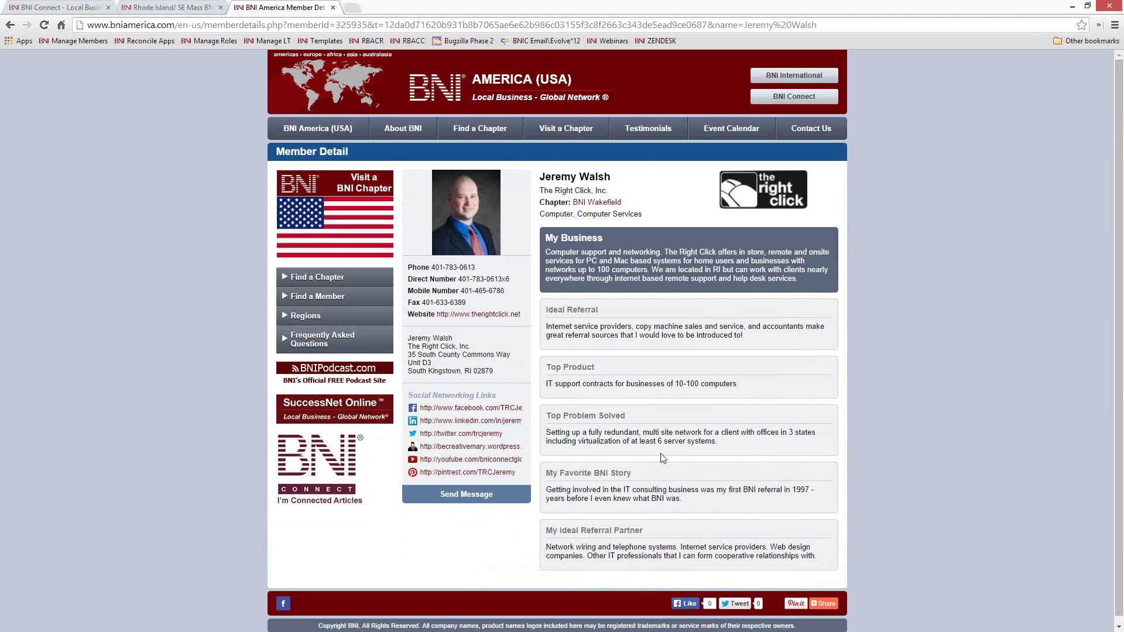
click(333, 8)
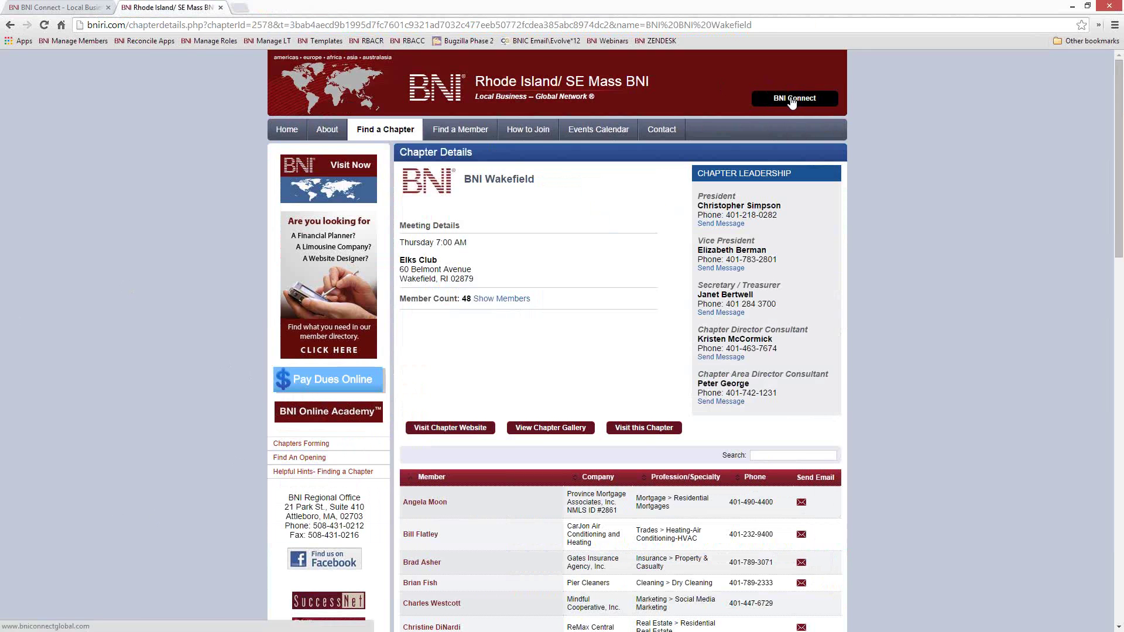
Step: Open BNI Connect in a new tab and search the global directory for the member
click(792, 100)
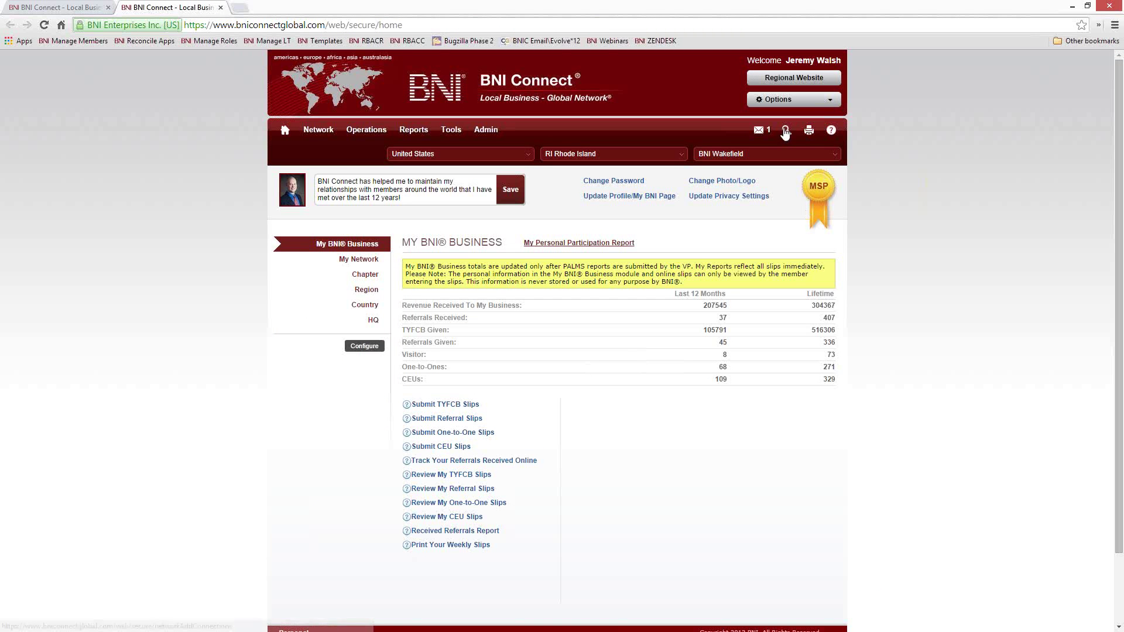
click(786, 131)
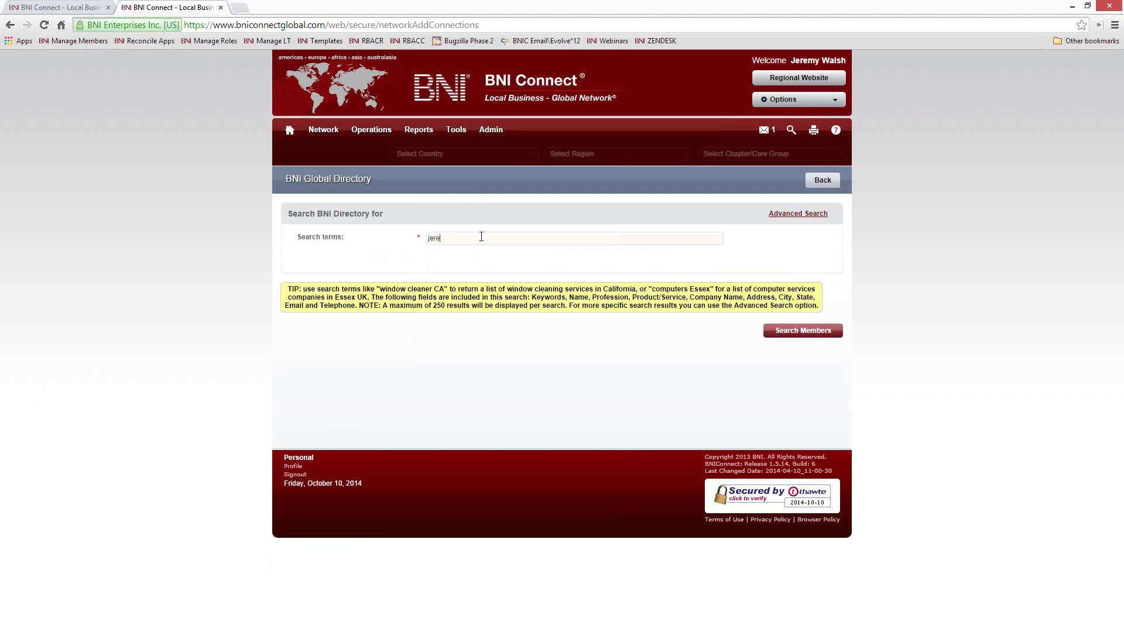
text(walsh)
key(Return)
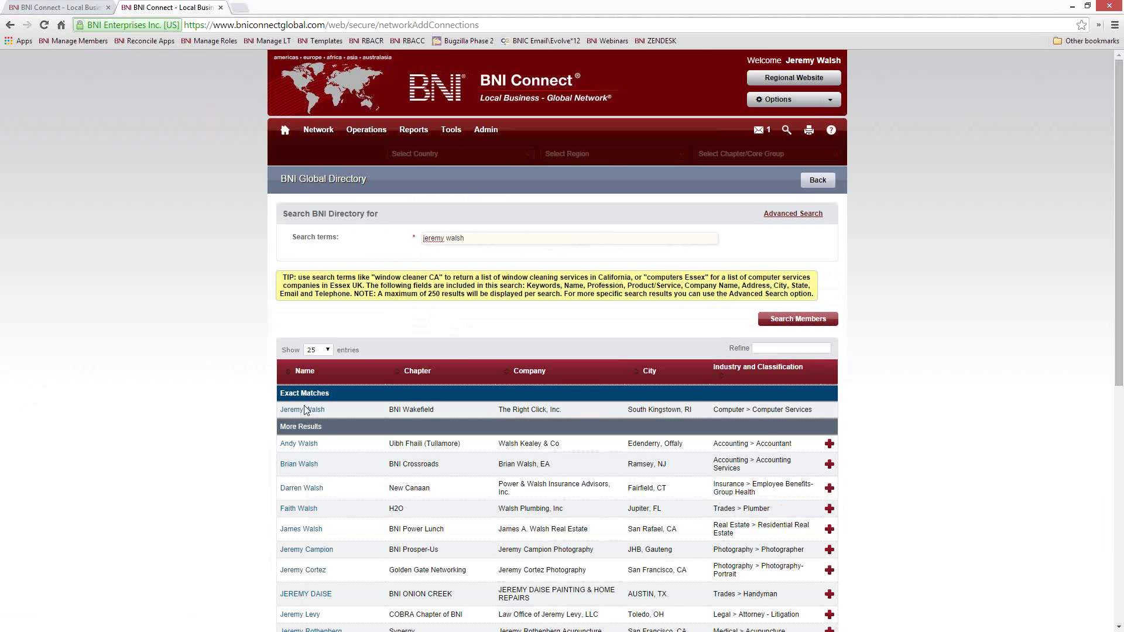
Step: Open the exact-match Right Click, Inc. member's full profile and scroll through its details
click(302, 409)
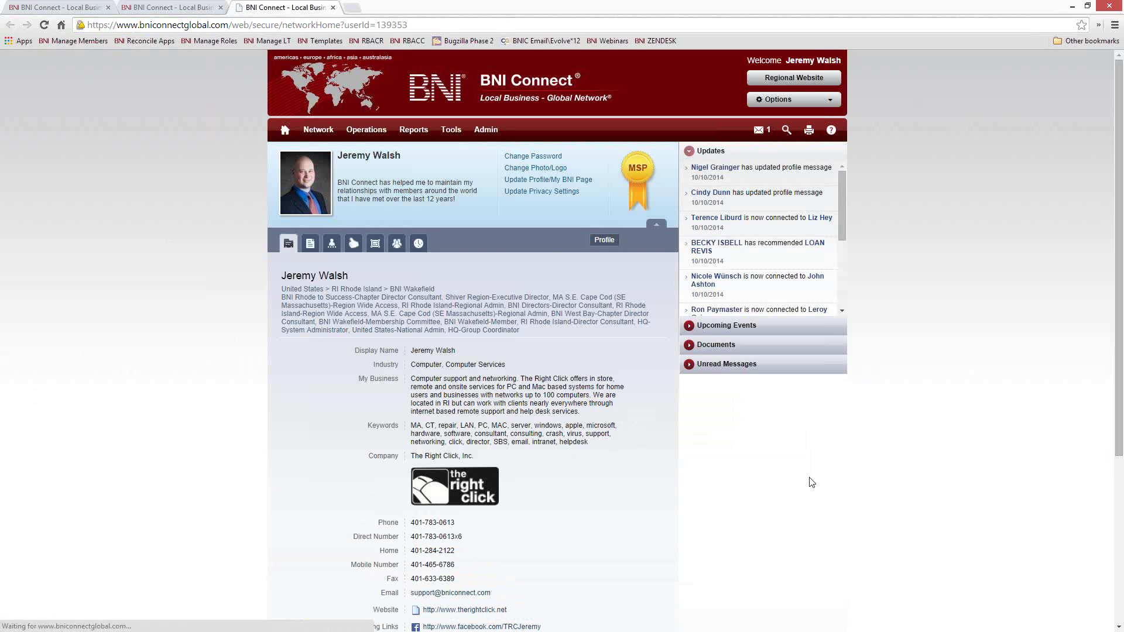
scroll(806, 476, down, 3)
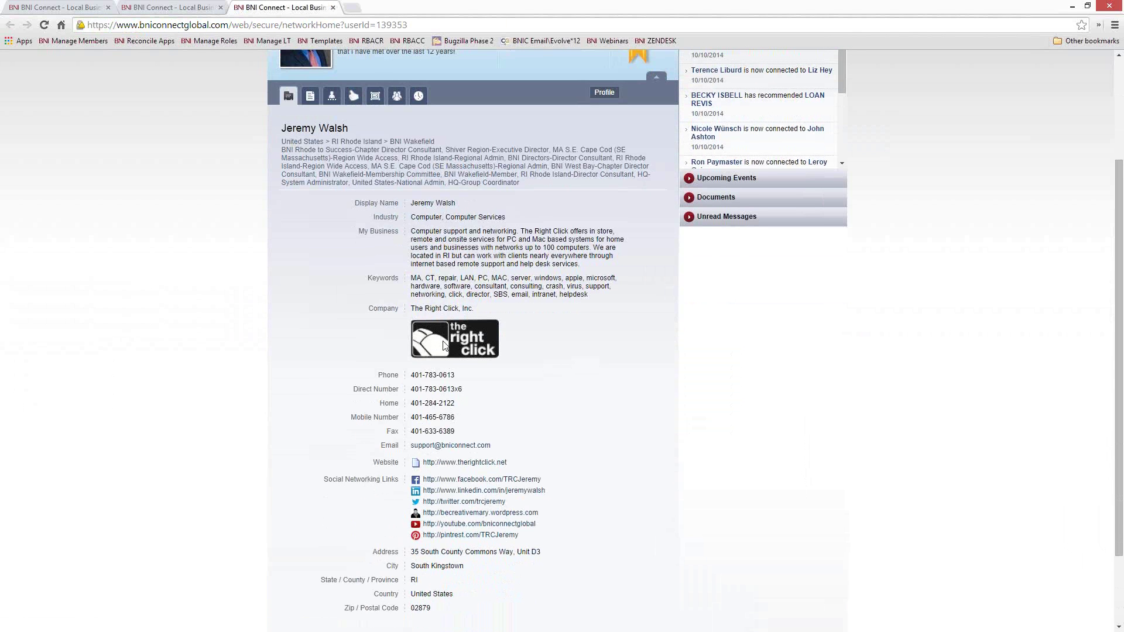
scroll(549, 353, down, 2)
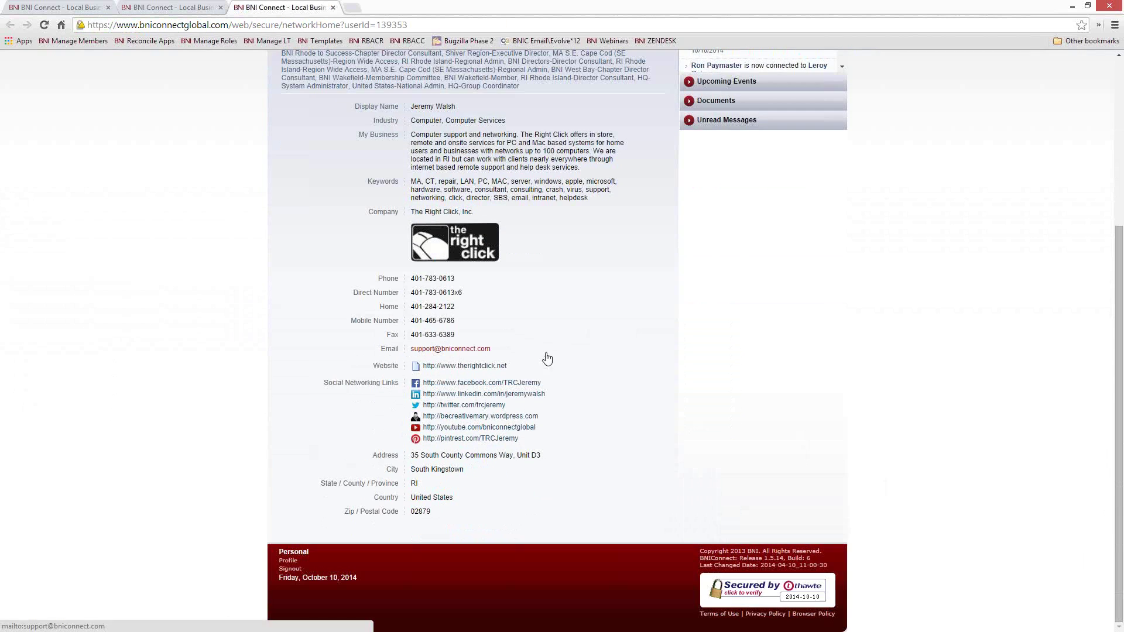
scroll(544, 371, up, 3)
scroll(544, 371, up, 1)
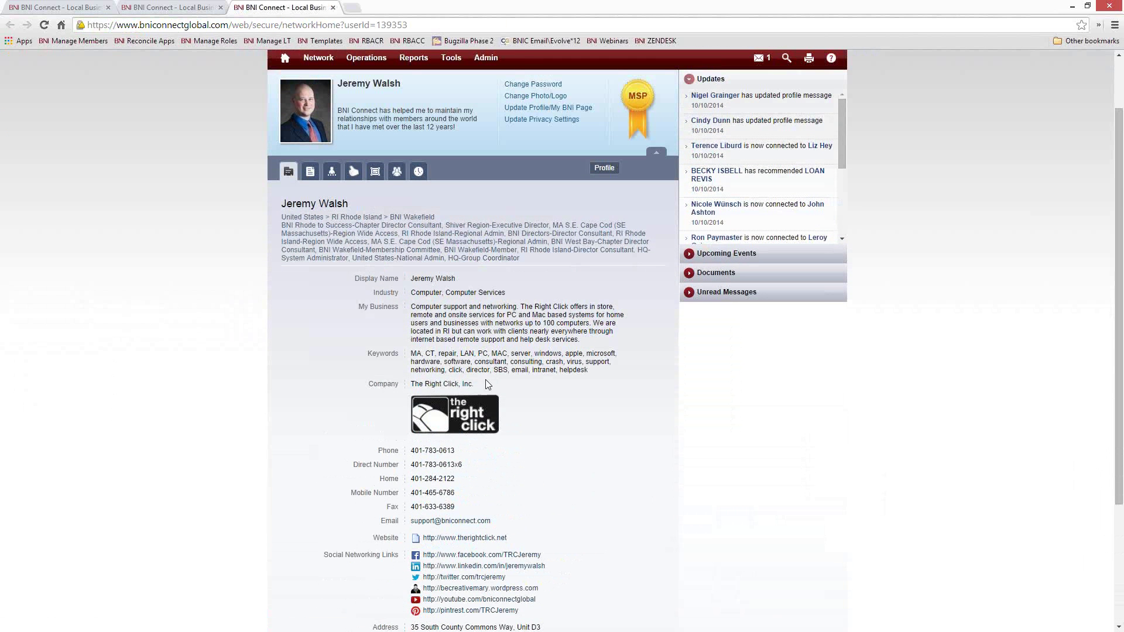
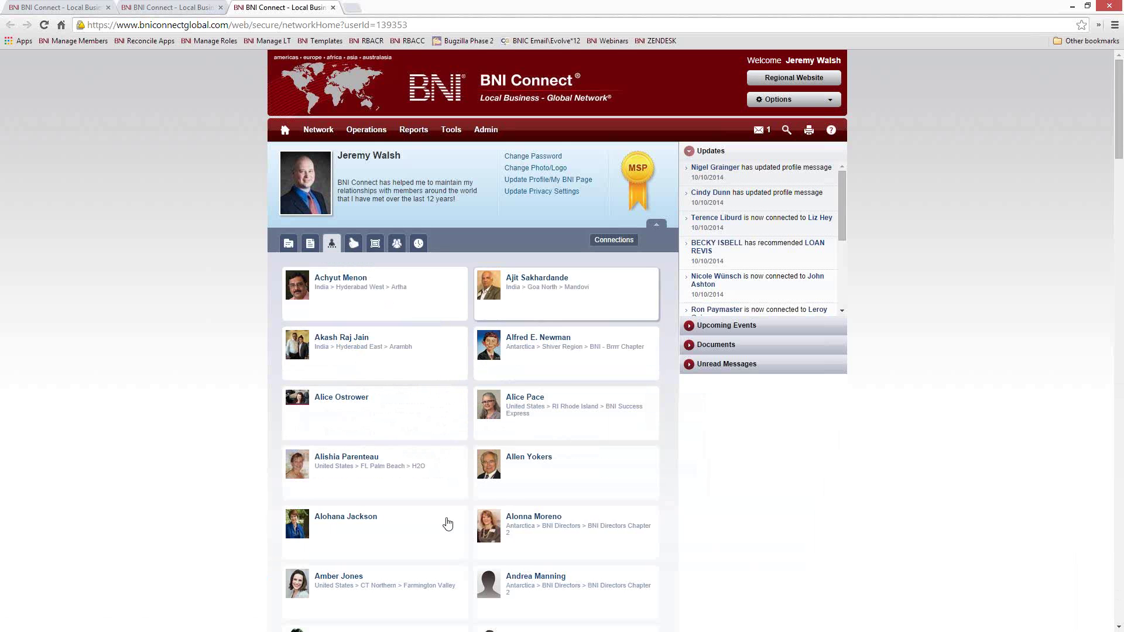
Step: Open a connection's profile in a new tab, look it over, then close that tab
scroll(725, 474, down, 1)
scroll(726, 475, down, 15)
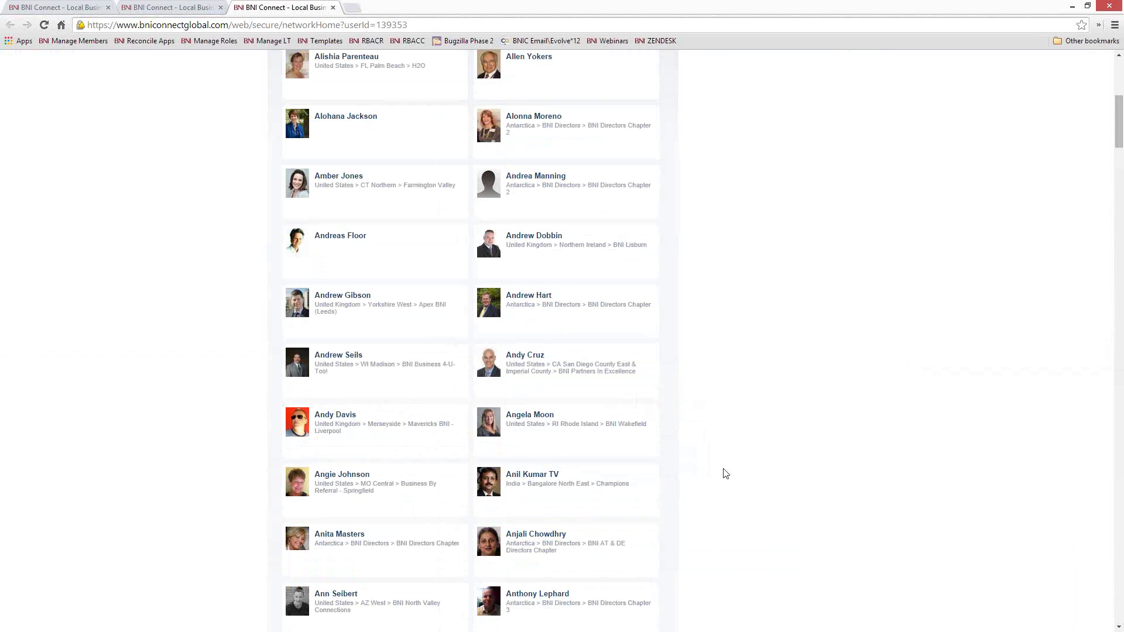
scroll(724, 474, down, 3)
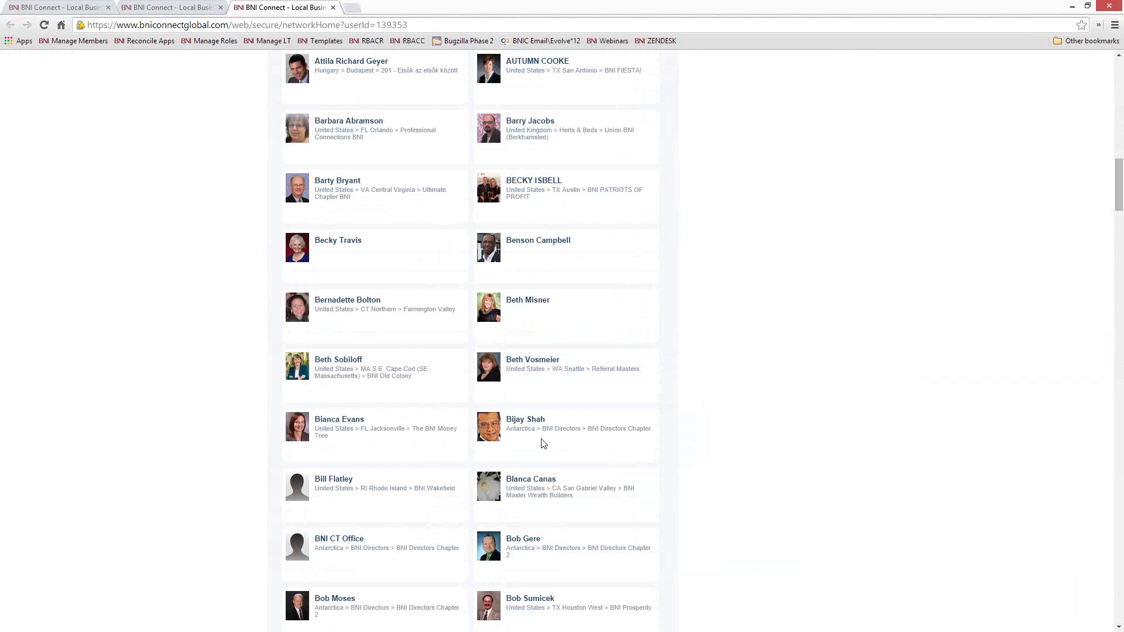
right_click(546, 362)
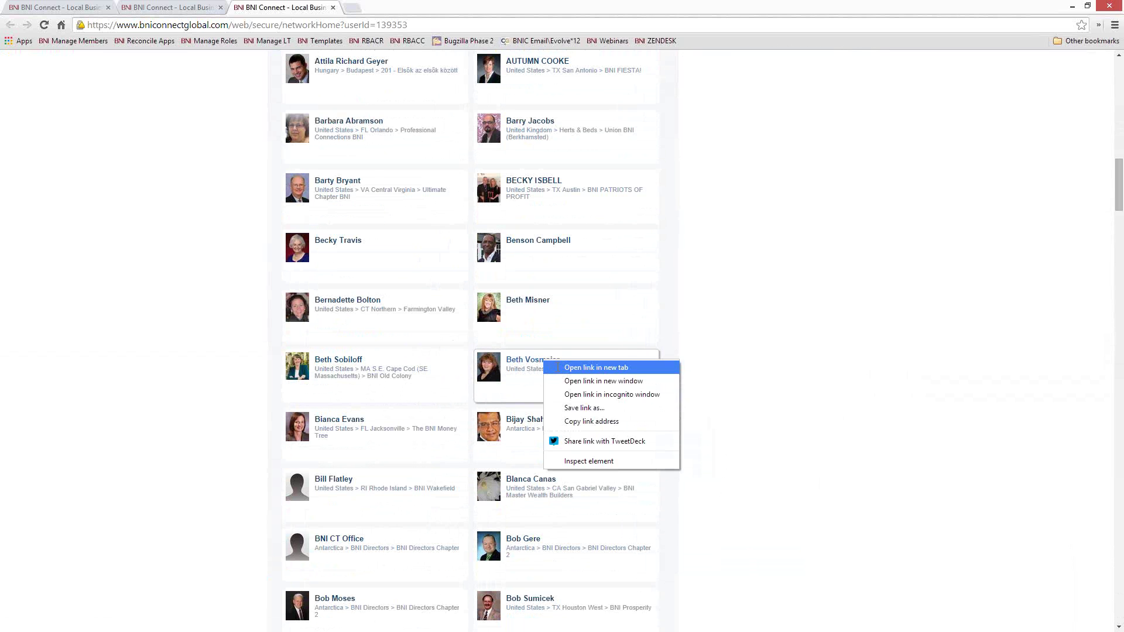
click(583, 367)
click(378, 10)
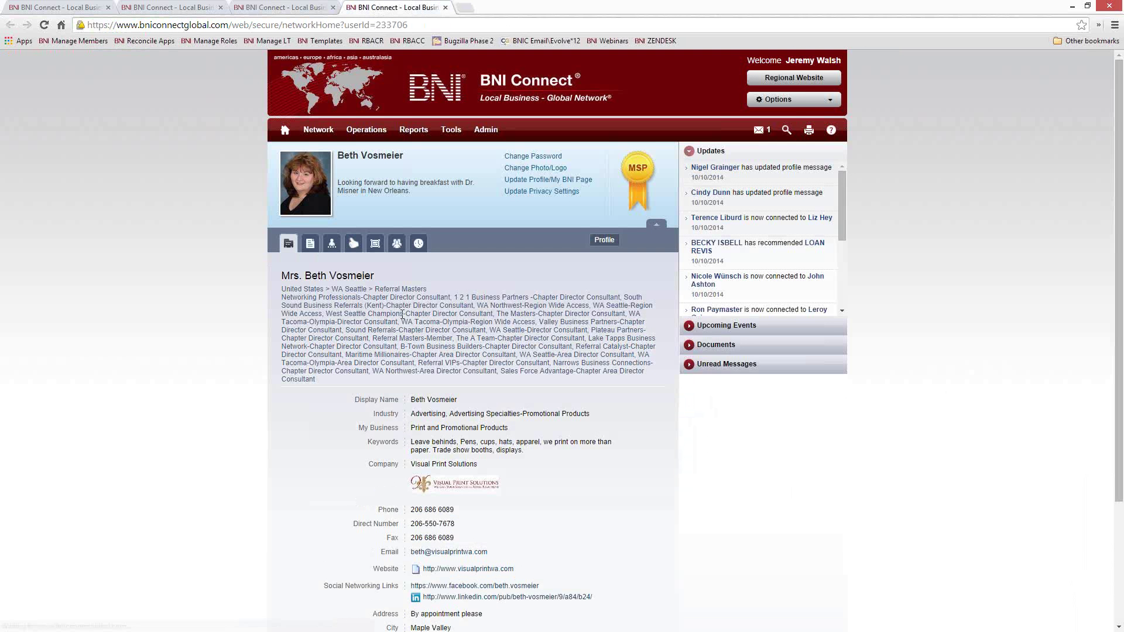
scroll(592, 439, down, 3)
scroll(592, 439, up, 3)
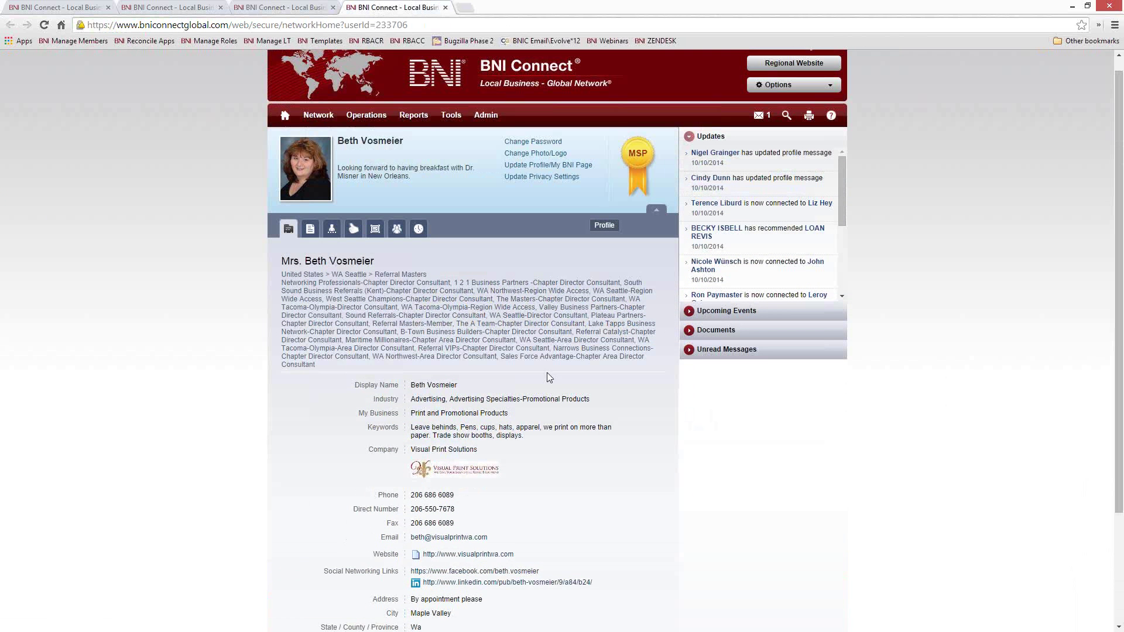
click(446, 8)
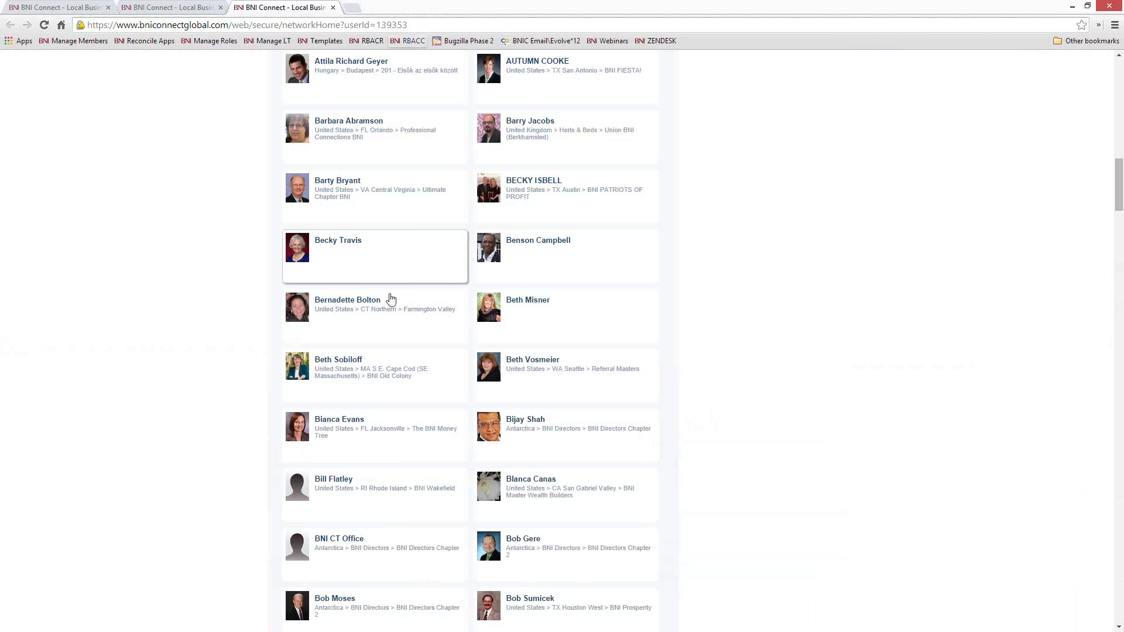
scroll(377, 301, up, 5)
scroll(378, 302, up, 12)
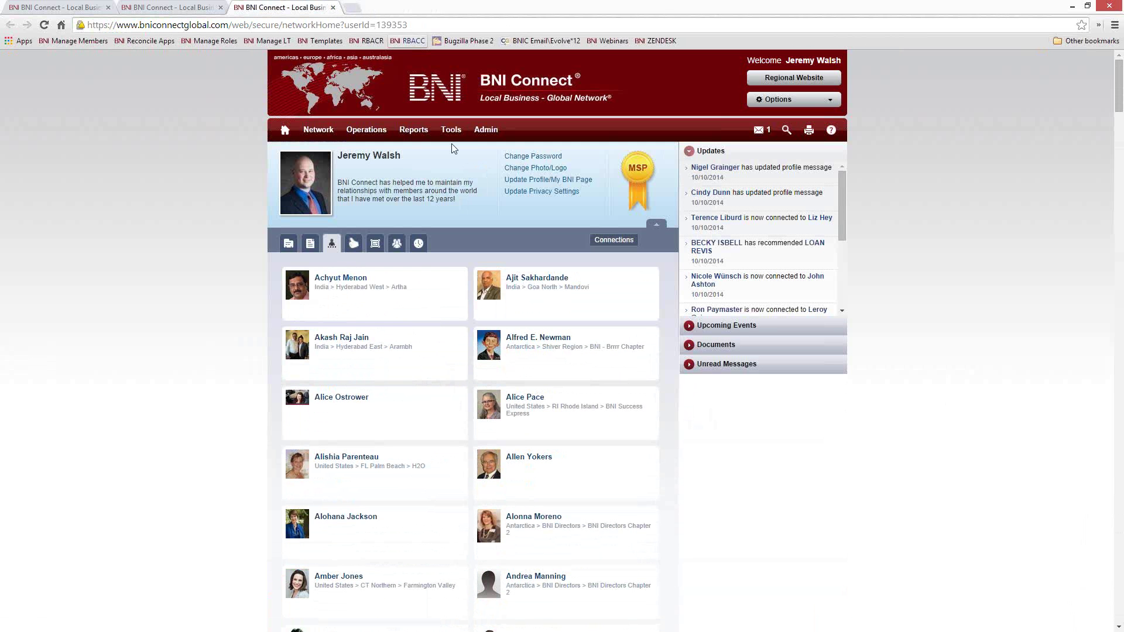
Step: Show the member's testimonials and scroll through them
click(353, 243)
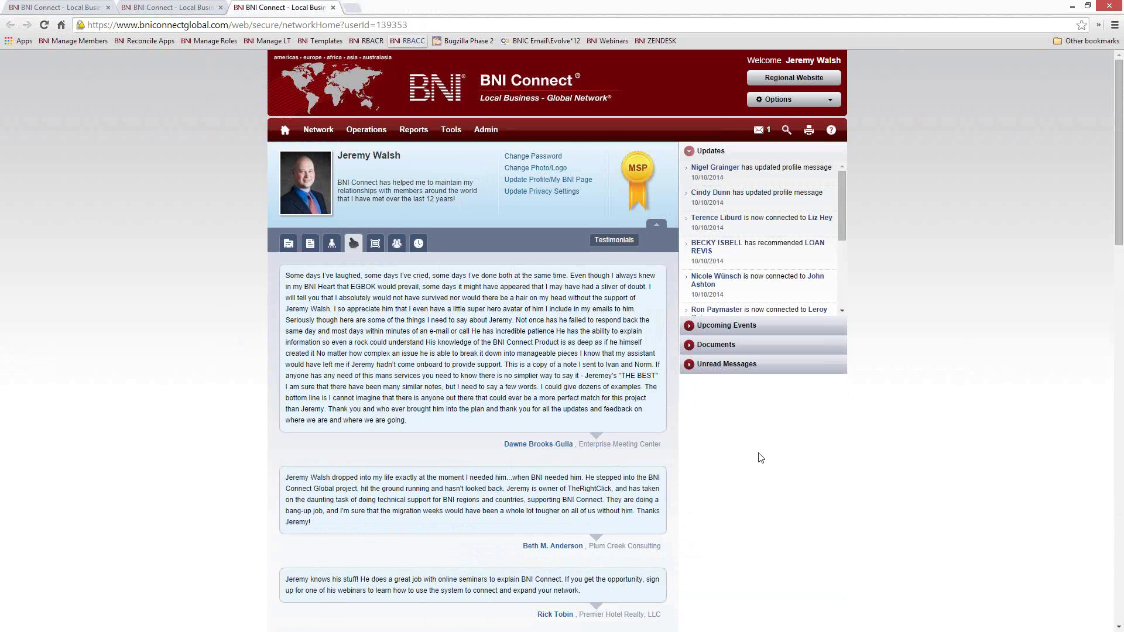
scroll(761, 457, down, 7)
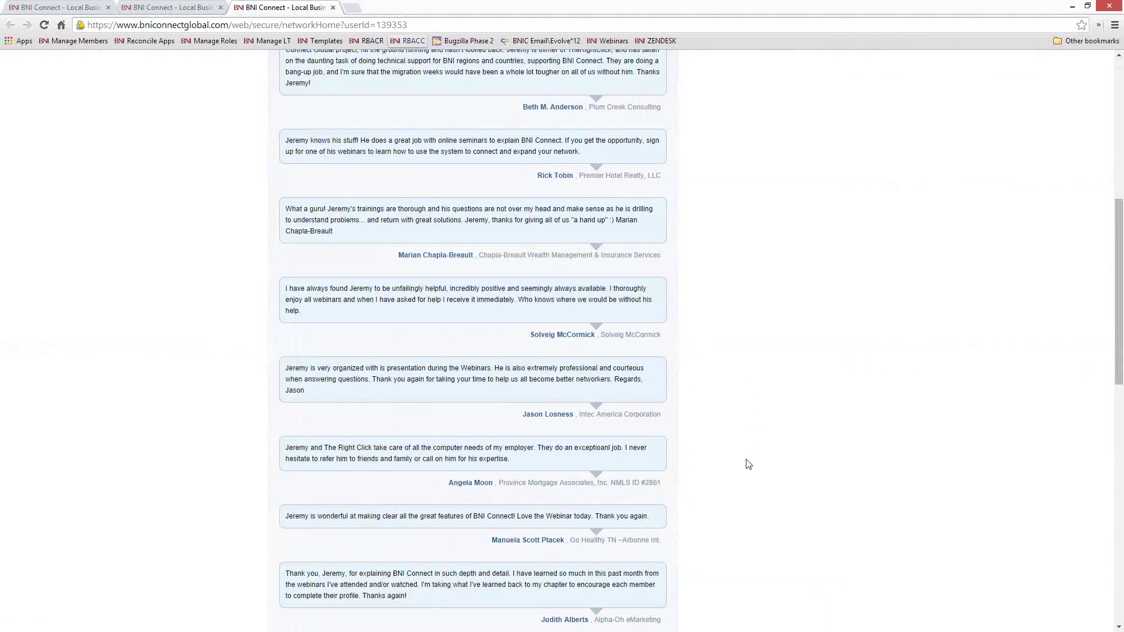
scroll(748, 464, down, 11)
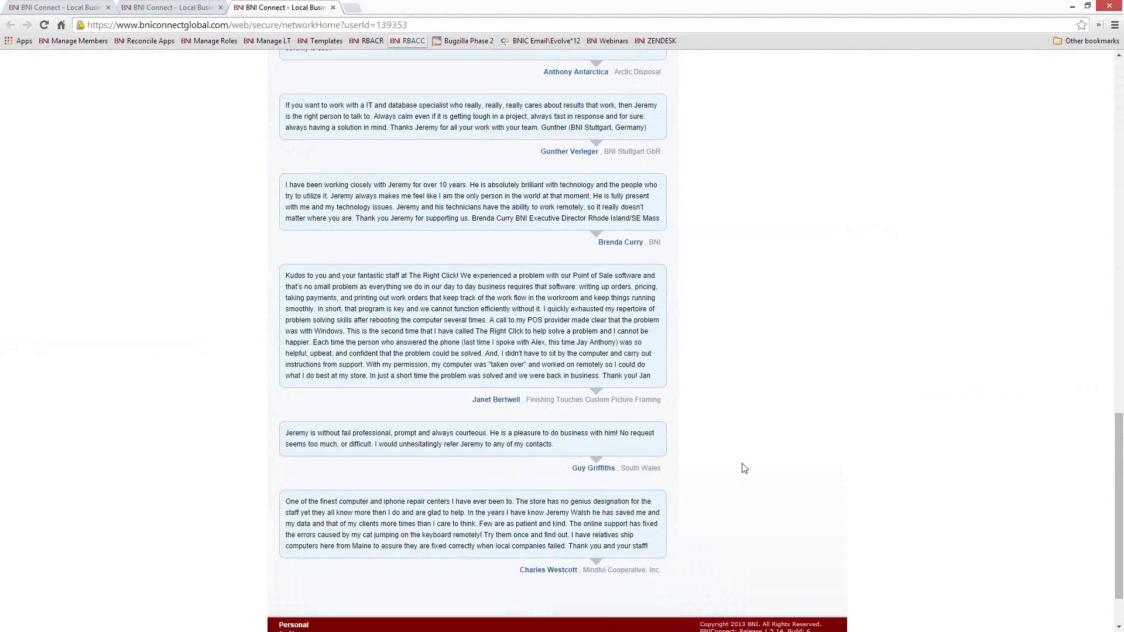
scroll(740, 463, up, 20)
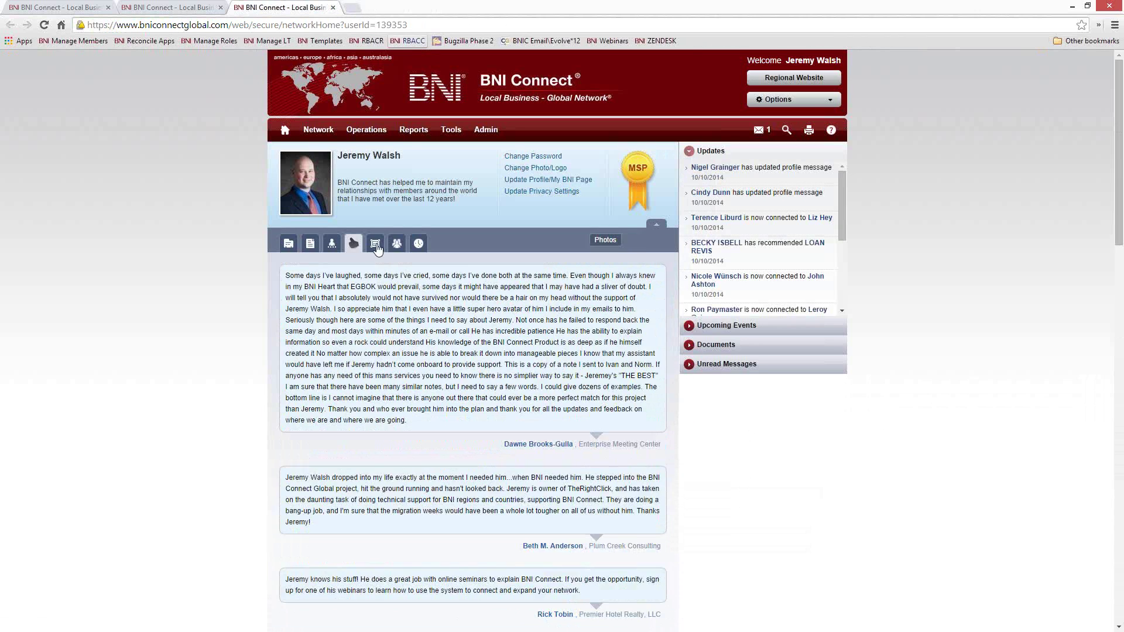
Step: Step through the Photos, Groups and Training History tabs, then go back to Profile
click(376, 245)
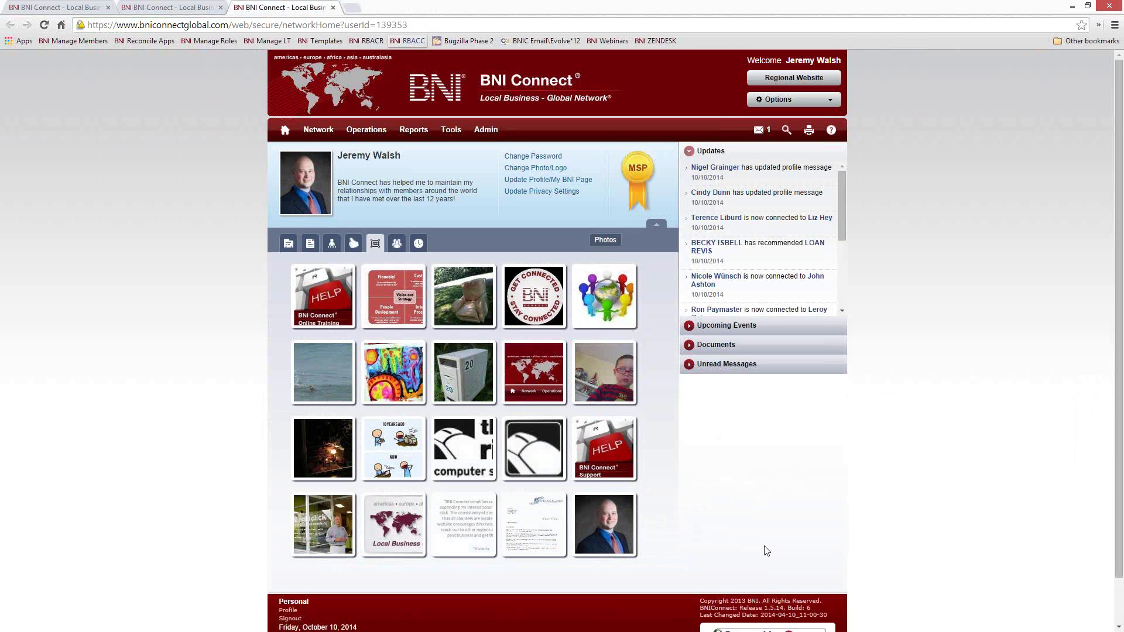
click(397, 244)
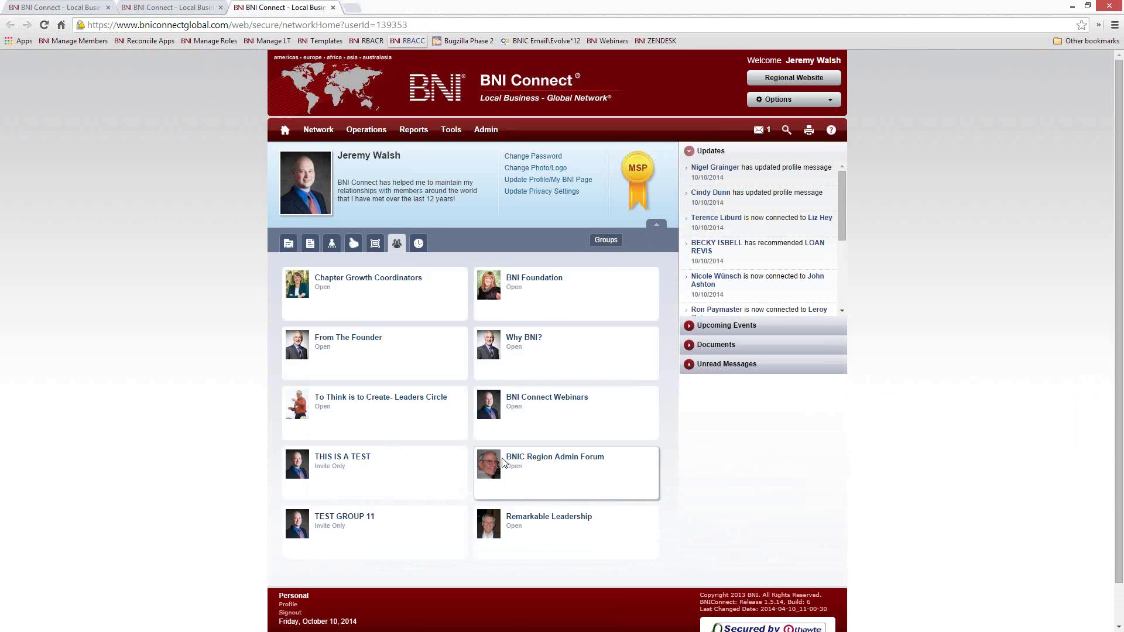
click(418, 244)
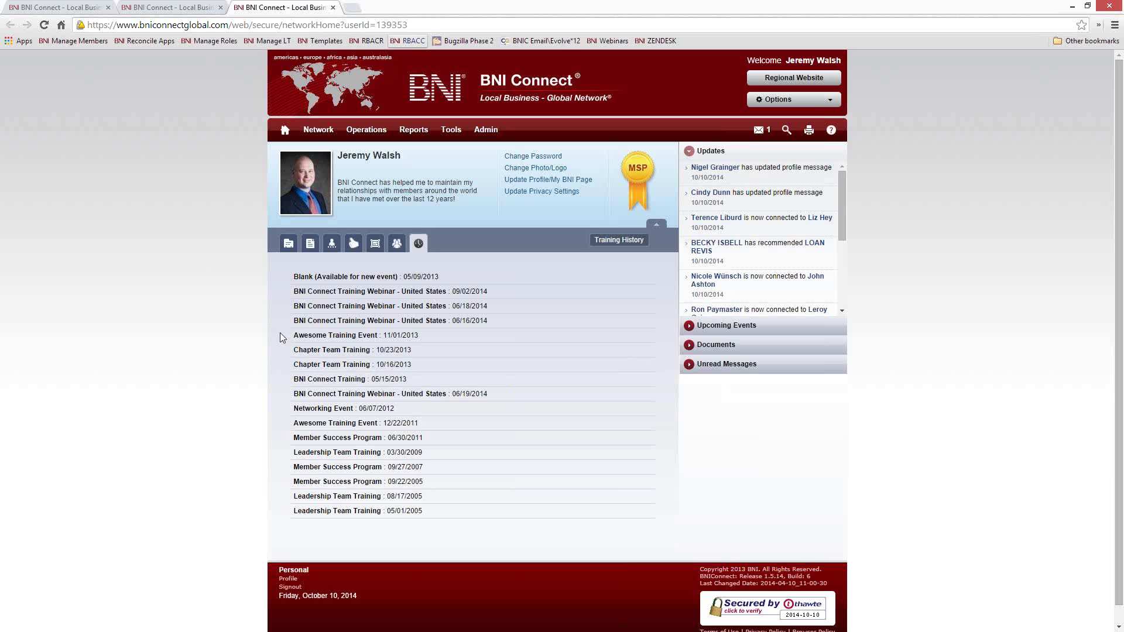
click(288, 247)
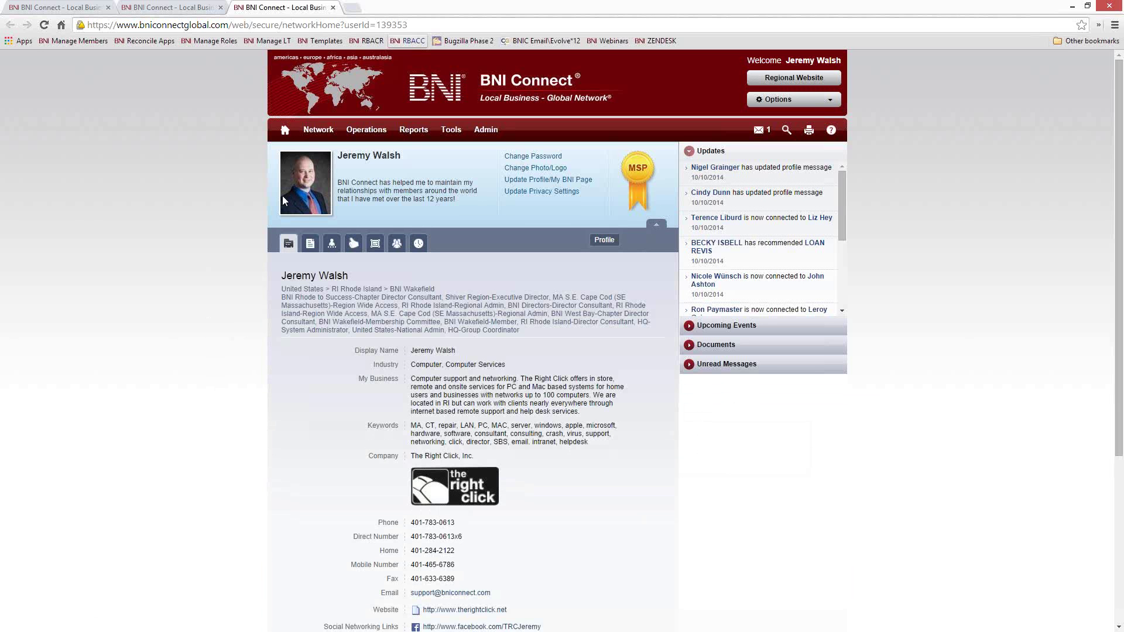
Step: Load the BNI Antarctica regional site at antarcticreferrals.com
triple_click(258, 27)
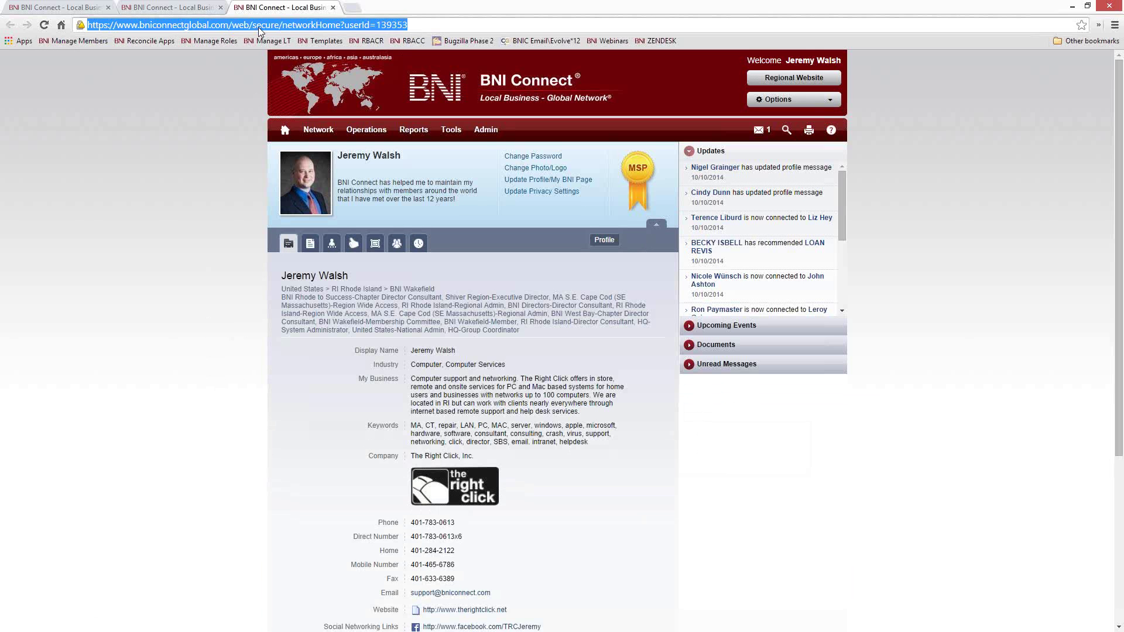
text(antarcticreferrals.com)
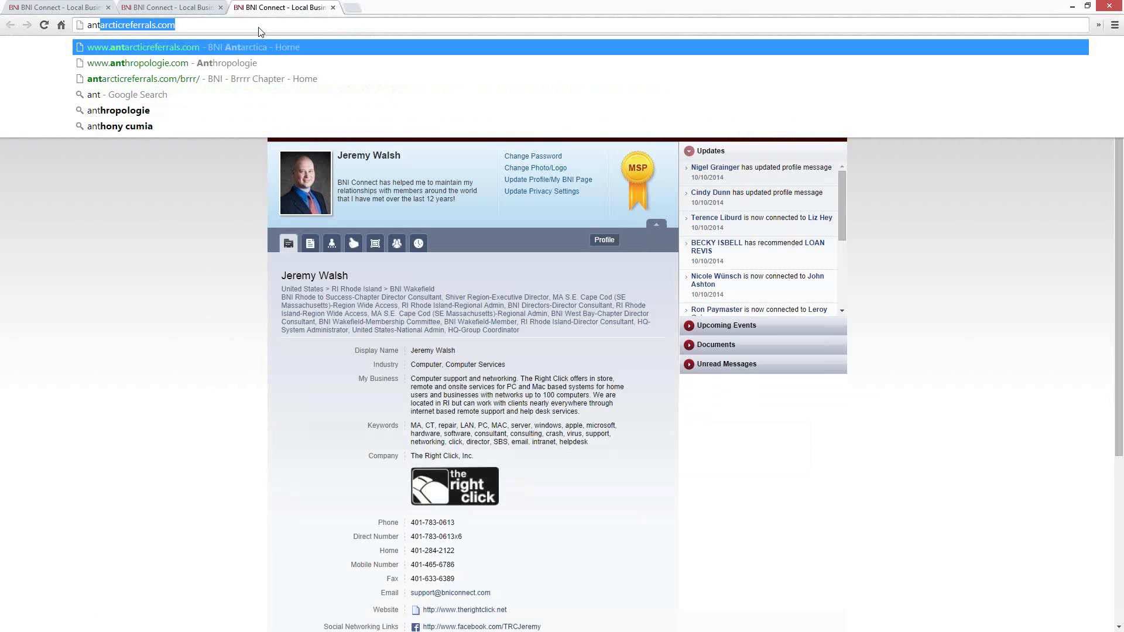
key(Return)
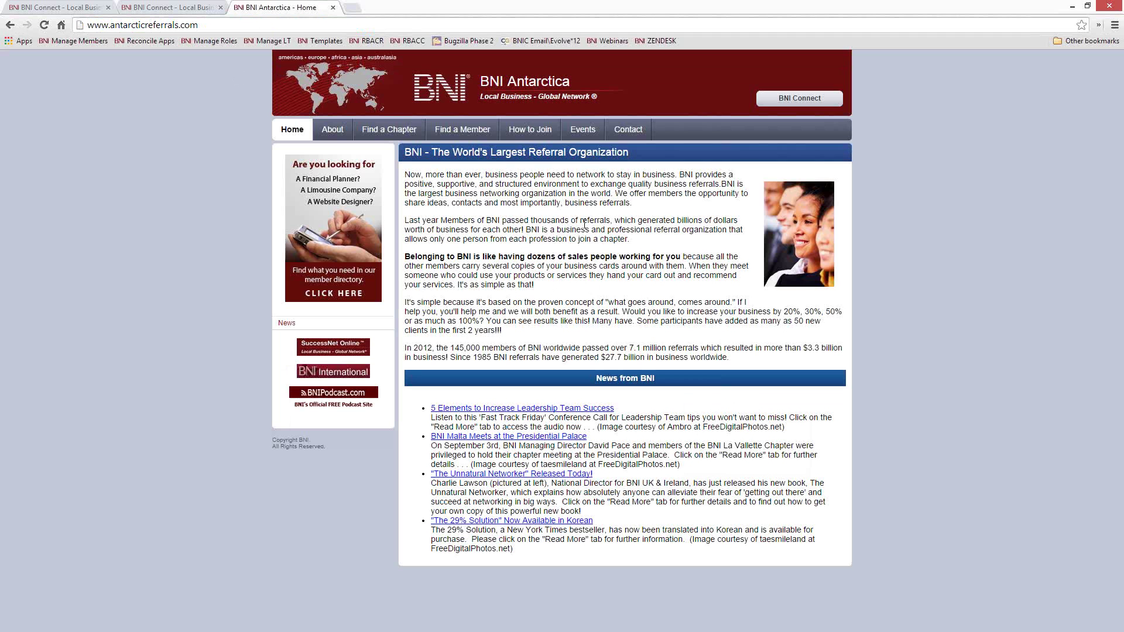
Step: List all chapters with Find a Chapter and open the BNI - Brrrr Chapter member list
click(460, 130)
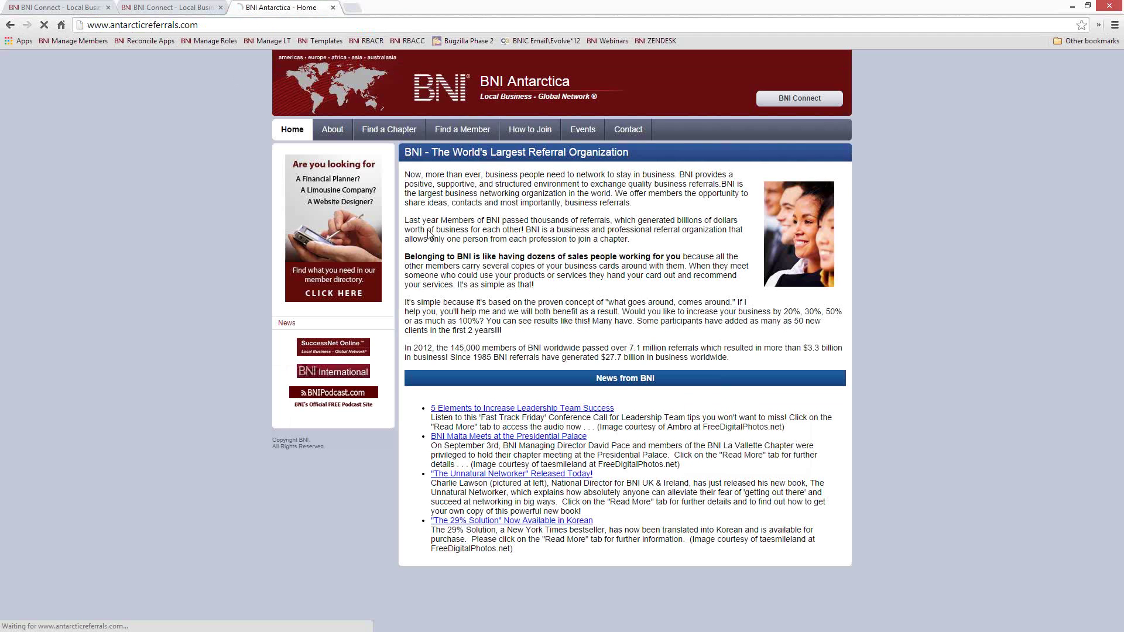
click(402, 130)
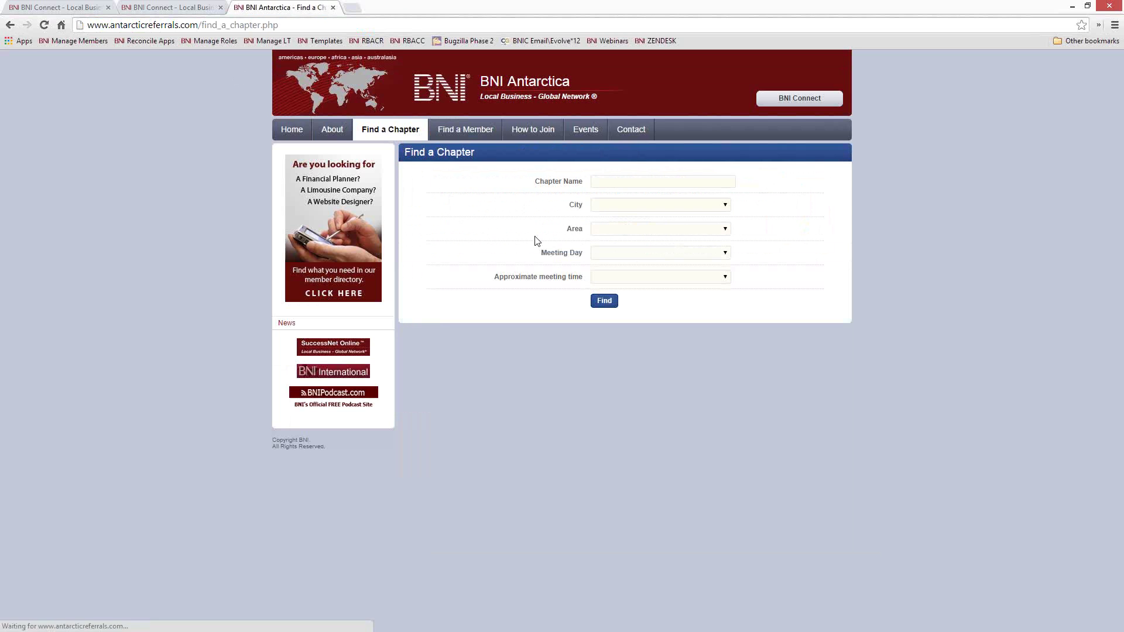
click(598, 300)
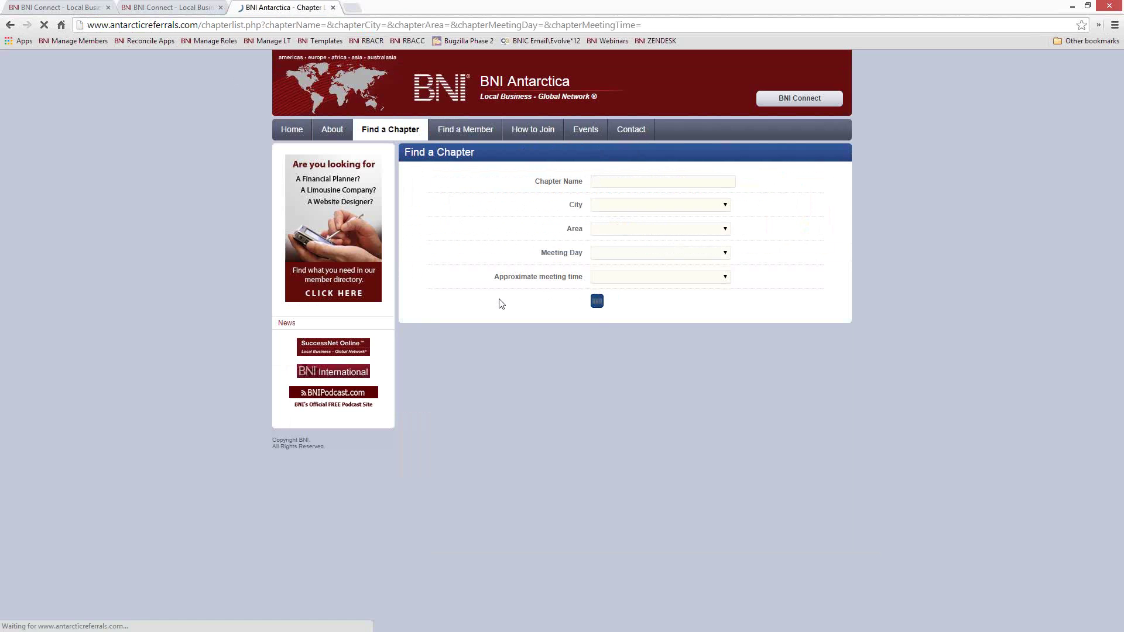
click(440, 236)
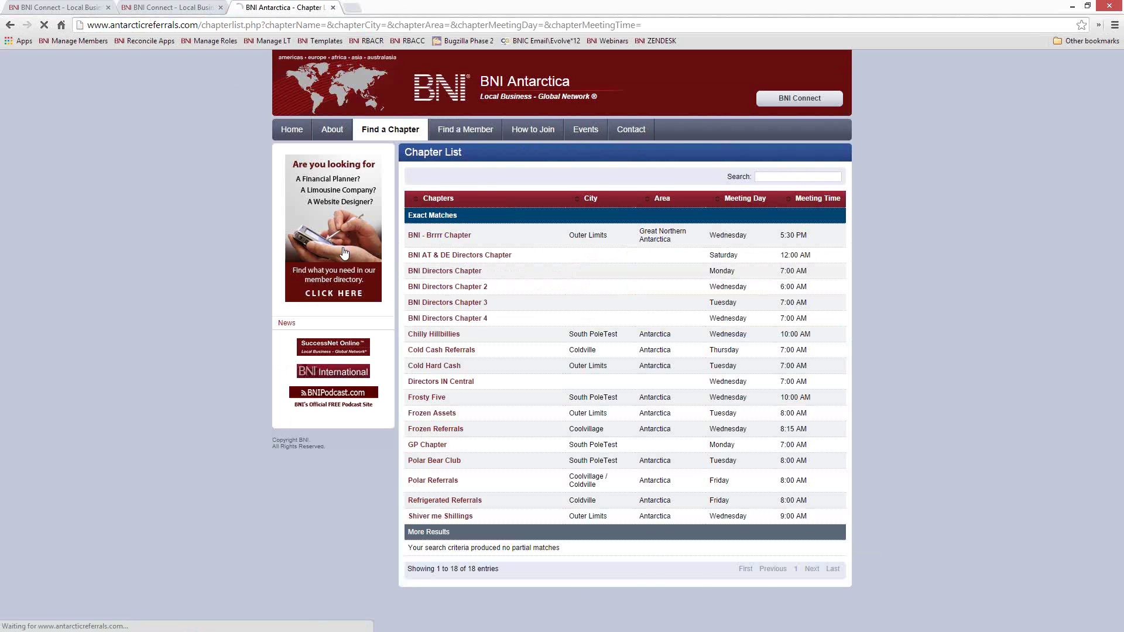
scroll(520, 505, down, 4)
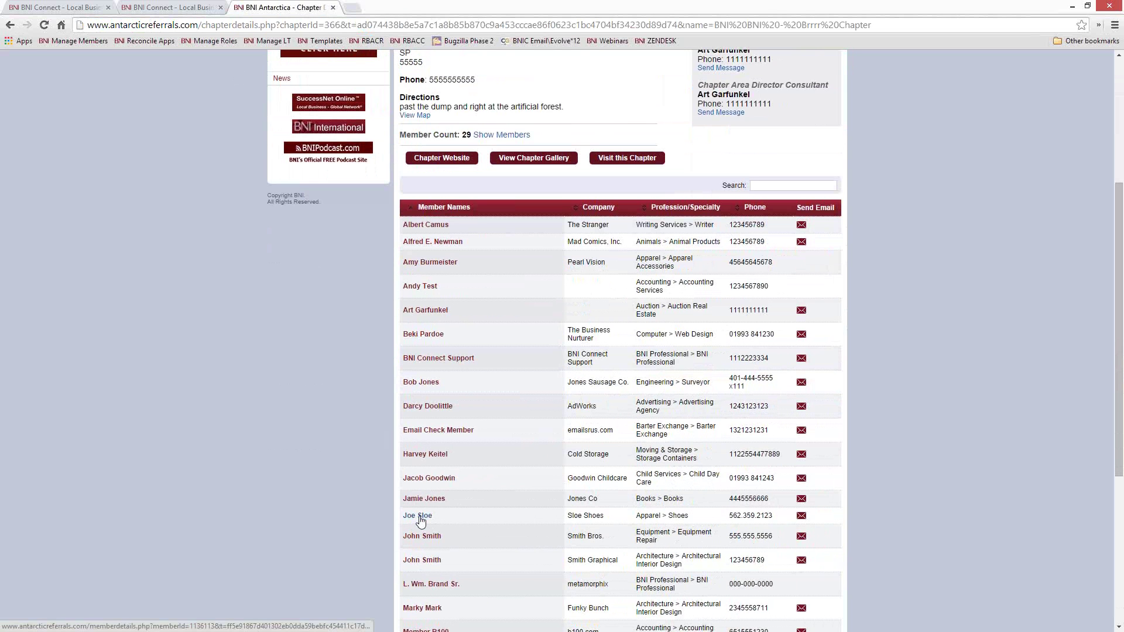
Step: View the Smith Bros. member's public details, then go back and open the Cold Storage member's page
click(429, 536)
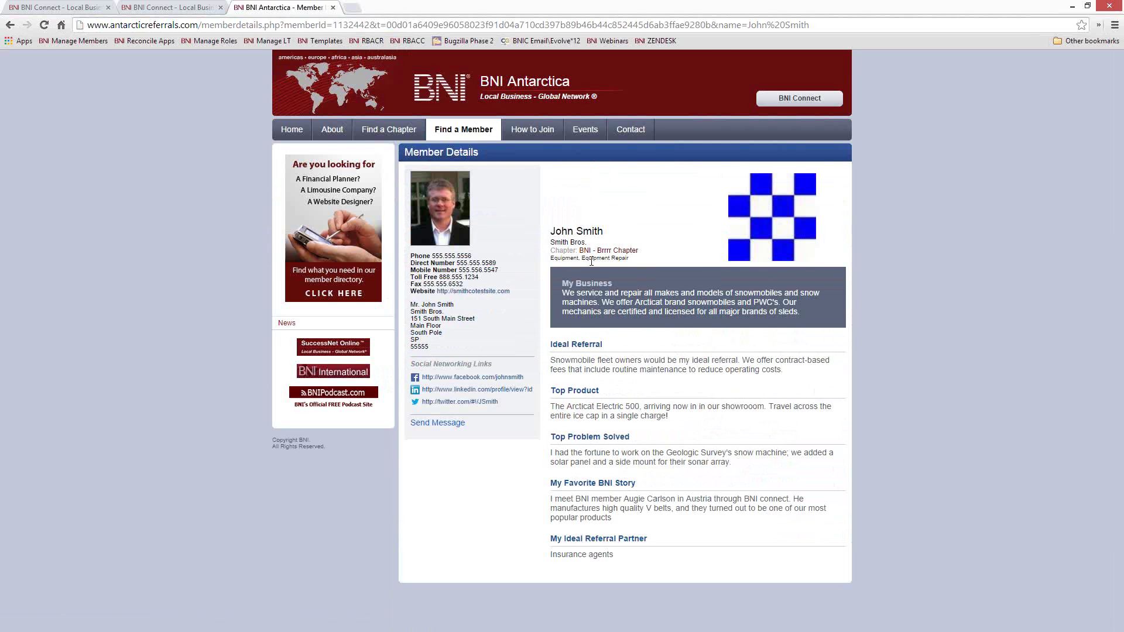
click(459, 131)
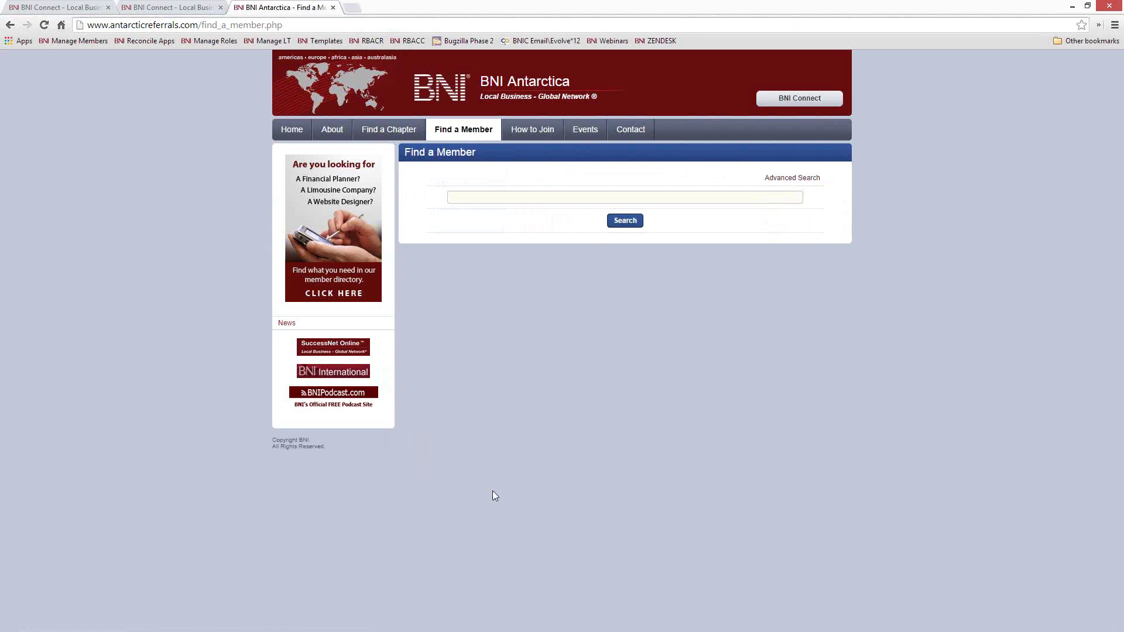
double_click(18, 25)
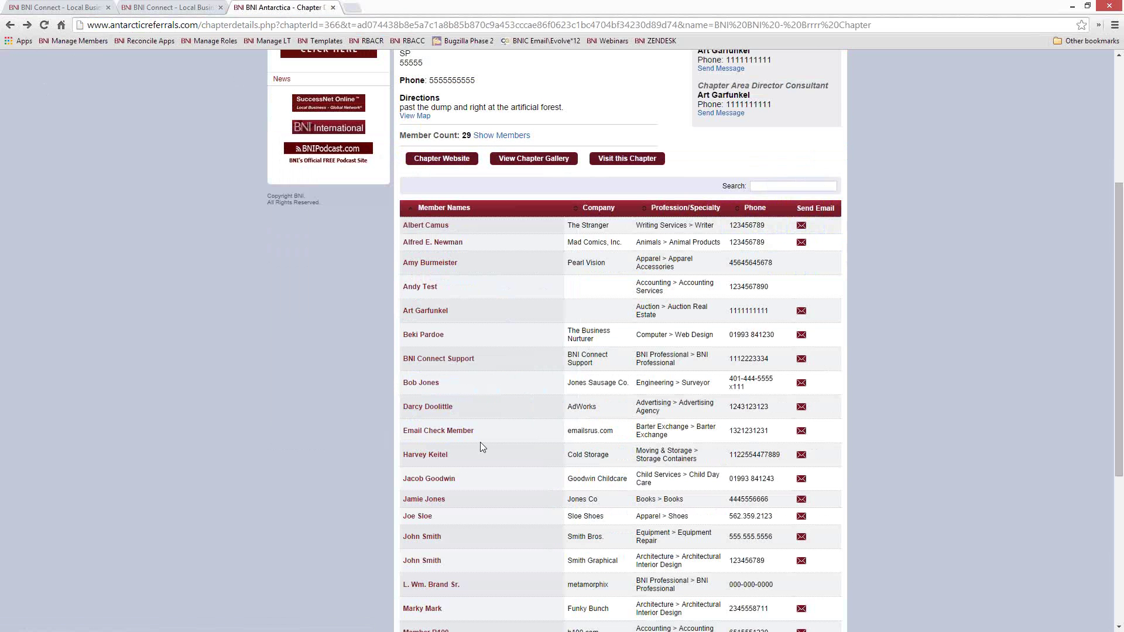
scroll(480, 447, down, 1)
scroll(479, 447, down, 2)
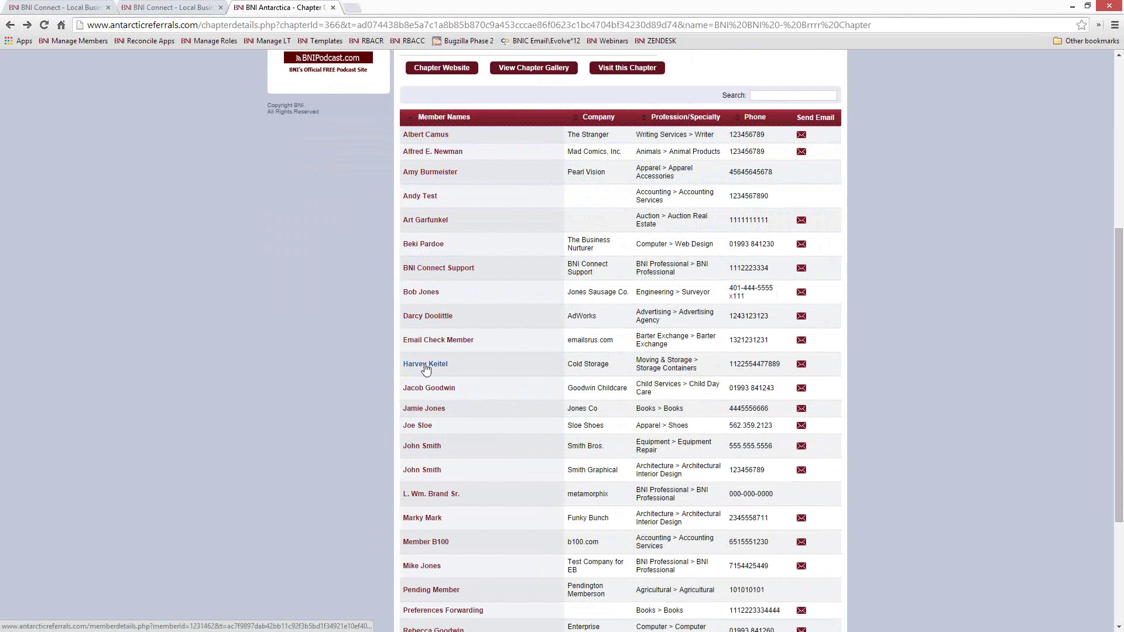
click(425, 366)
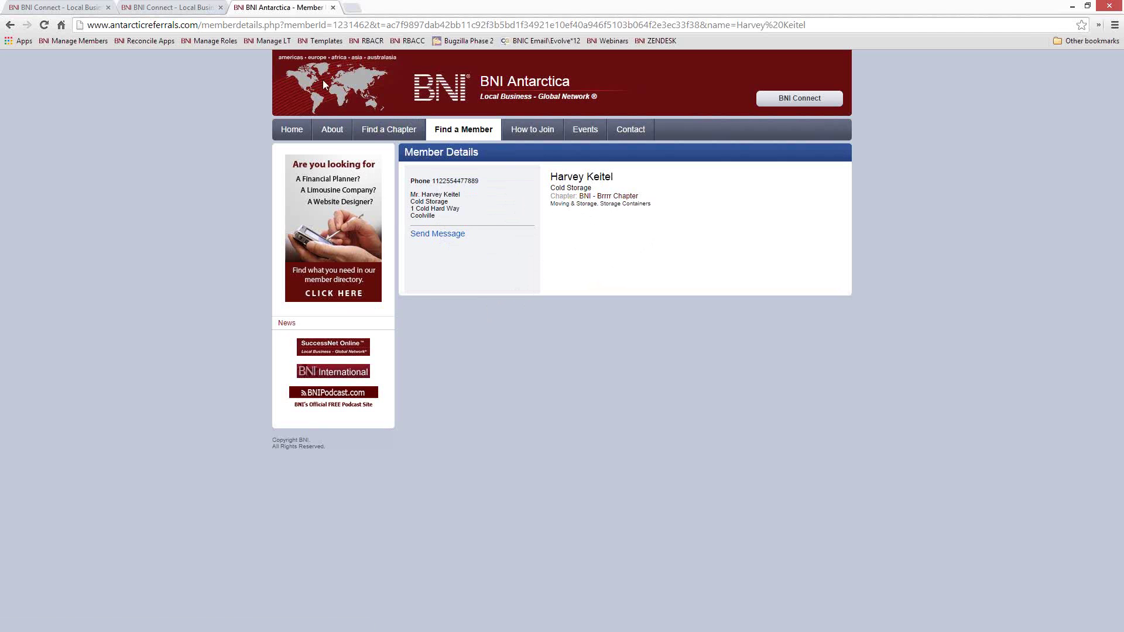
Step: Search the BNI Connect Global Directory for plumbers in RI
click(199, 8)
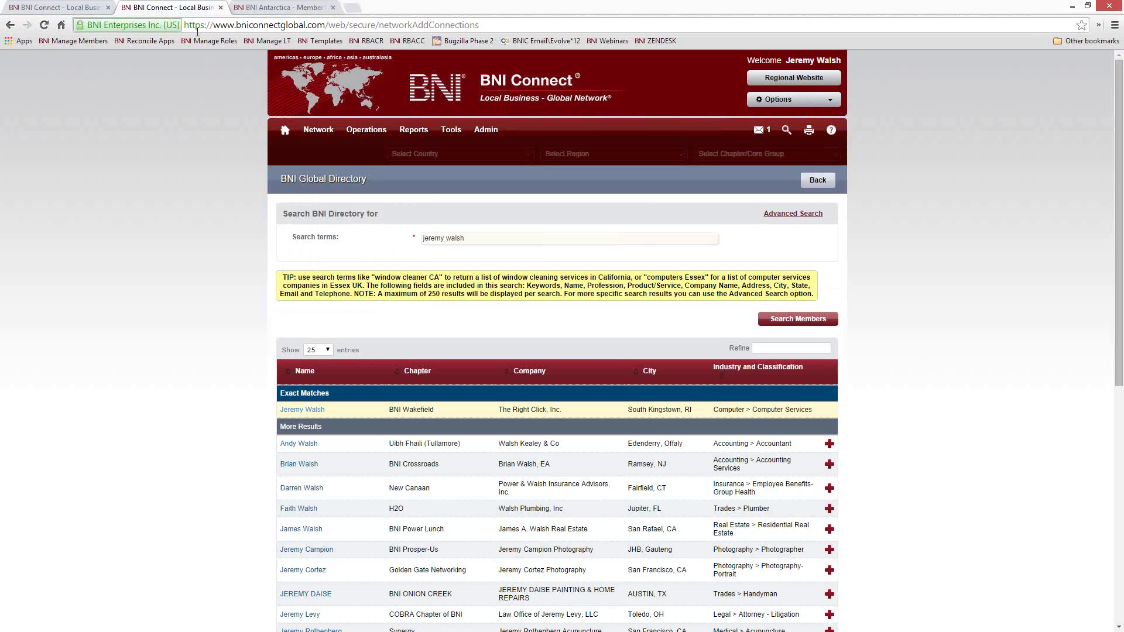
key(ctrl+a)
text(plu)
key(Return)
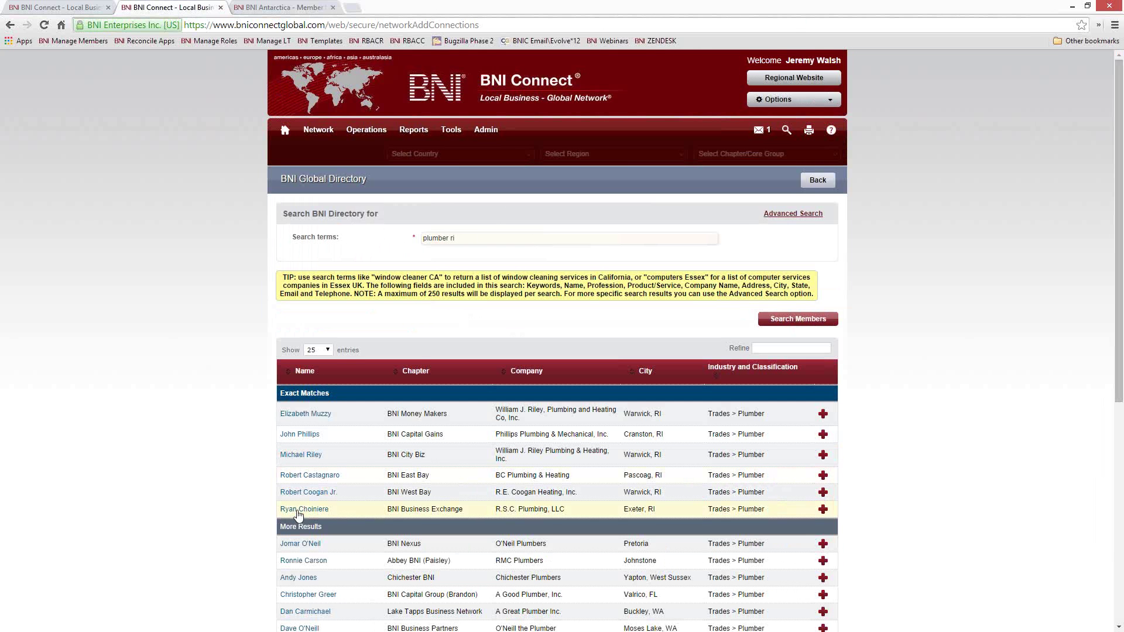
Step: Open a listed plumber's profile in a new tab and switch to it
right_click(305, 494)
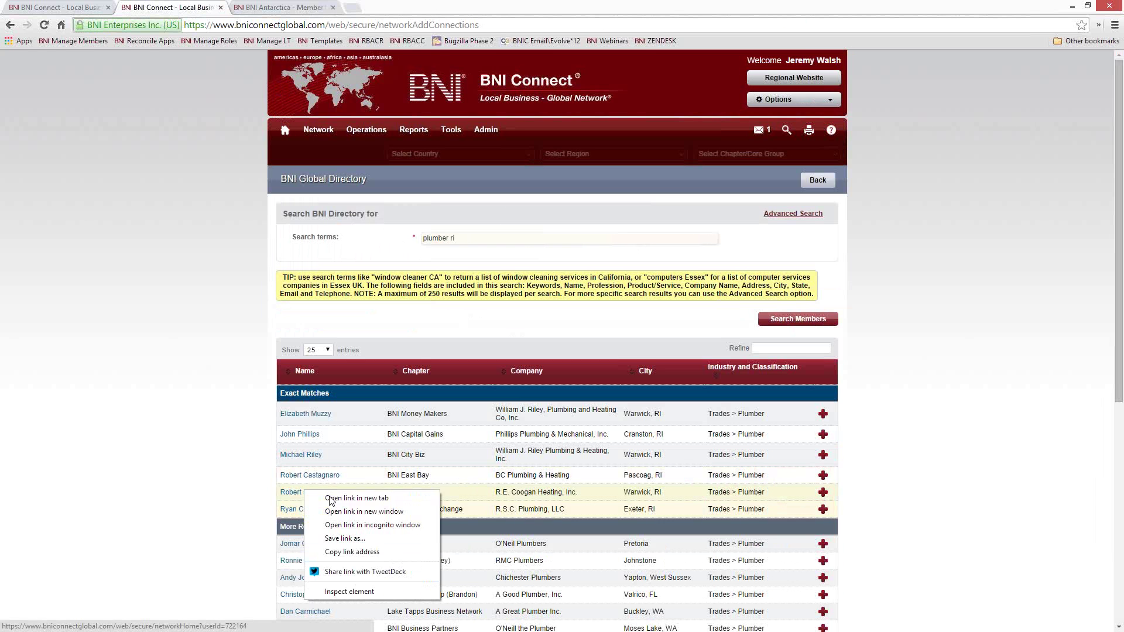
click(328, 499)
click(374, 8)
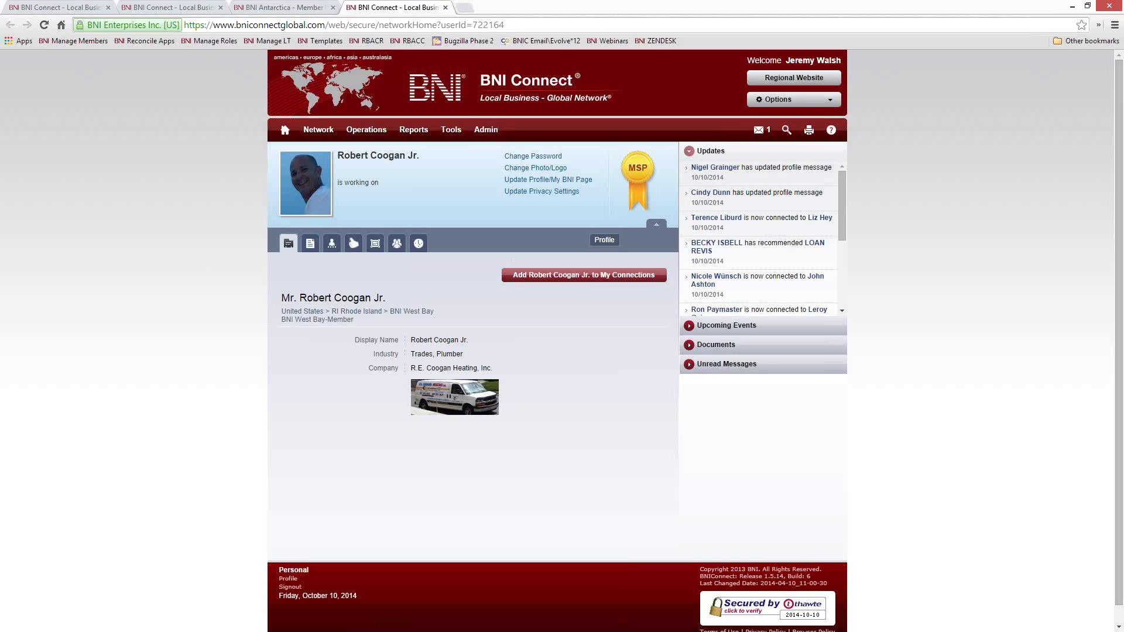
Step: Close the profile and BNI Antarctica tabs, then open and close another plumber's profile
click(446, 8)
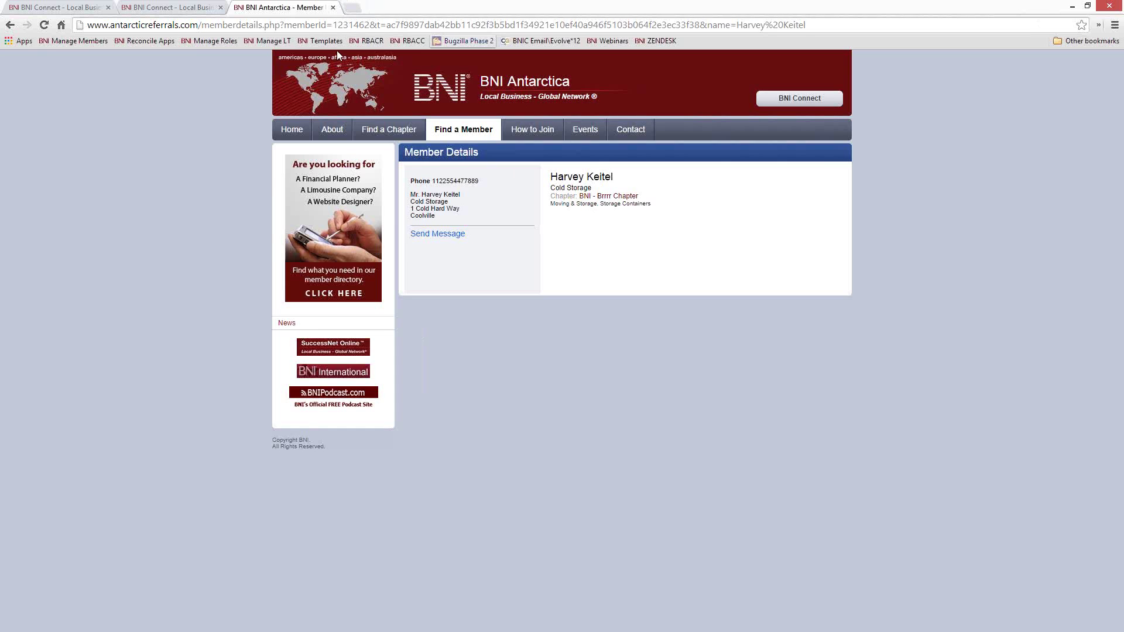
click(332, 8)
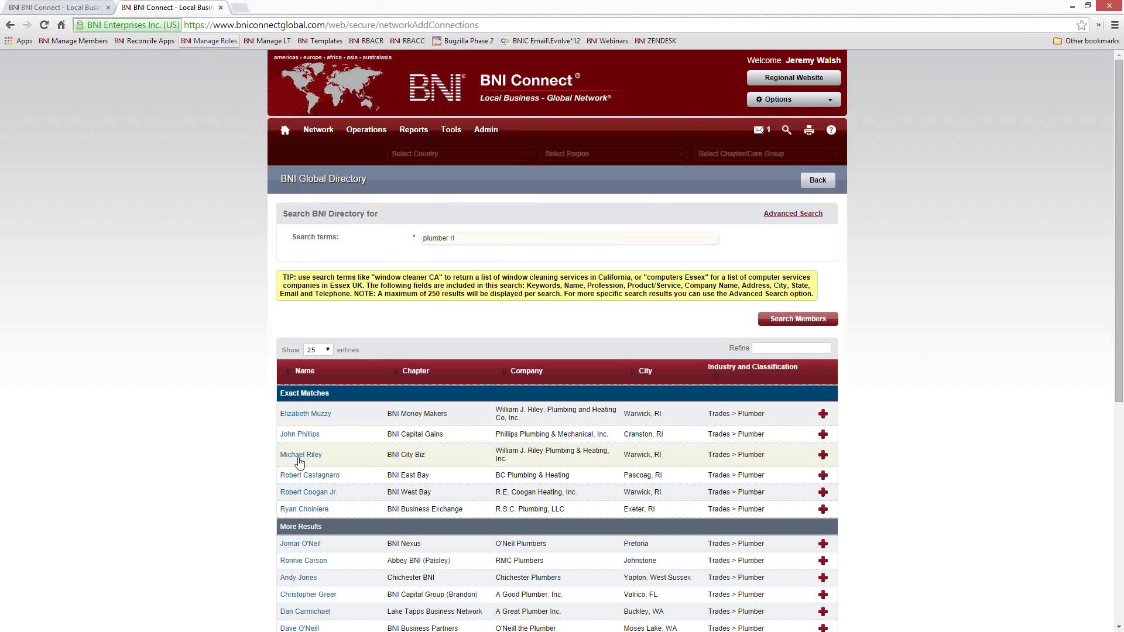
click(304, 476)
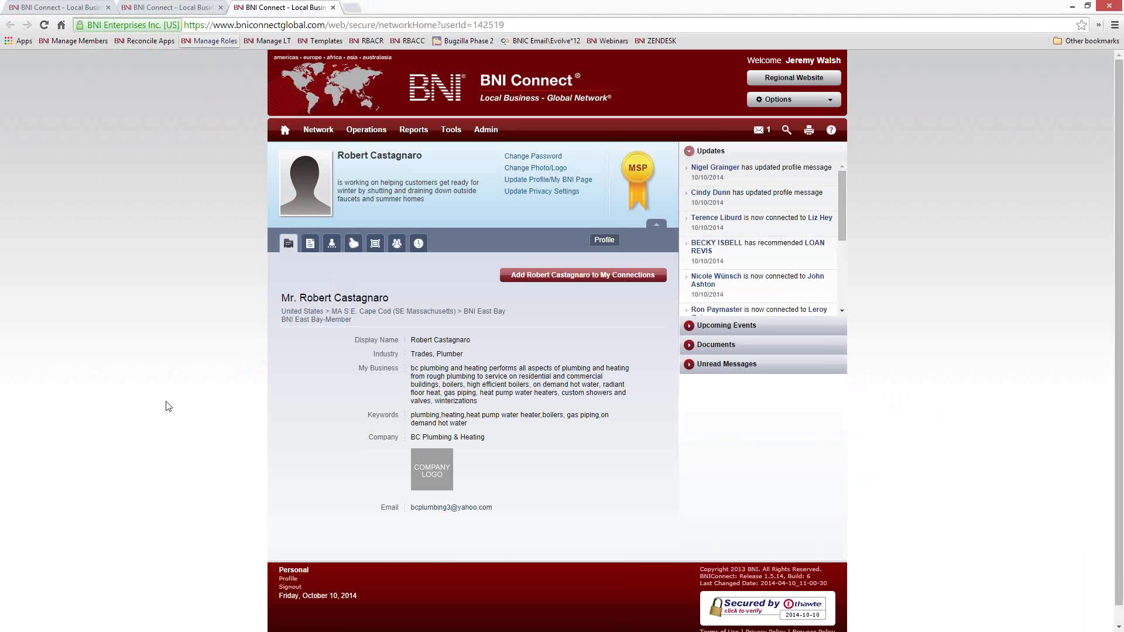
click(333, 8)
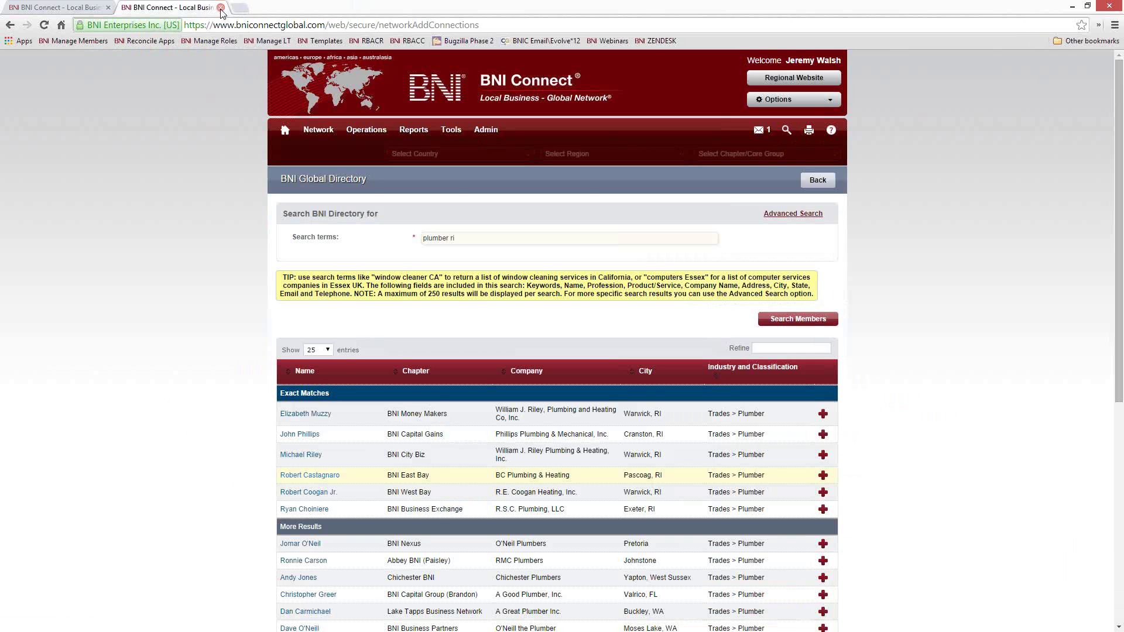
Step: Close the Global Directory tab and open the account Options list on the home page
click(220, 8)
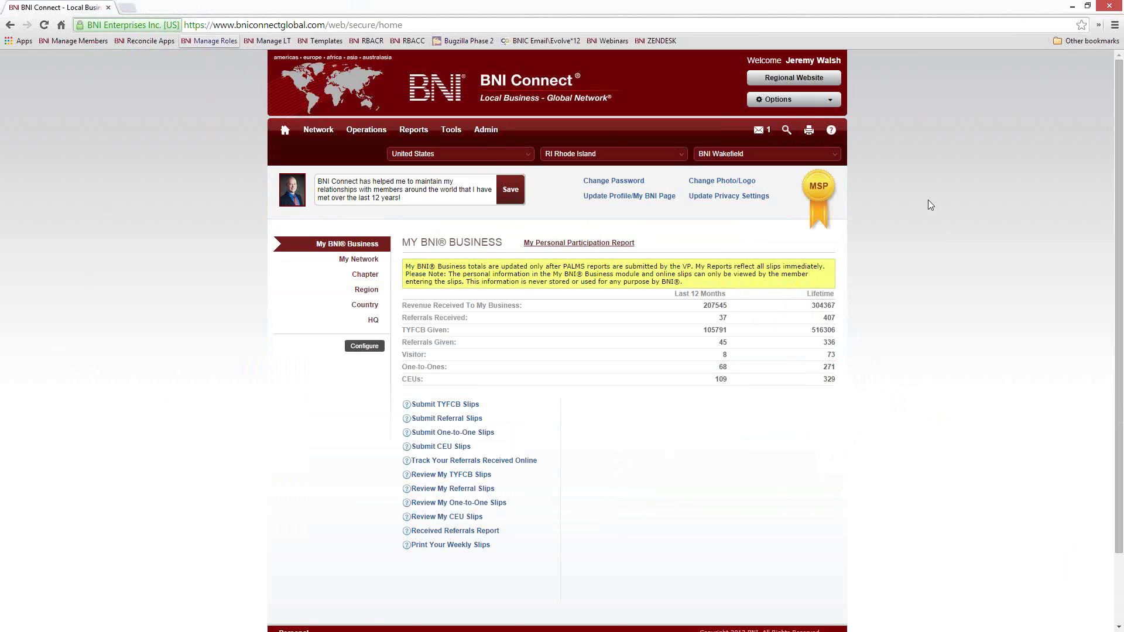
click(789, 101)
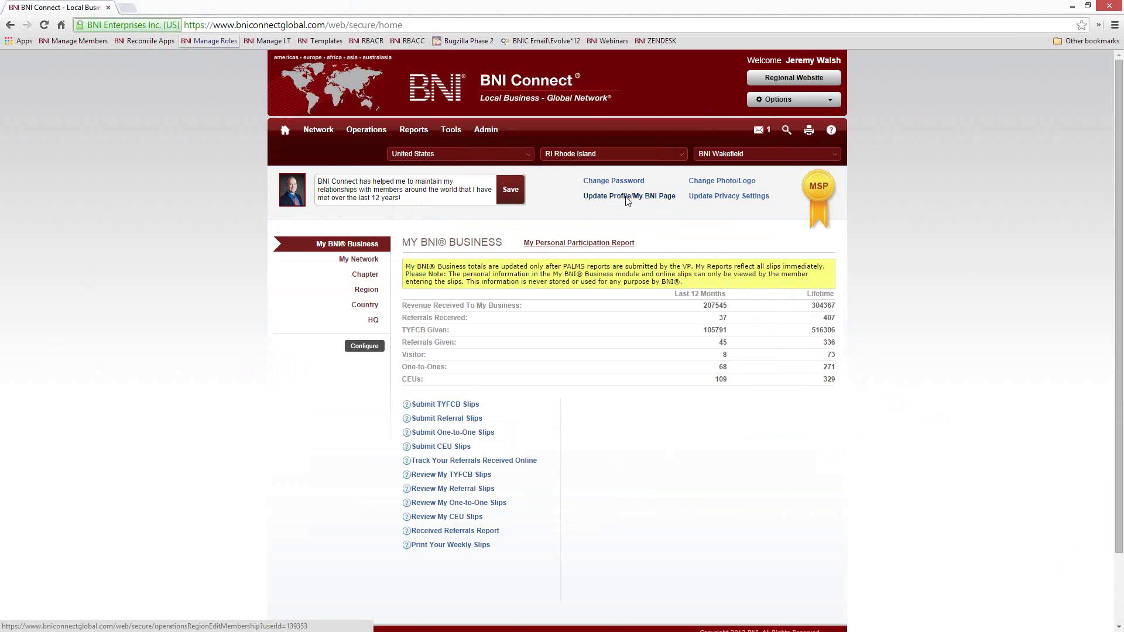
Step: Open Update Profile/My BNI Page and scroll down the Edit Profile form
click(628, 202)
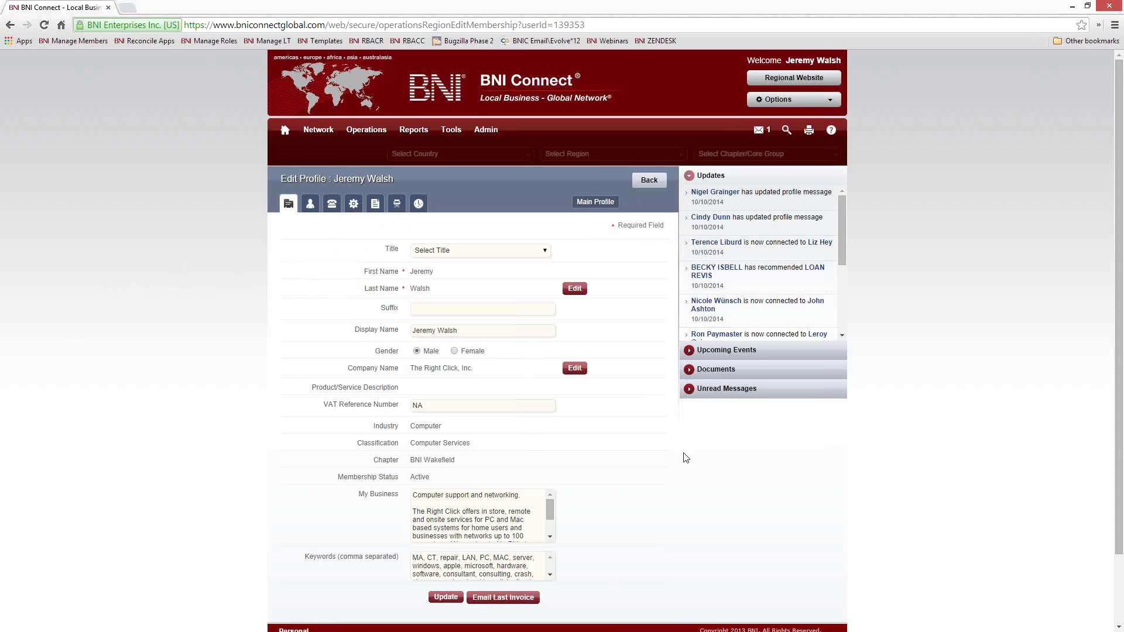
scroll(687, 458, down, 3)
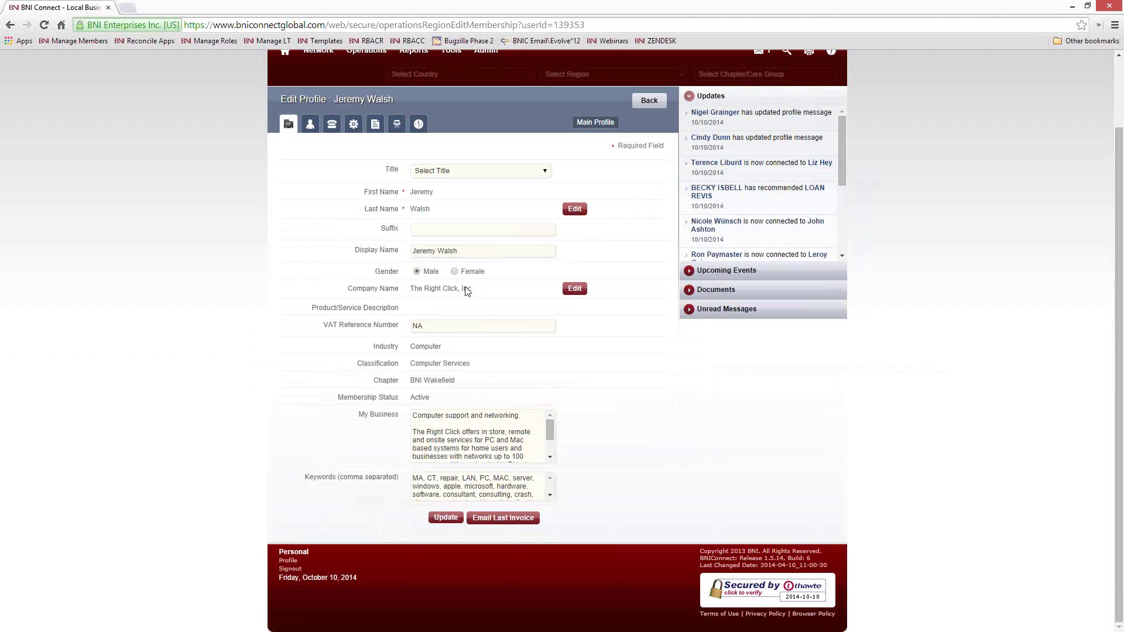
click(441, 322)
drag(322, 326, 399, 325)
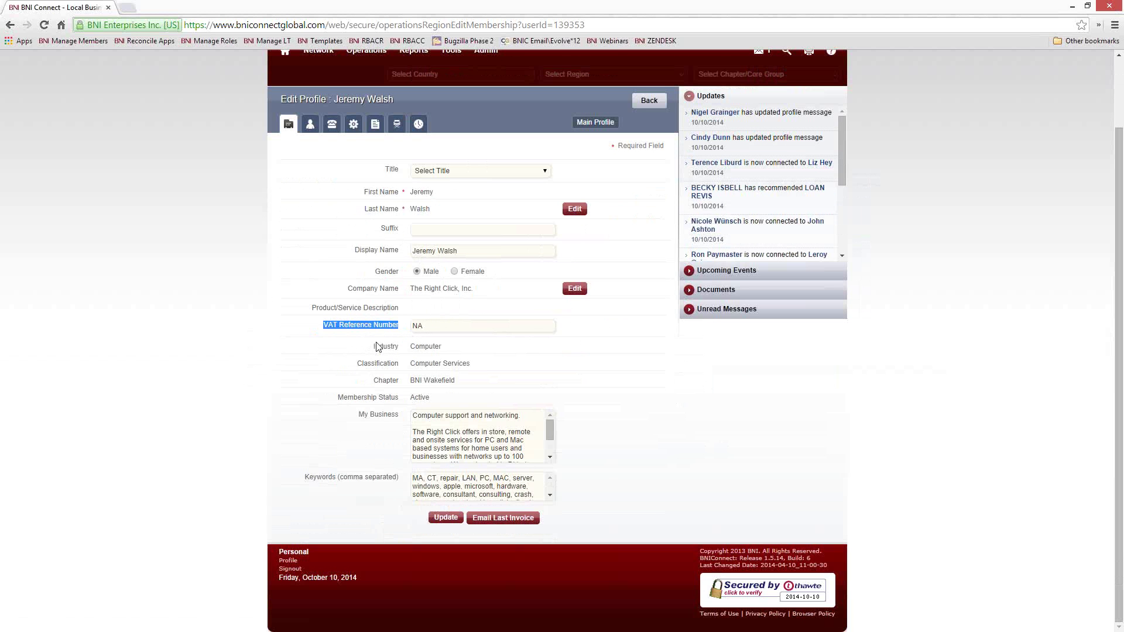
click(425, 359)
double_click(447, 381)
drag(437, 404, 403, 404)
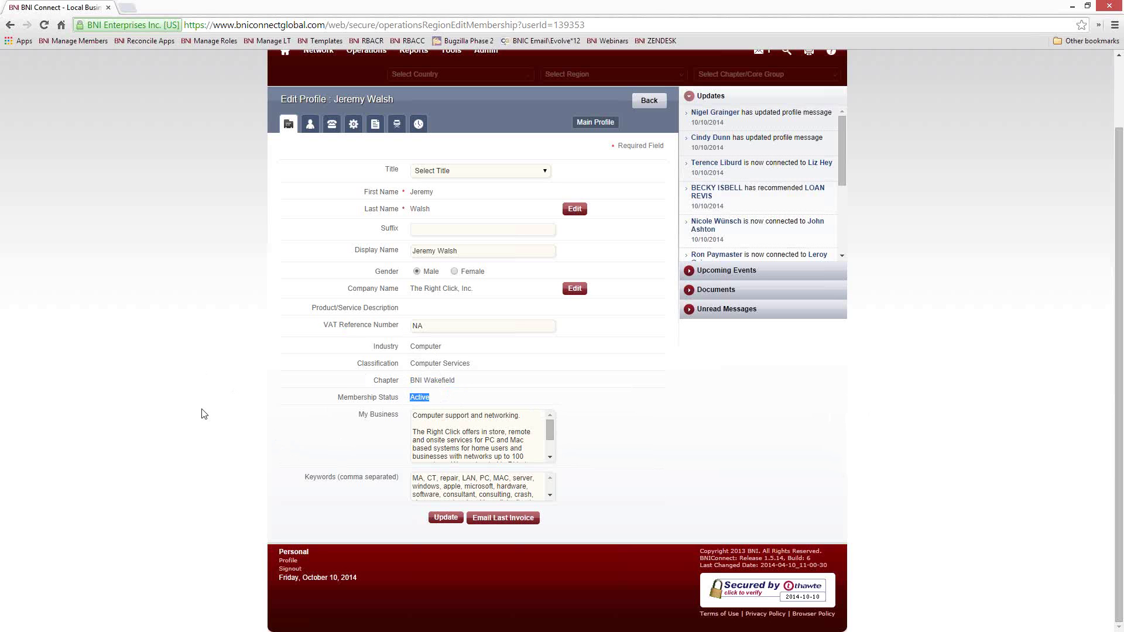
click(484, 434)
drag(403, 417, 375, 421)
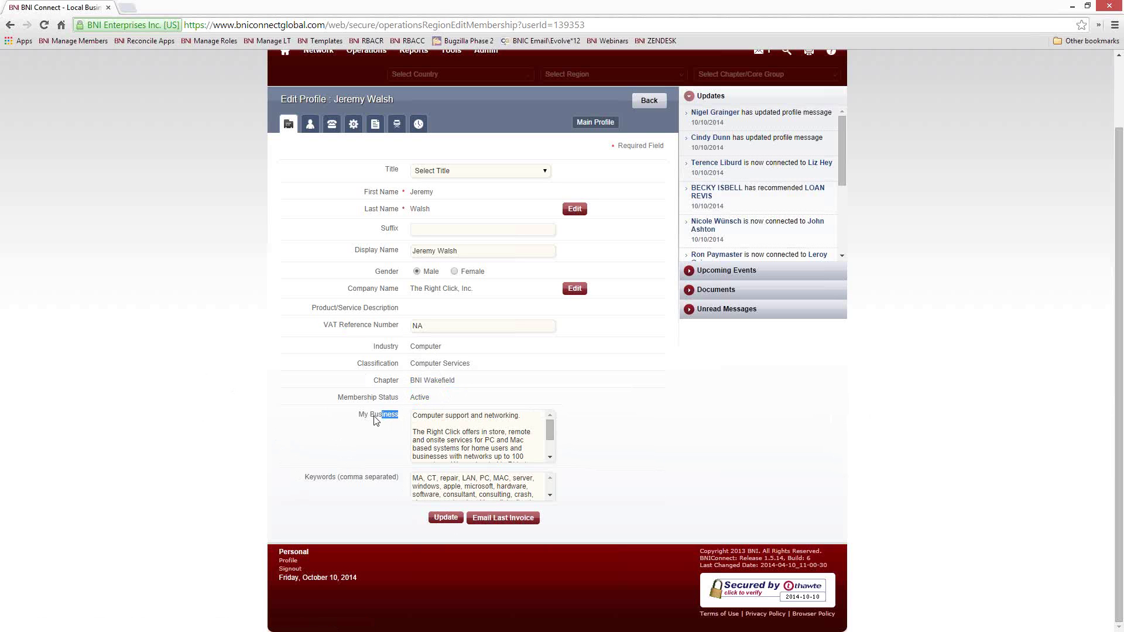
click(478, 444)
click(476, 439)
drag(549, 432, 519, 472)
click(459, 487)
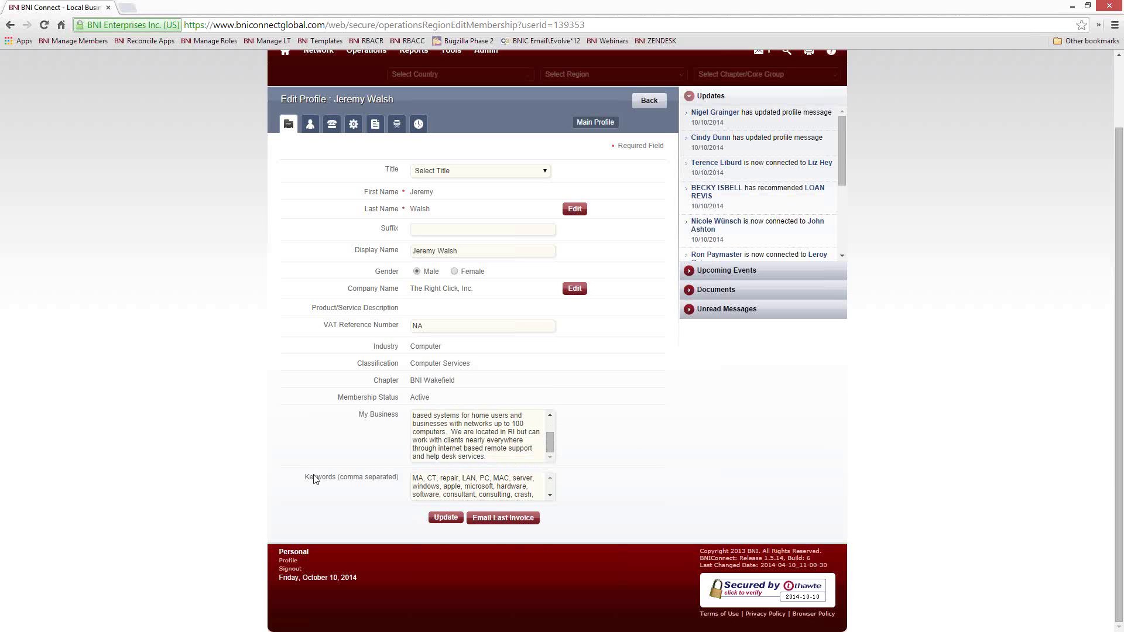
drag(307, 478, 357, 480)
click(423, 367)
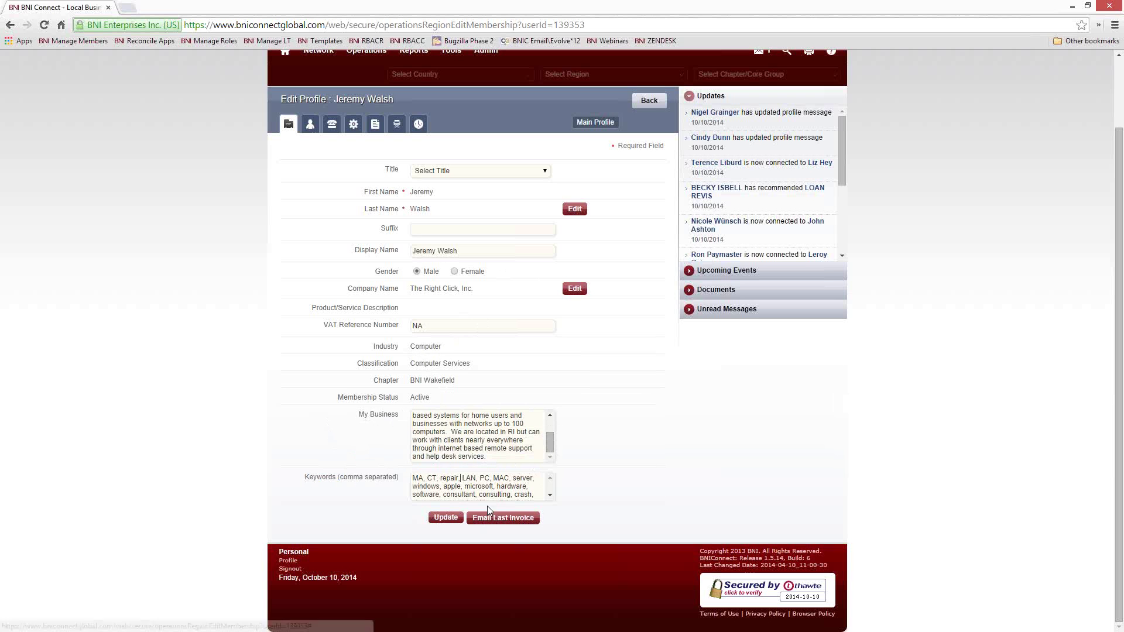
click(550, 496)
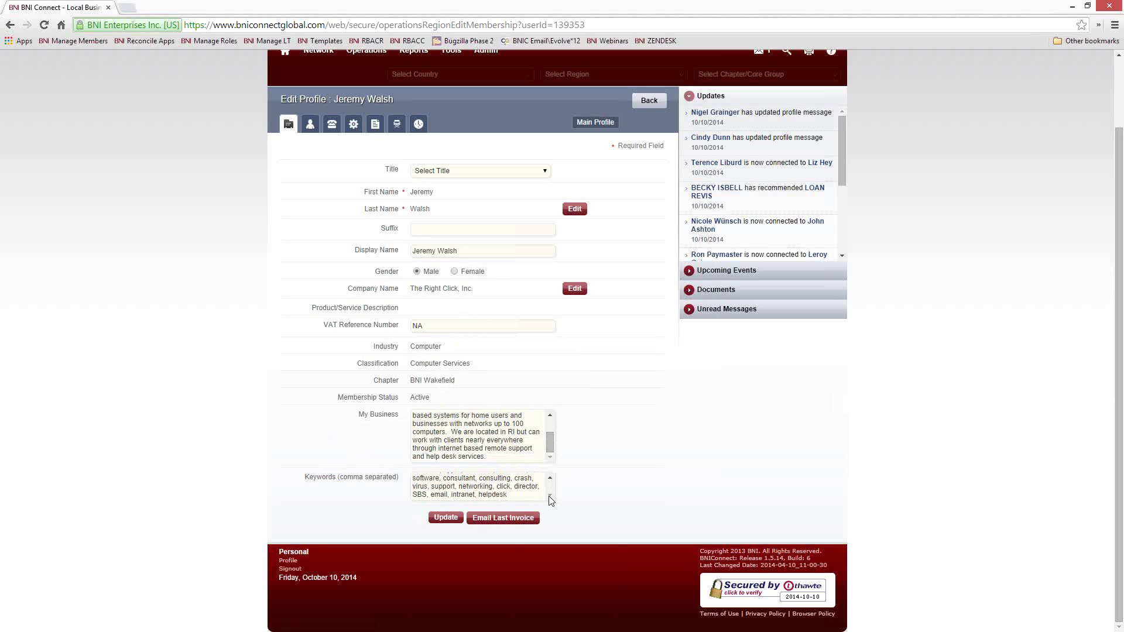
click(550, 479)
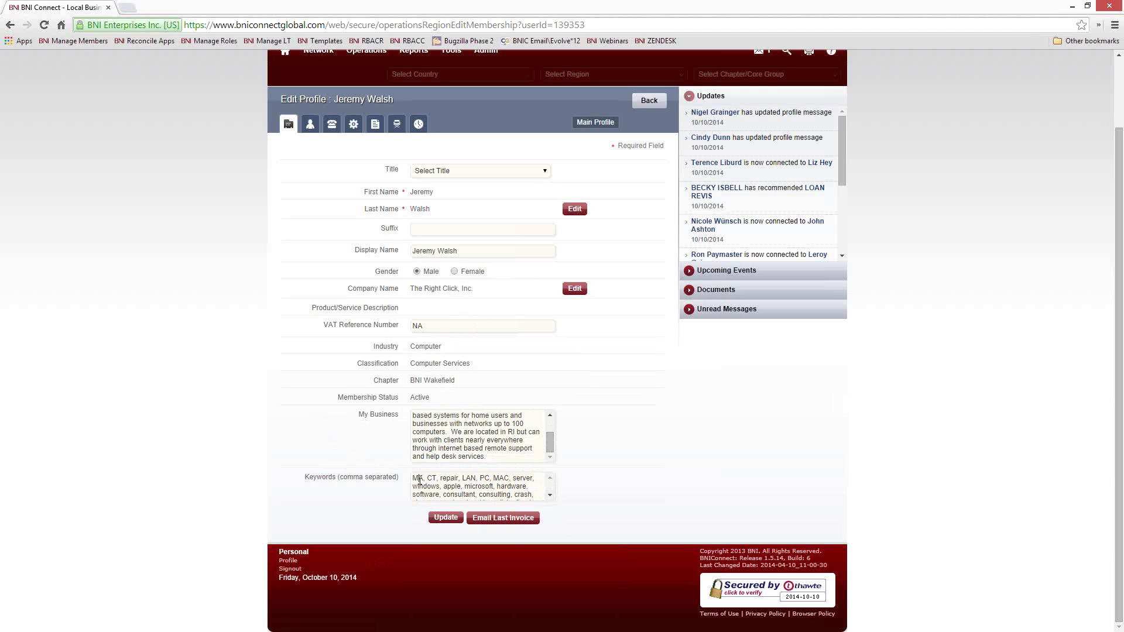
Step: Select the MA and CT keywords and save the Main Profile tab with Update
double_click(419, 479)
double_click(432, 478)
key(alt+Tab)
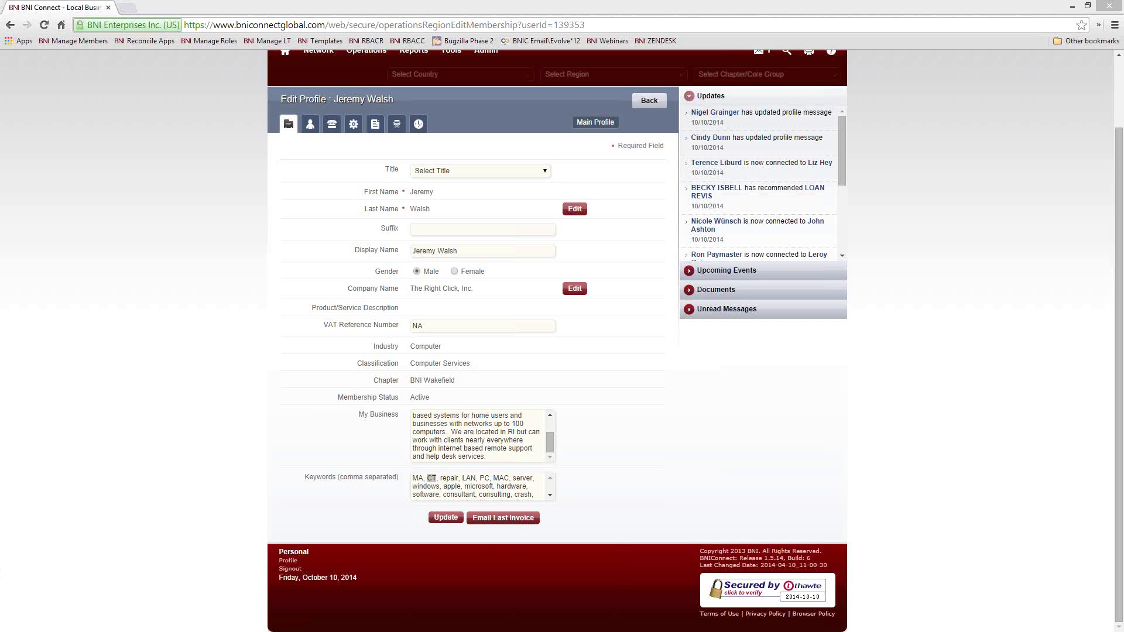
click(562, 419)
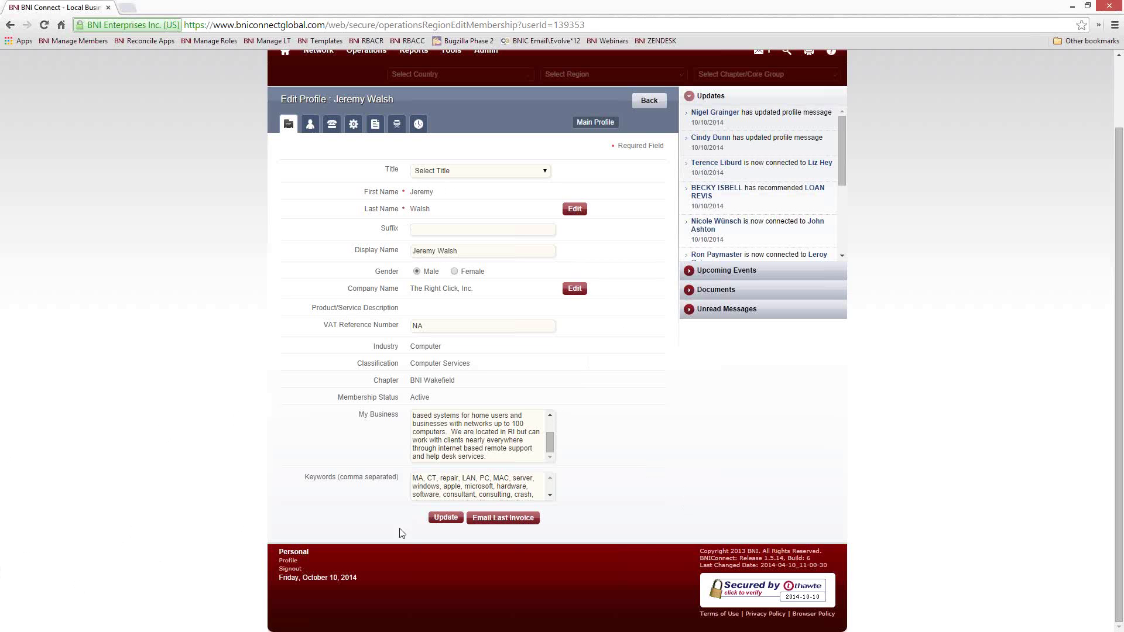
click(446, 518)
Step: Open the username and security question settings and focus the memorable question answer field
click(310, 123)
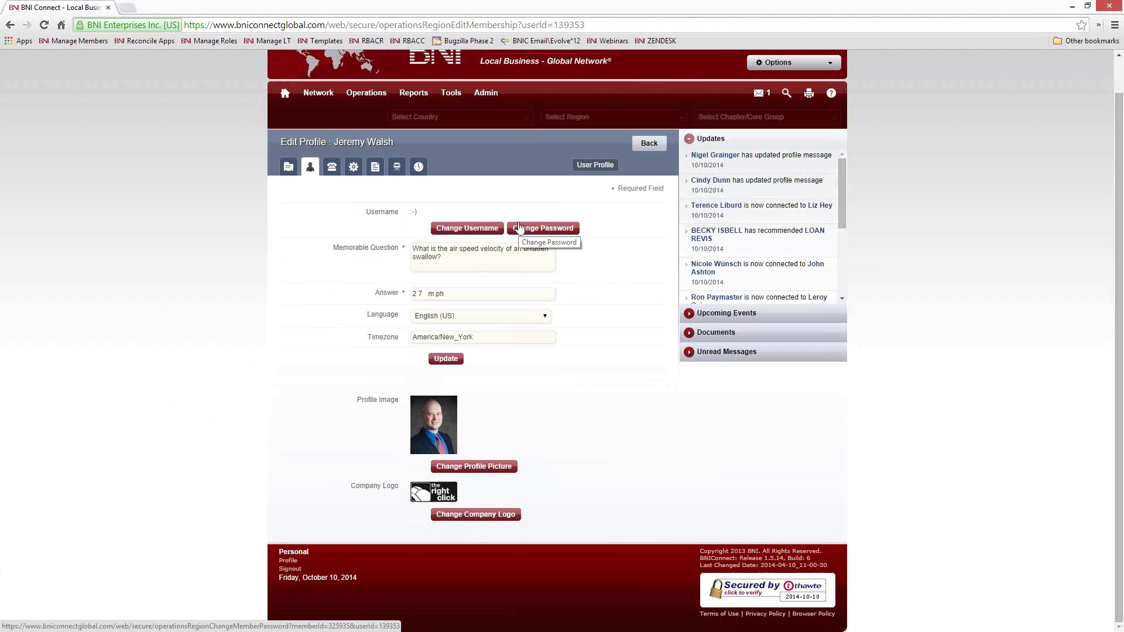
click(541, 230)
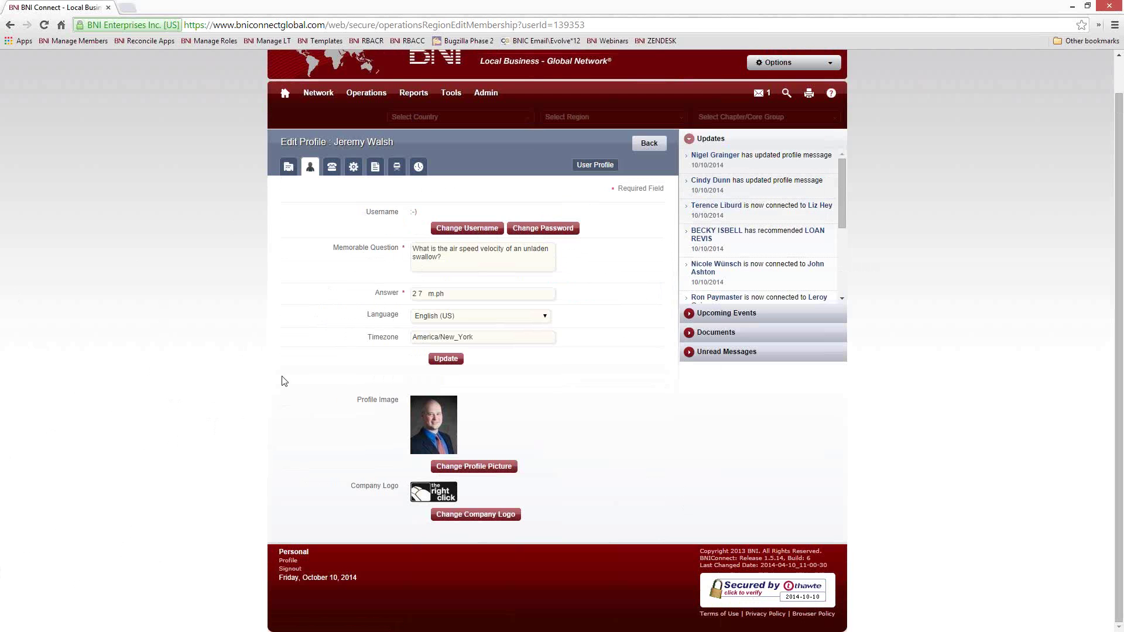
click(456, 294)
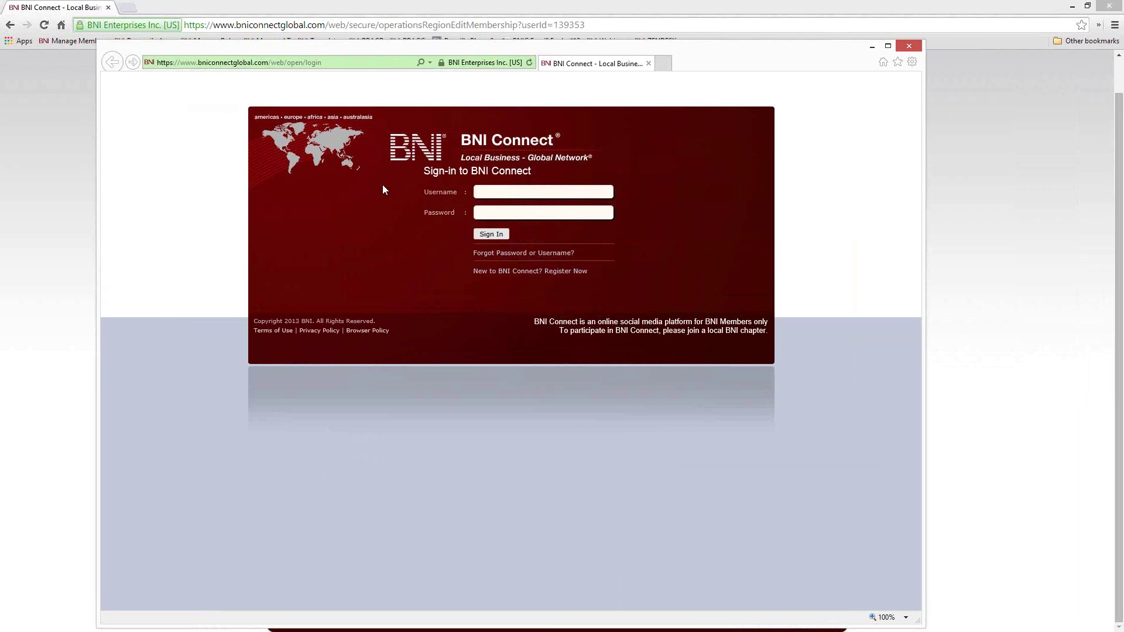
Step: Sign in with a made-up username and password to trigger the unsuccessful-login warning
click(498, 190)
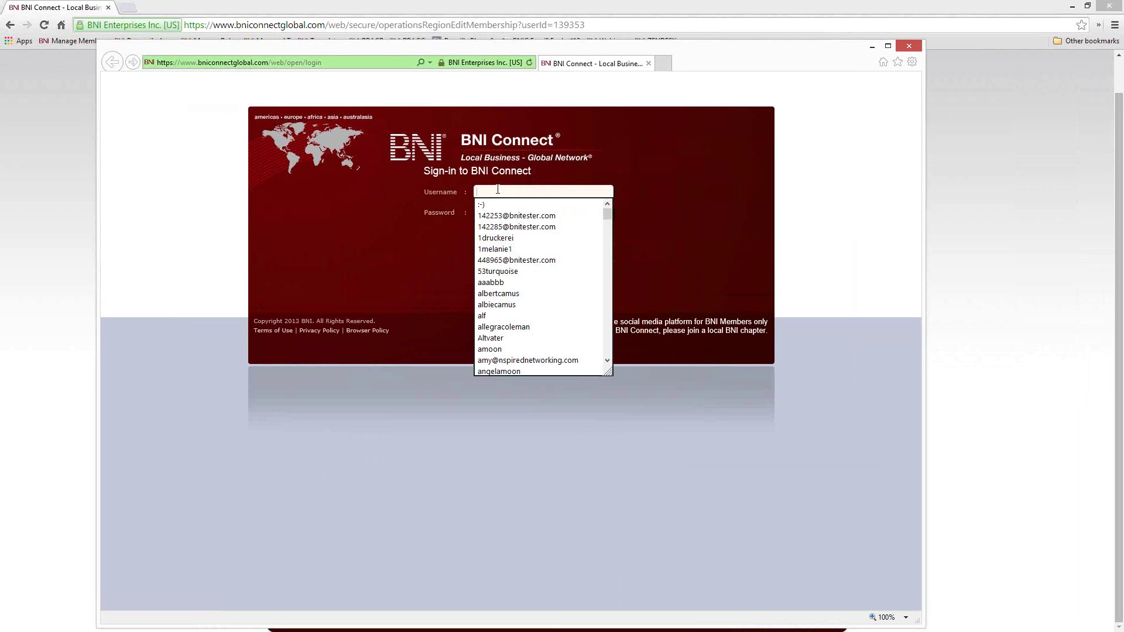
text(asdfsadfasd)
key(Tab)
text(asdfsadfasd)
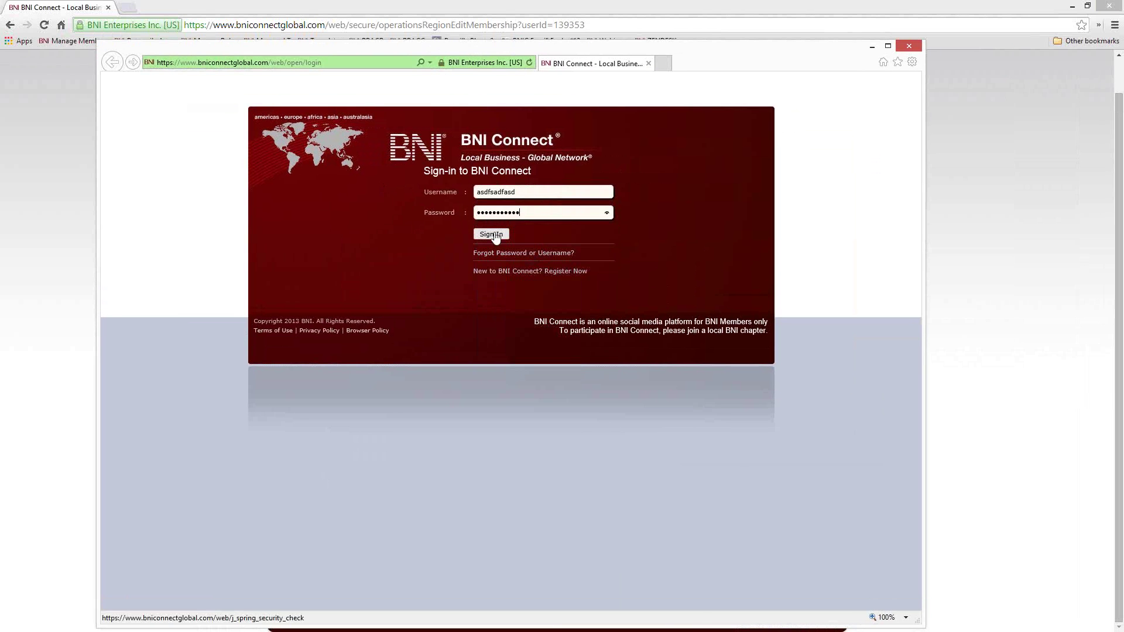
click(493, 234)
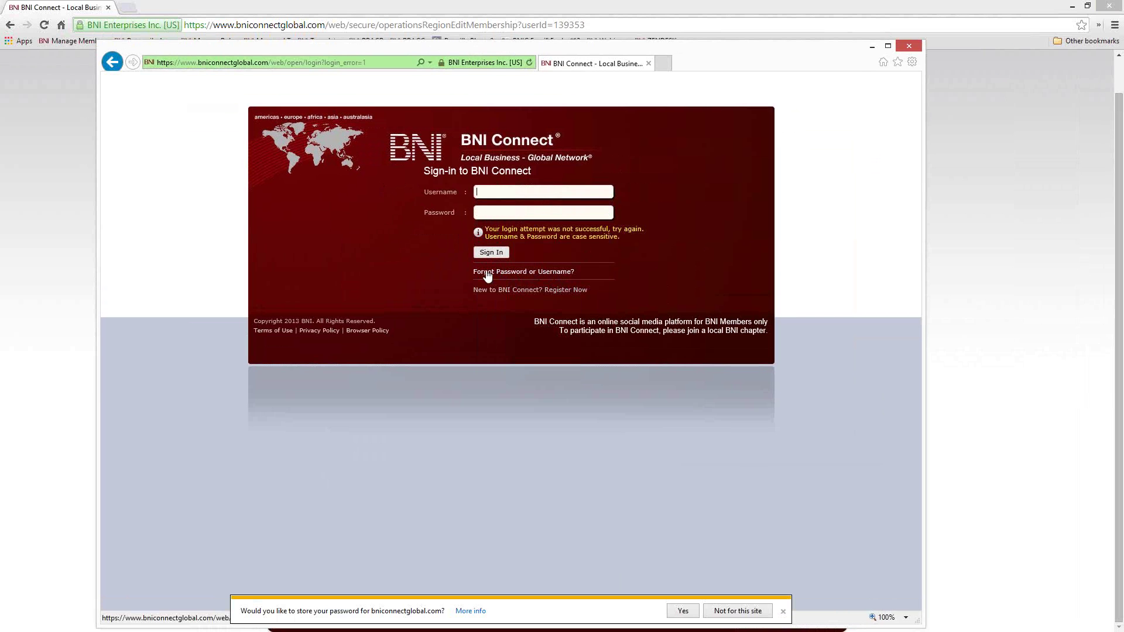
Step: Open password recovery and submit the Request New Password form with a support e-mail address
click(530, 273)
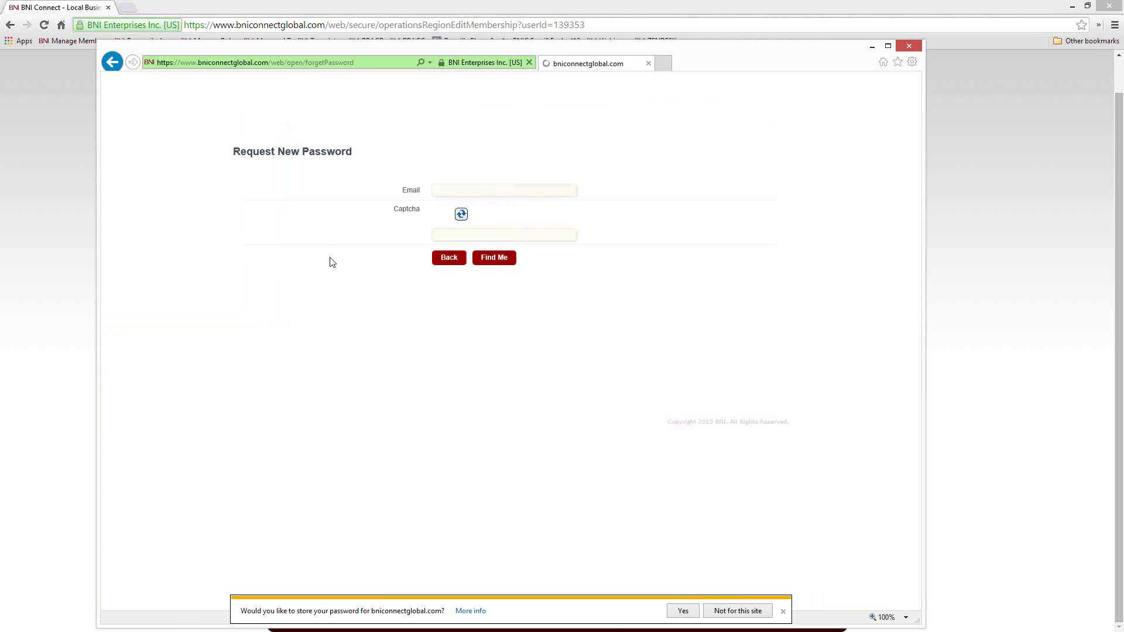
click(477, 189)
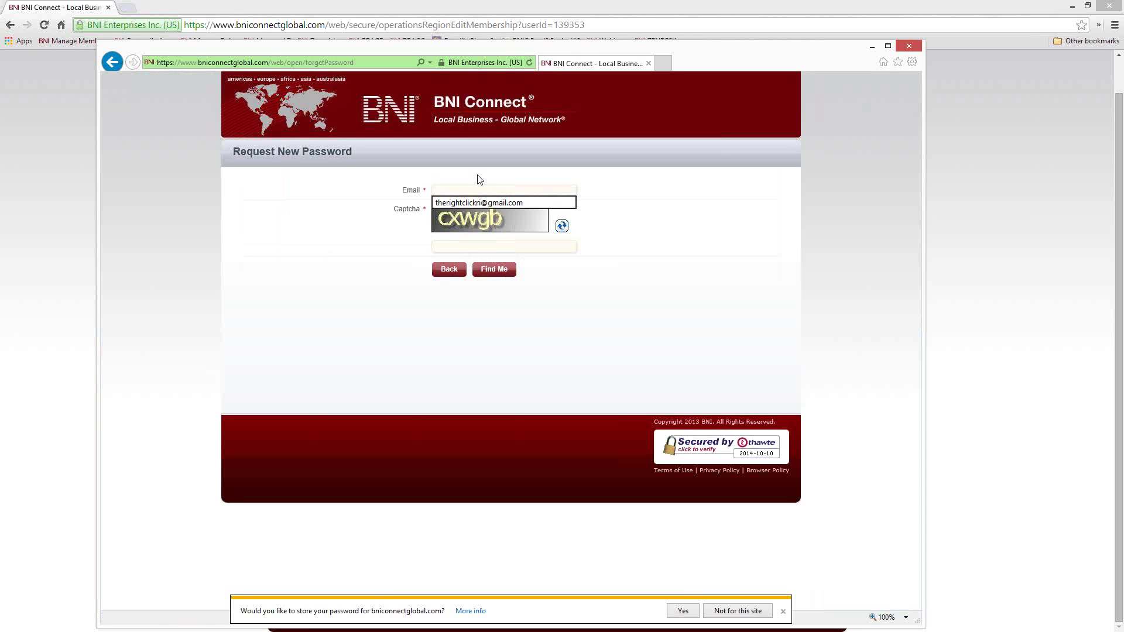
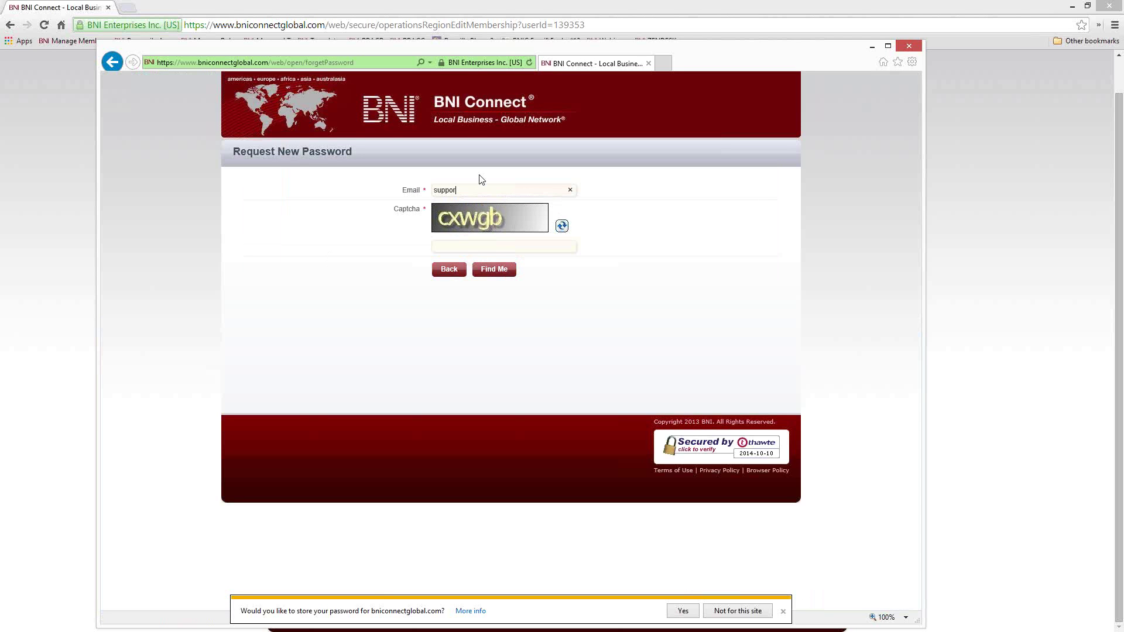
click(500, 273)
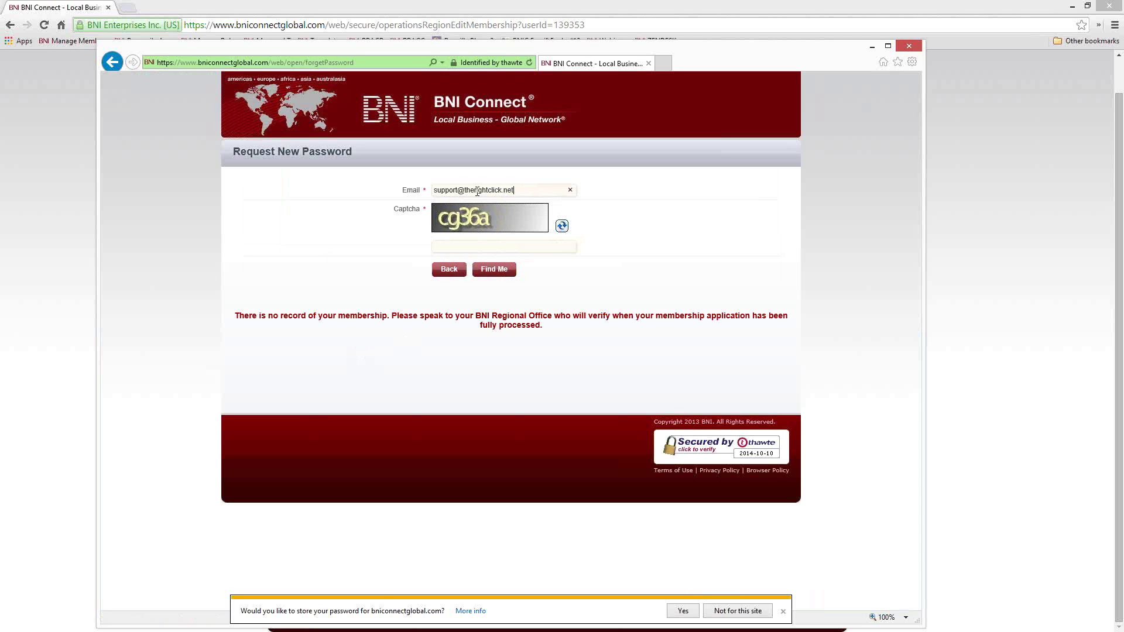
Step: Change the e-mail domain to bniconnect.com and enter the displayed captcha code
drag(464, 190, 718, 195)
text(bniconnect.com)
key(Tab)
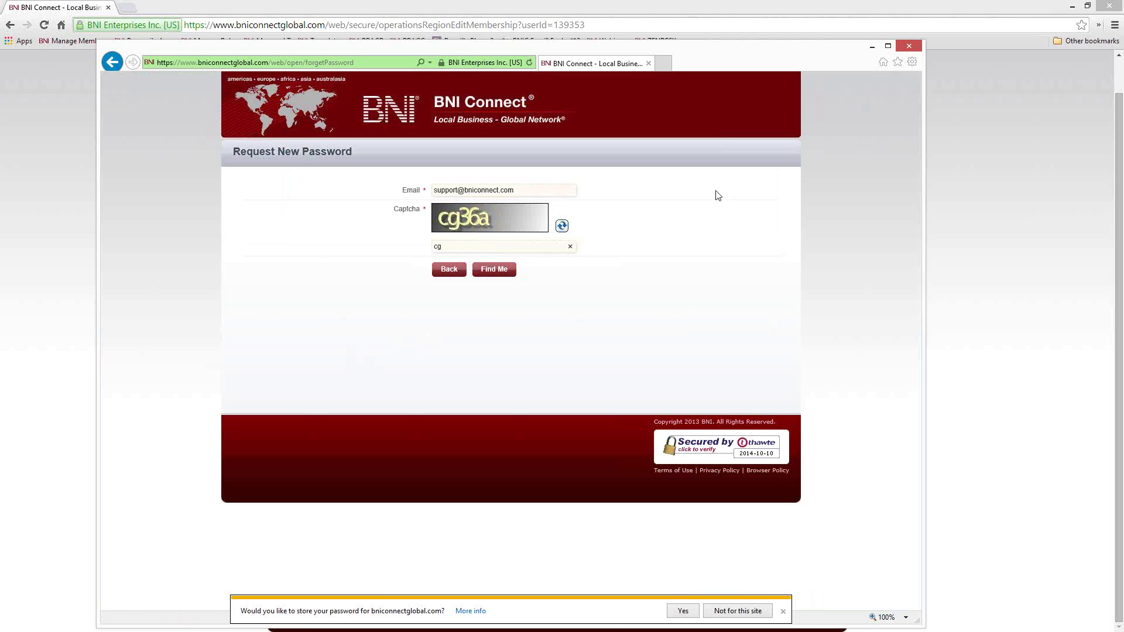
text(cg36a)
Step: Highlight the memorable question, move into the empty Answer field, then close the Request New Password window
click(499, 272)
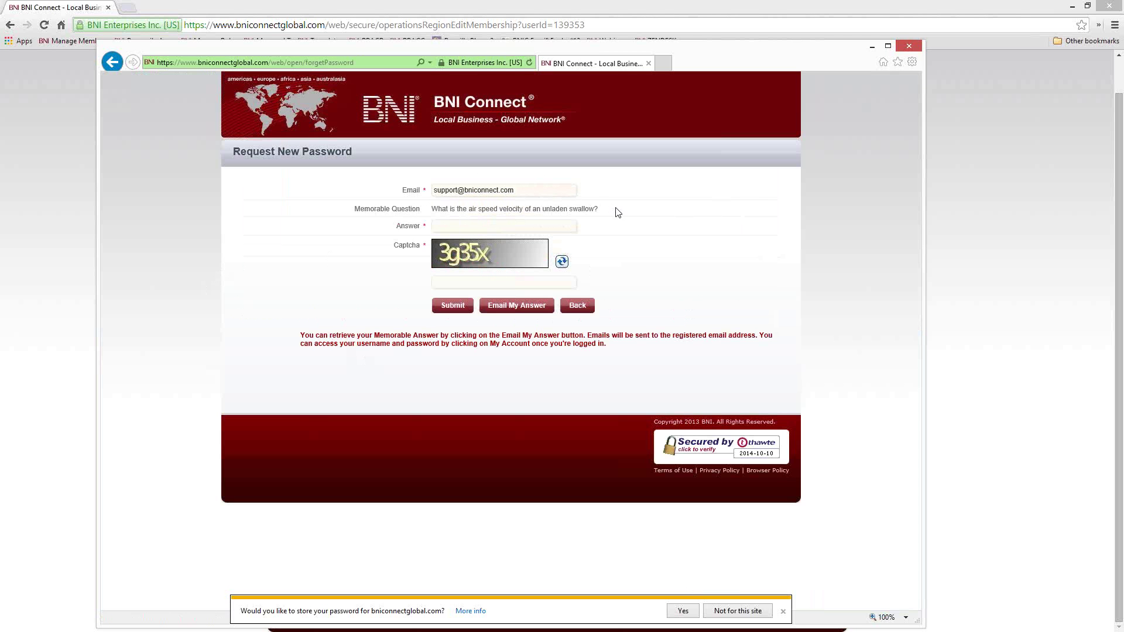
drag(596, 210, 439, 217)
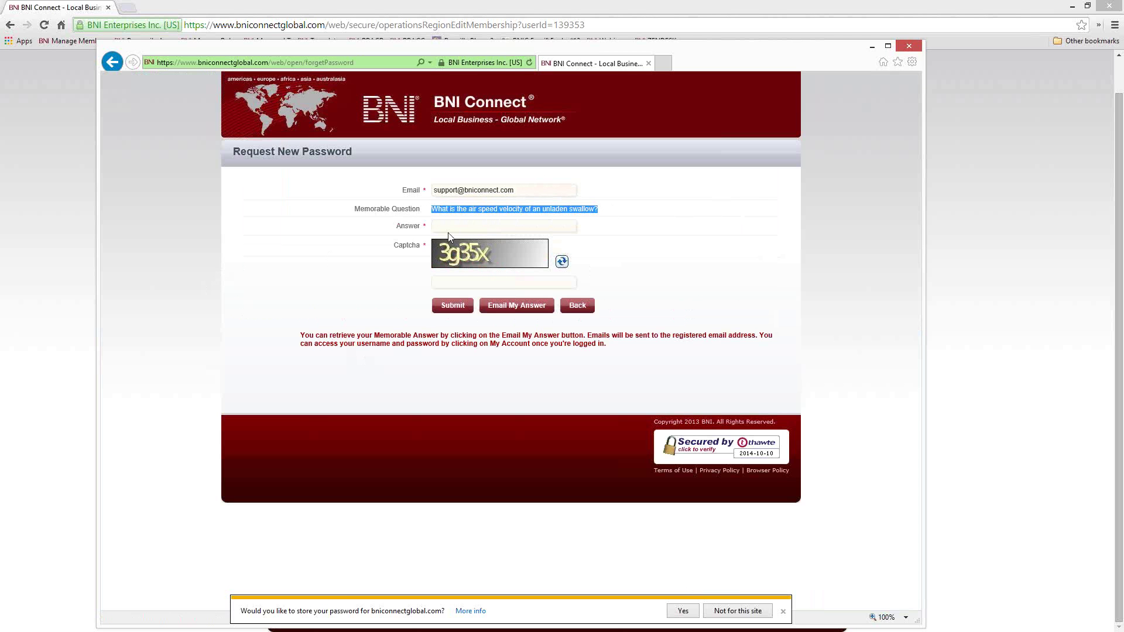
click(284, 228)
key(Tab)
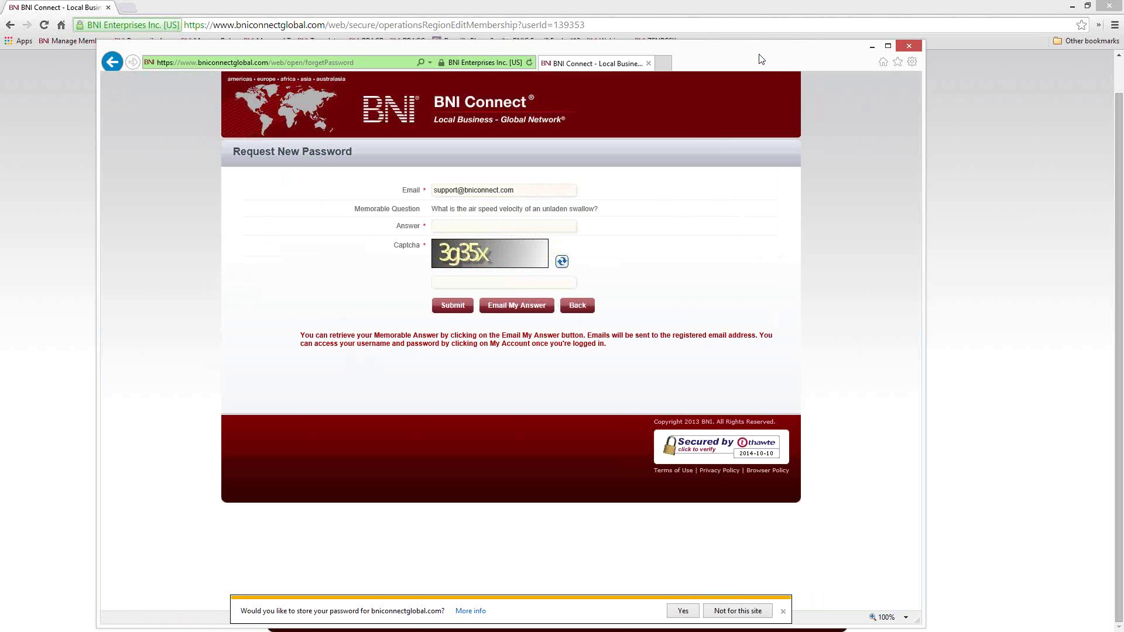
key(super+Down)
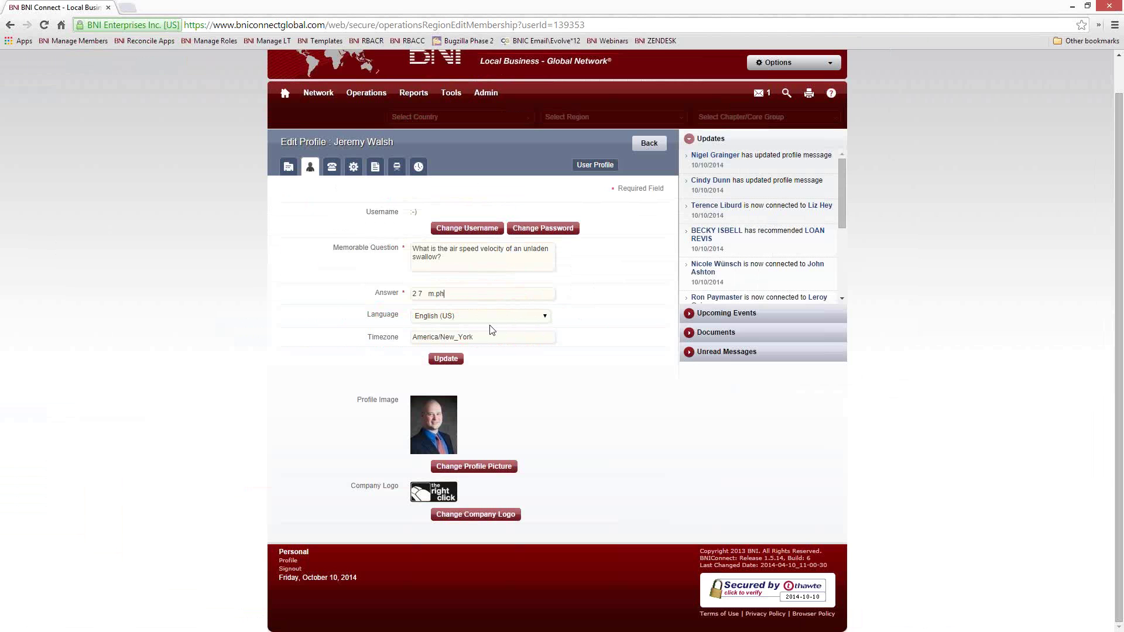
click(453, 320)
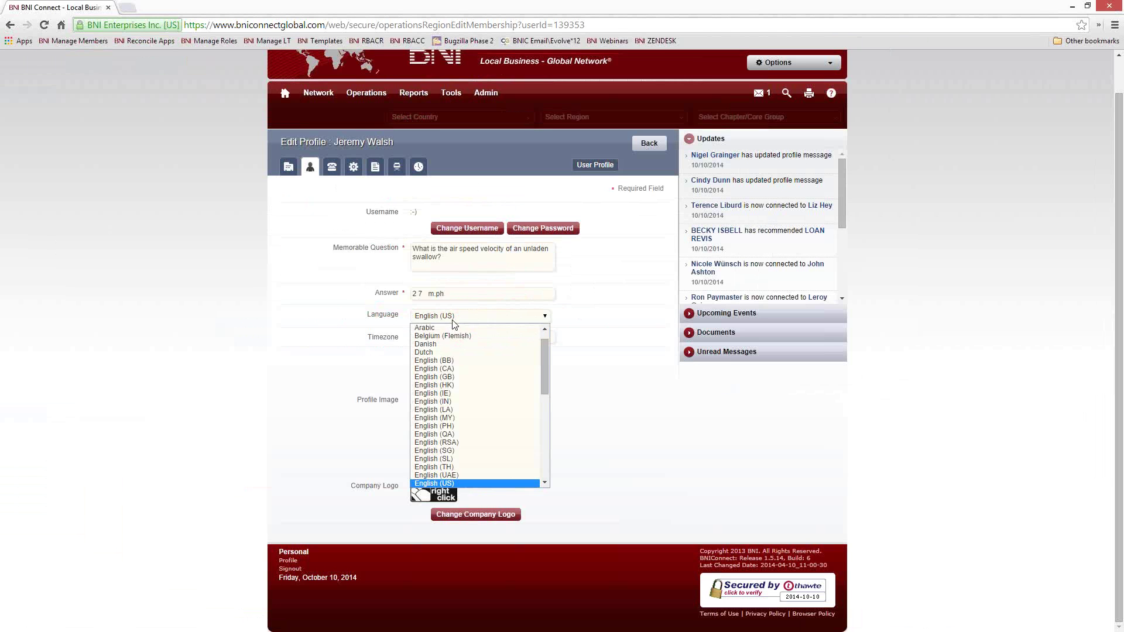
mouse_move(546, 370)
mouse_down()
mouse_move(540, 497)
mouse_move(540, 356)
mouse_move(540, 388)
mouse_move(543, 370)
mouse_up()
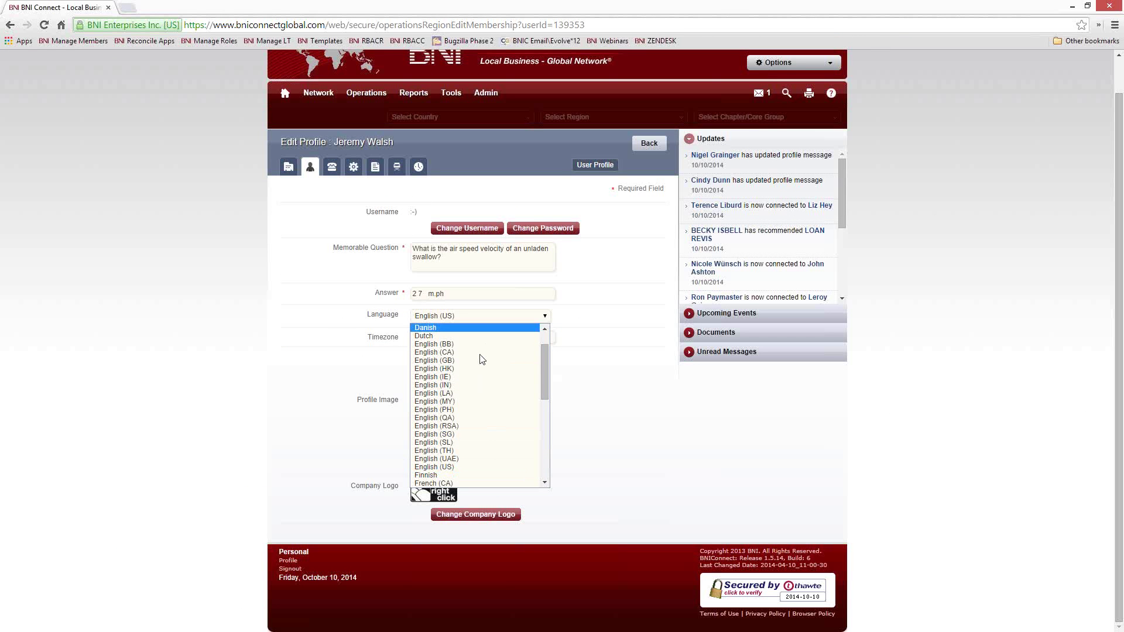
click(438, 467)
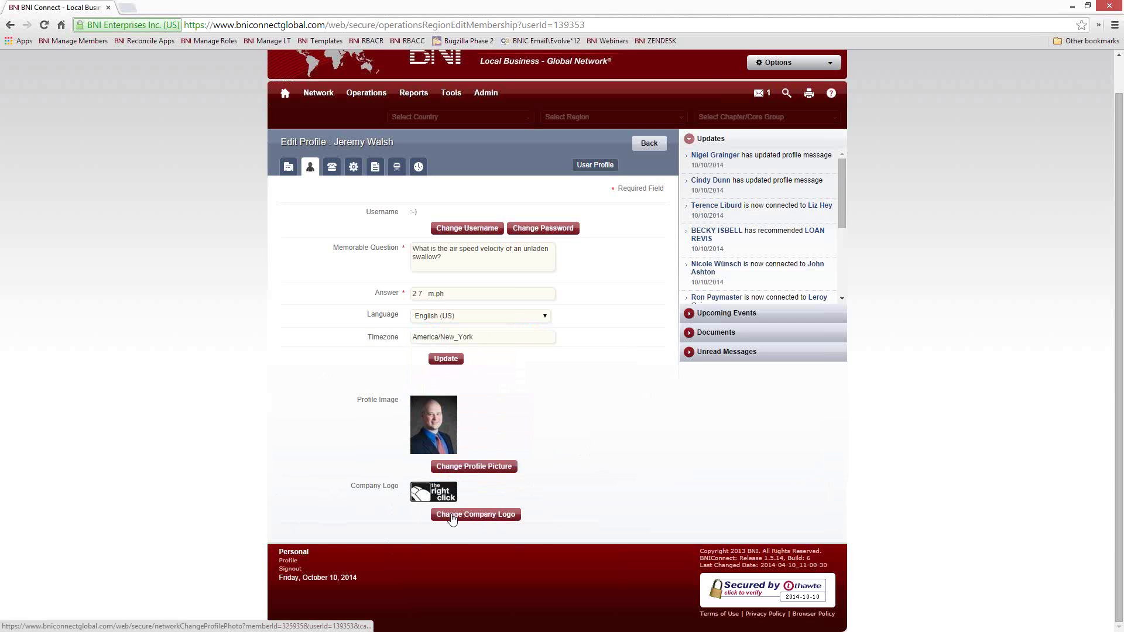
click(475, 514)
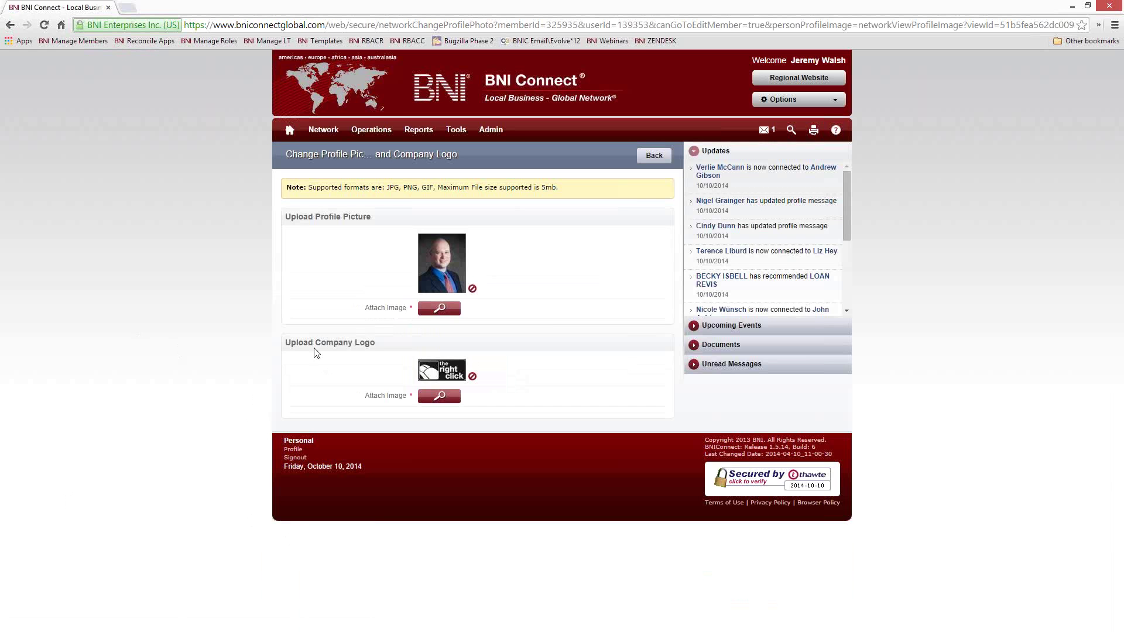
Step: Bring up the file picker from Attach Image under Upload Company Logo
click(440, 398)
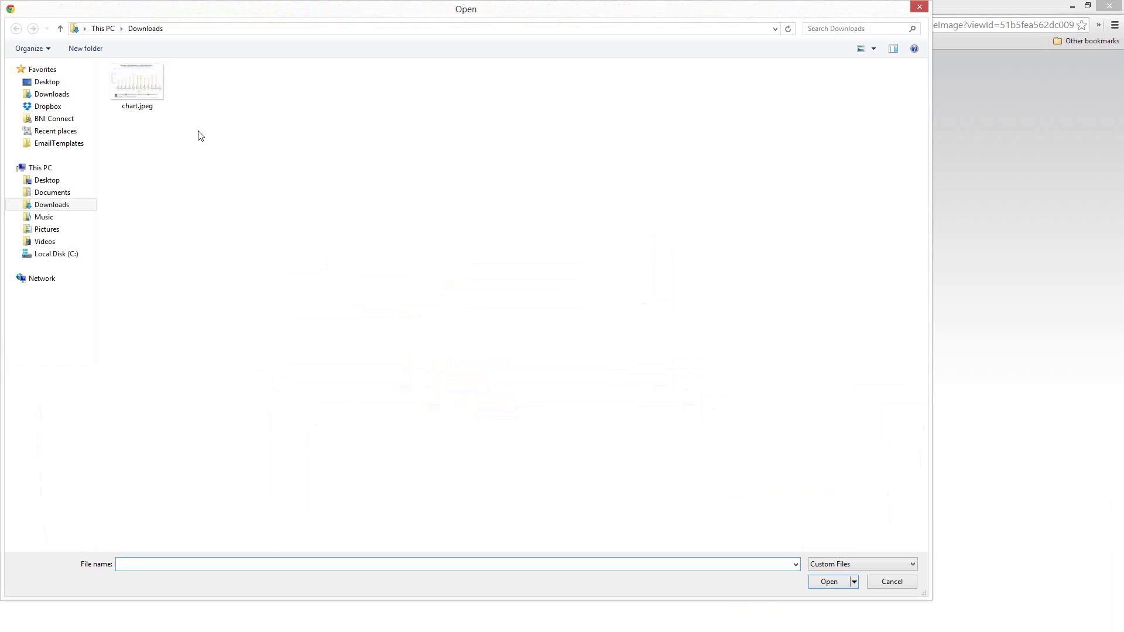
Step: Choose TRC-198x64.gif from Dropbox > TRCLogos > Logos as the logo image
click(58, 107)
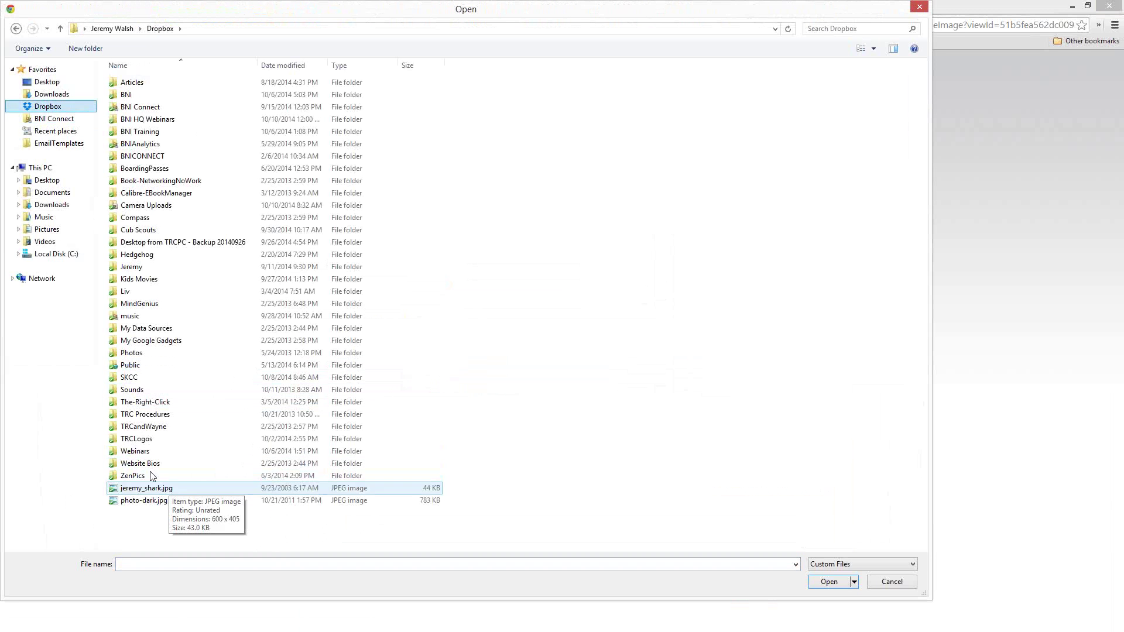
double_click(157, 443)
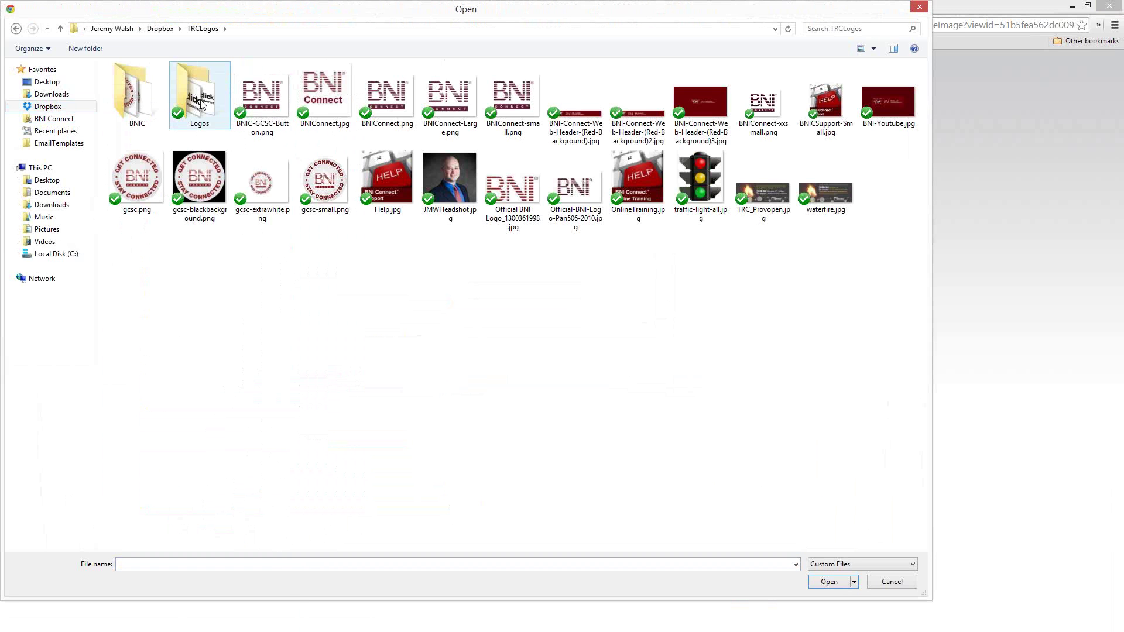
double_click(199, 104)
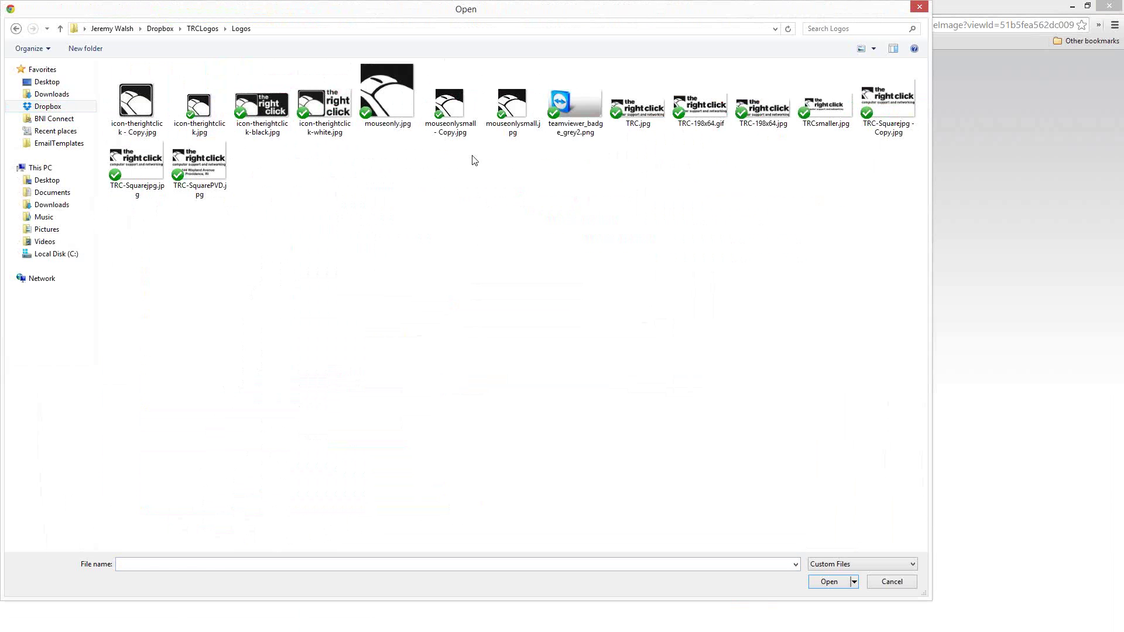
double_click(693, 107)
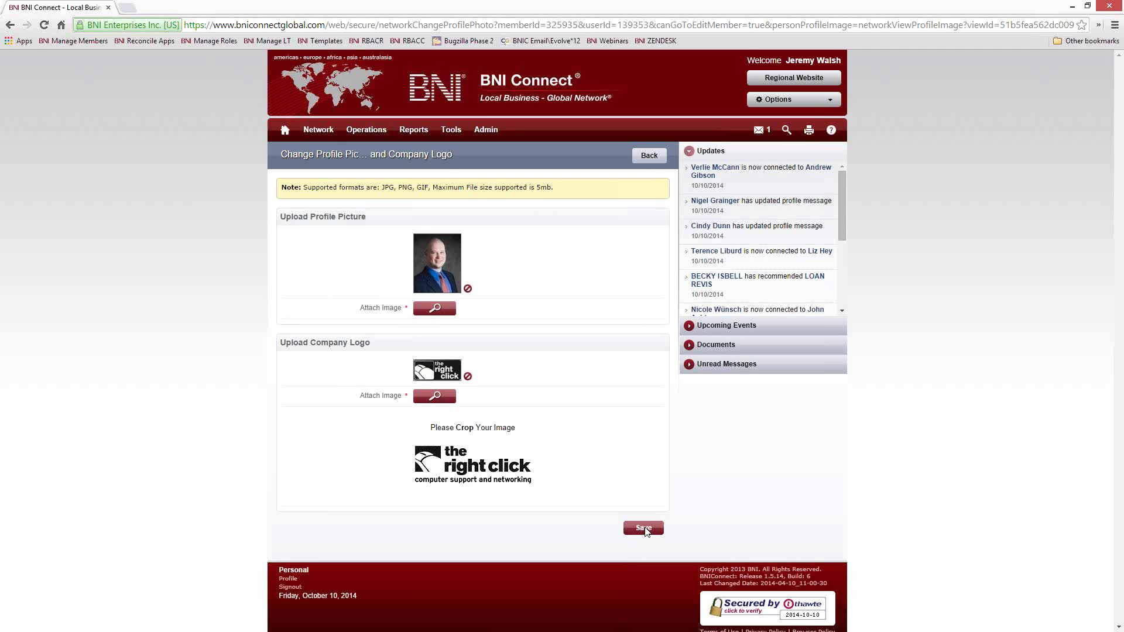
Step: Save the cropped right click logo as the profile's company logo
click(644, 528)
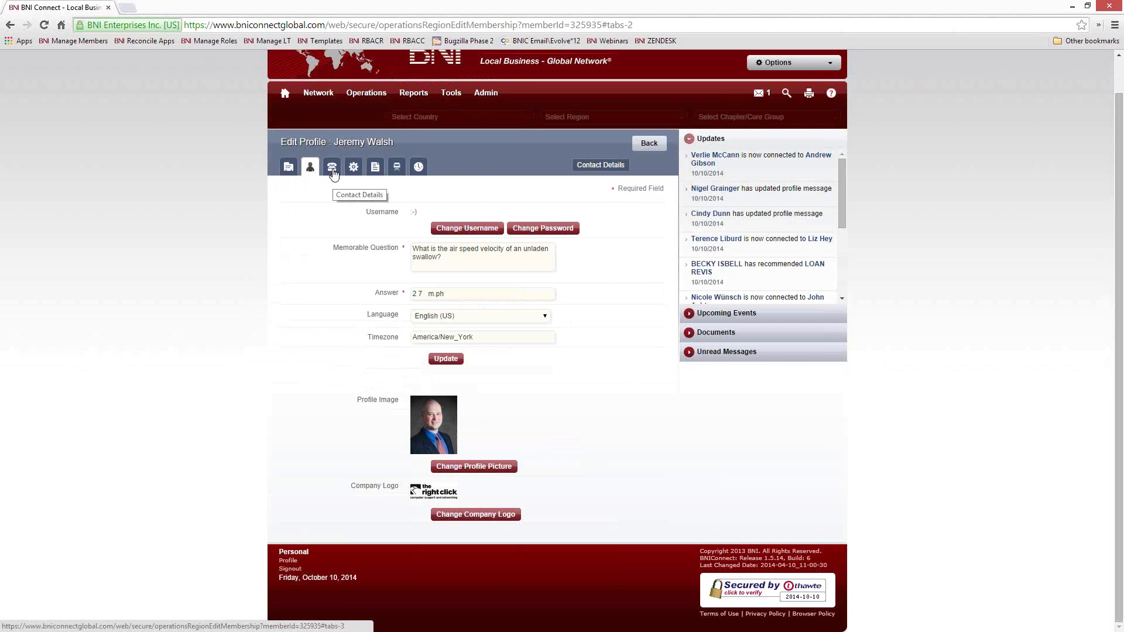
Step: Switch to the Contact Details tab and scroll through its form fields
click(331, 168)
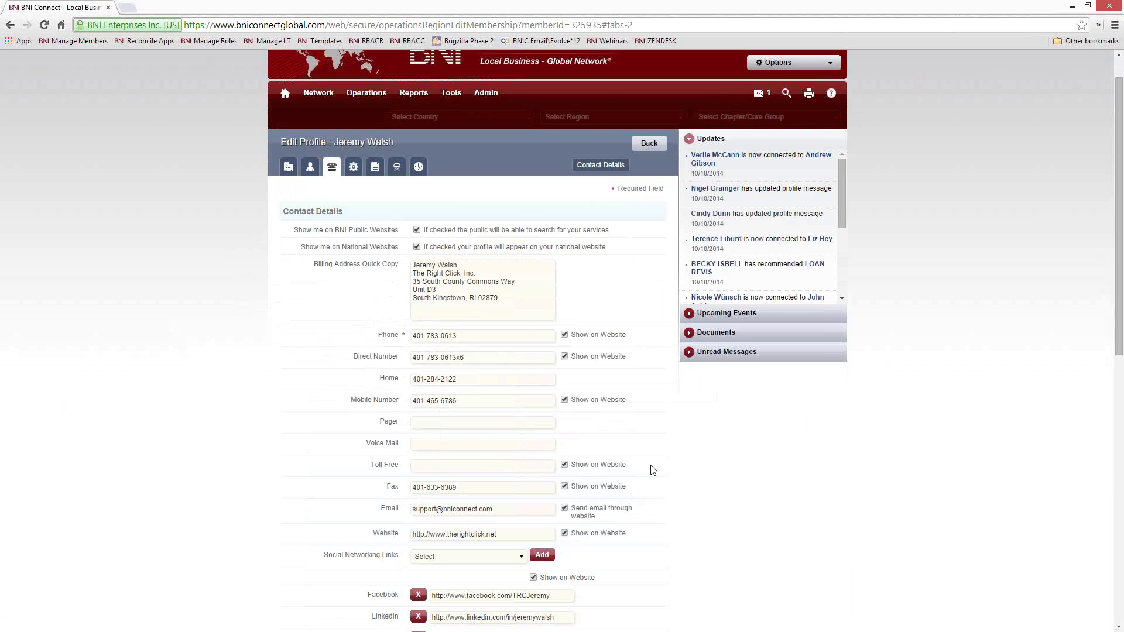
scroll(596, 567, down, 3)
scroll(596, 566, down, 1)
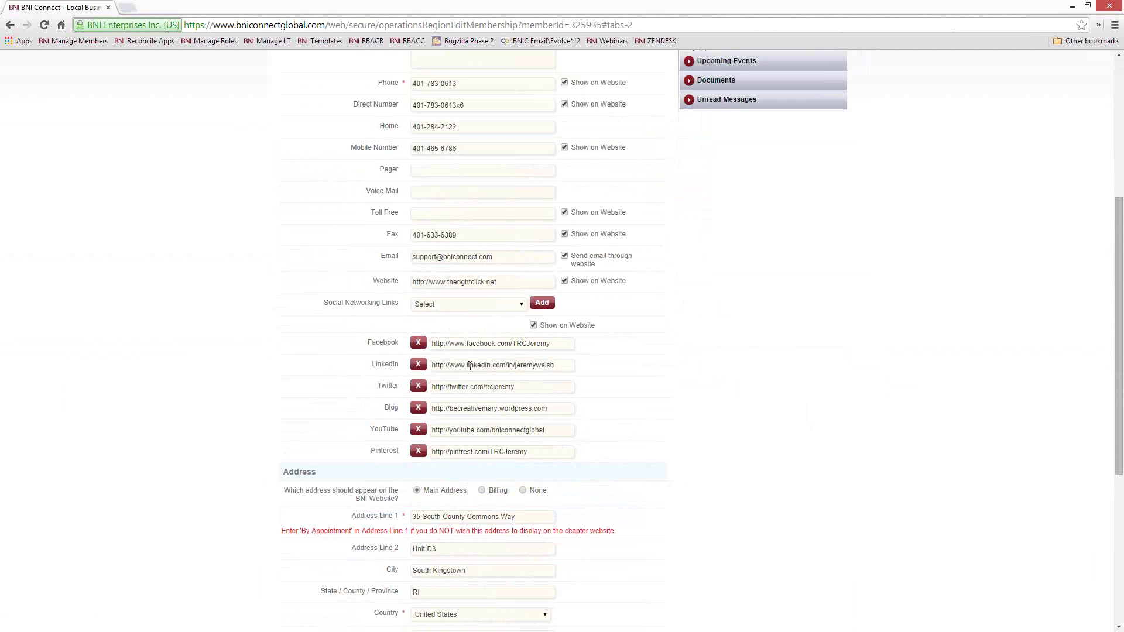
scroll(562, 432, down, 3)
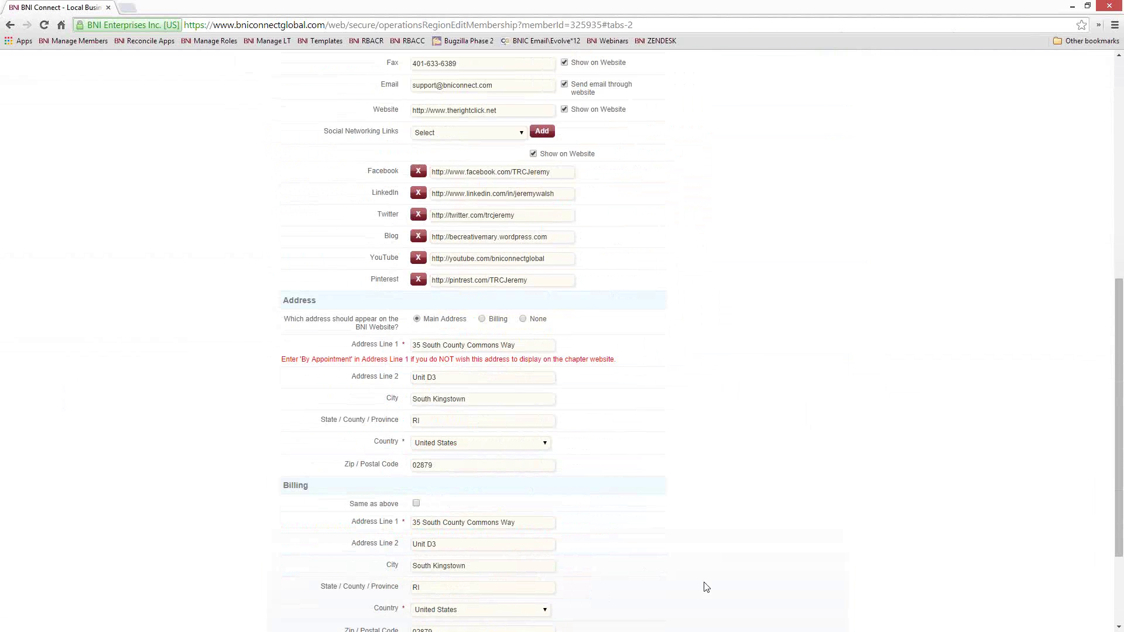
scroll(709, 571, up, 4)
scroll(707, 563, up, 4)
scroll(708, 563, down, 1)
scroll(708, 563, up, 1)
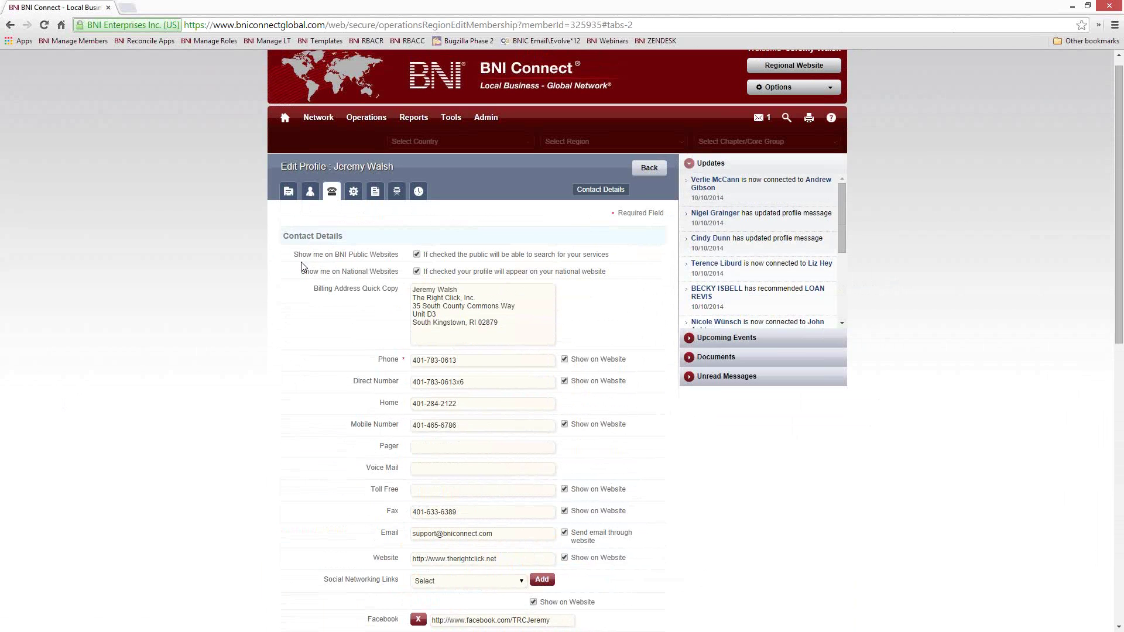
Step: Toggle the Show me on BNI Public Websites checkbox
drag(295, 257, 399, 261)
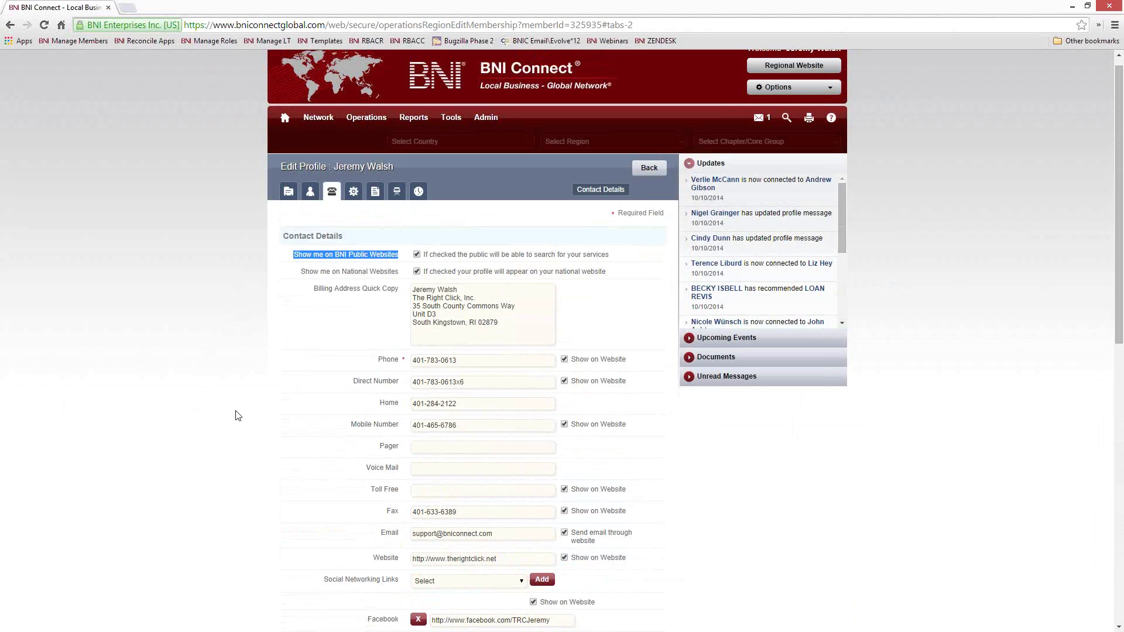
click(331, 261)
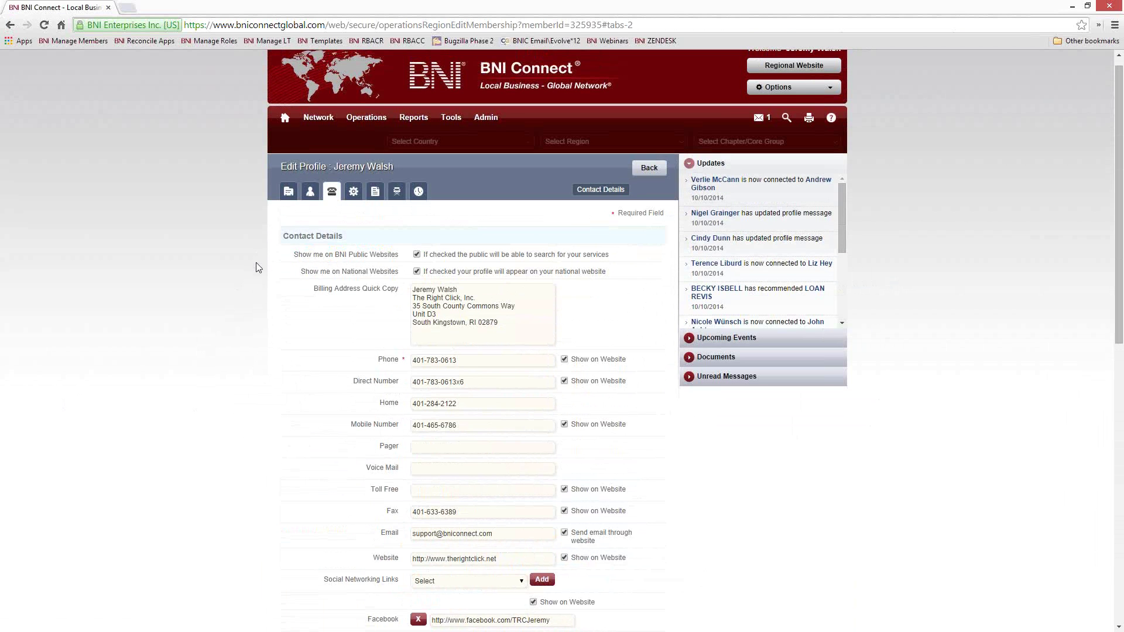
click(416, 255)
scroll(310, 433, down, 10)
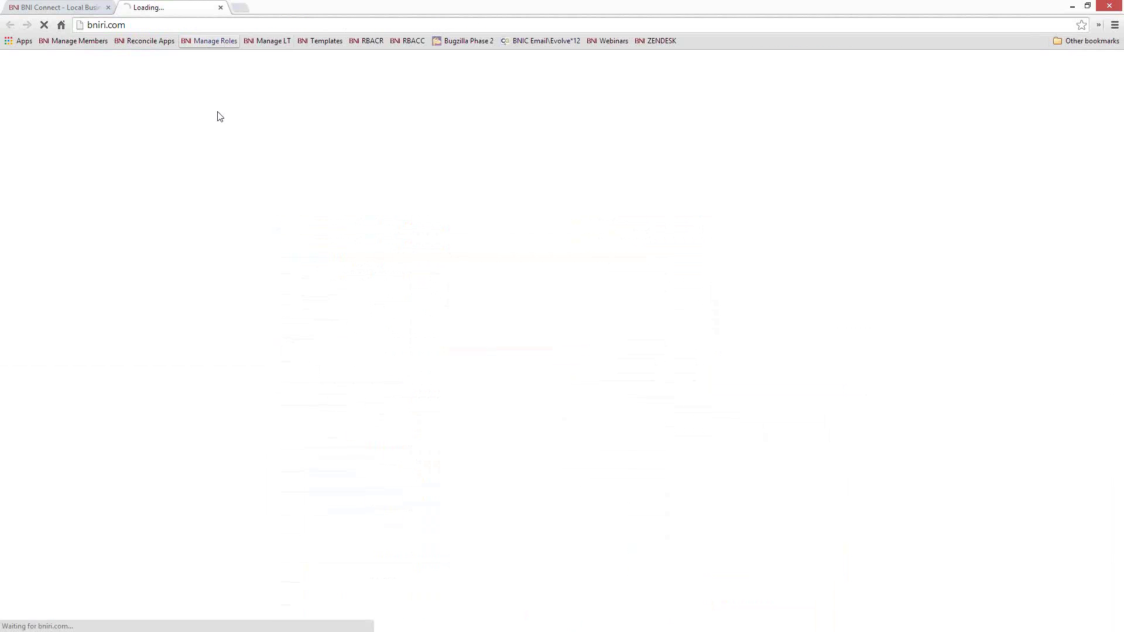
Step: Search the regional Find a Member directory for this member by name, then go to Find a Chapter
click(454, 129)
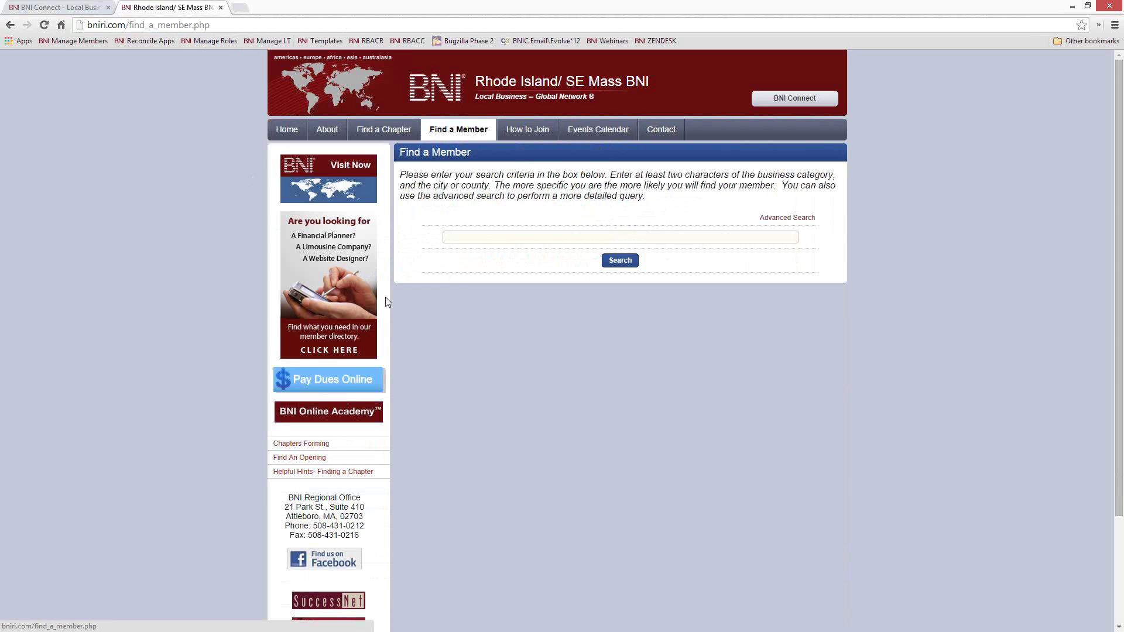
click(489, 235)
text(jer)
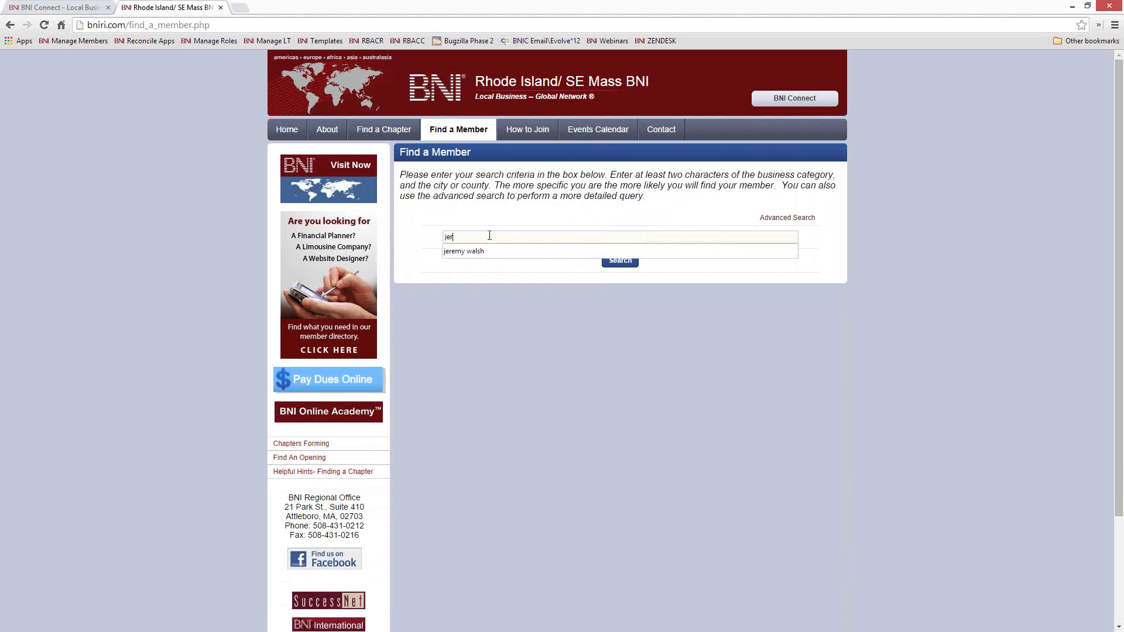
text(emy)
key(Down)
key(Return)
key(Return)
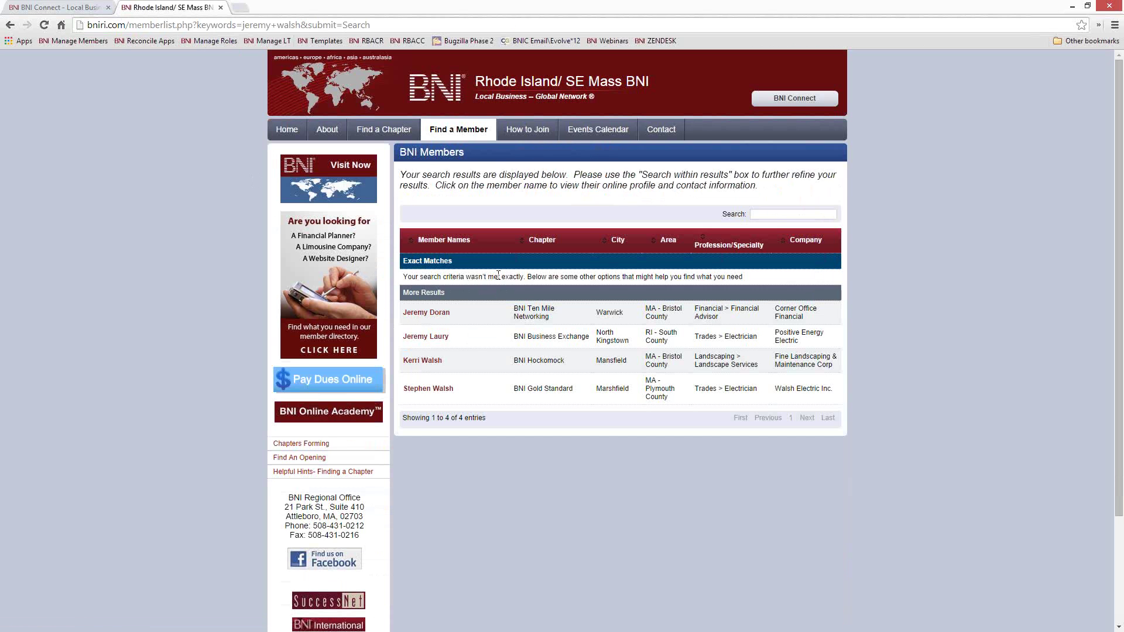
click(388, 131)
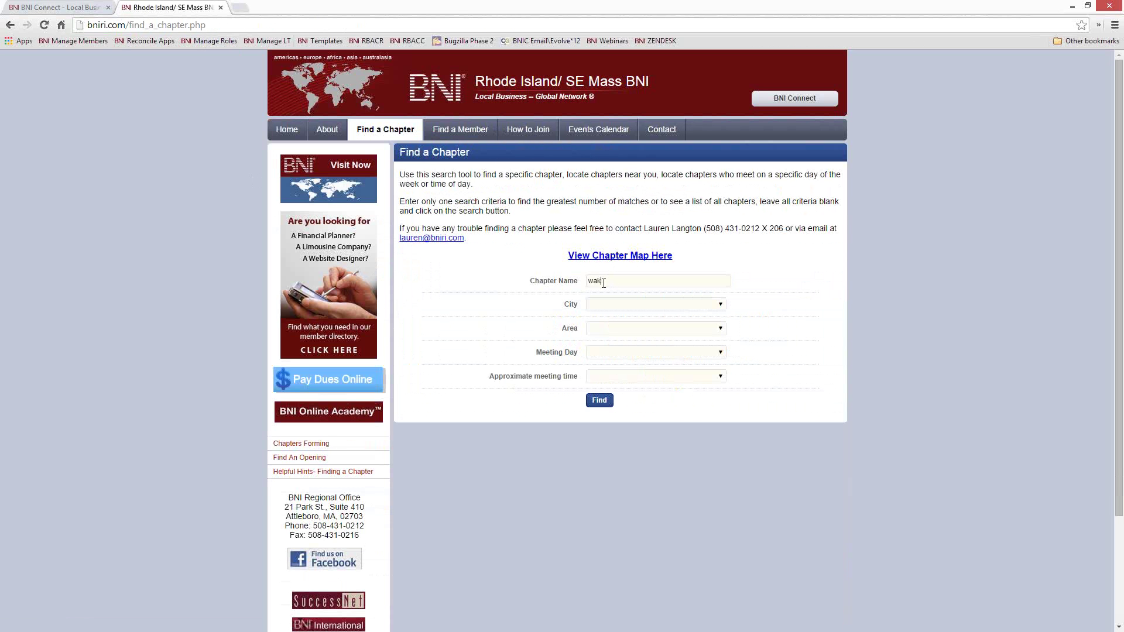
Step: Search chapters for 'wak' and scroll the Wakefield chapter's 47-member list
click(603, 283)
text(wak)
key(Return)
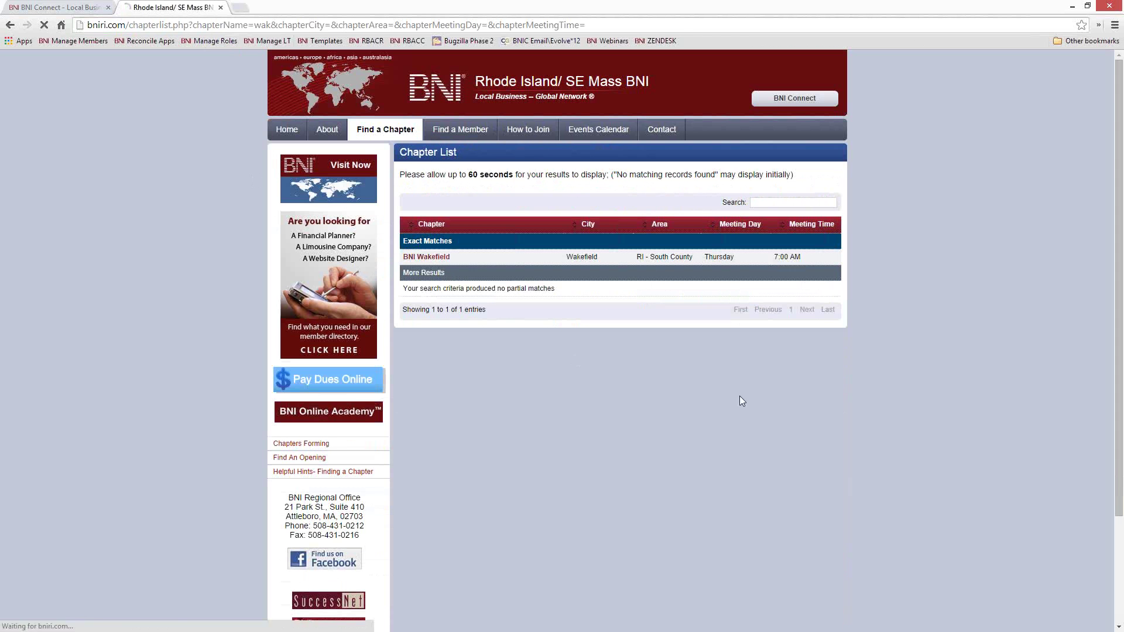
scroll(664, 449, down, 5)
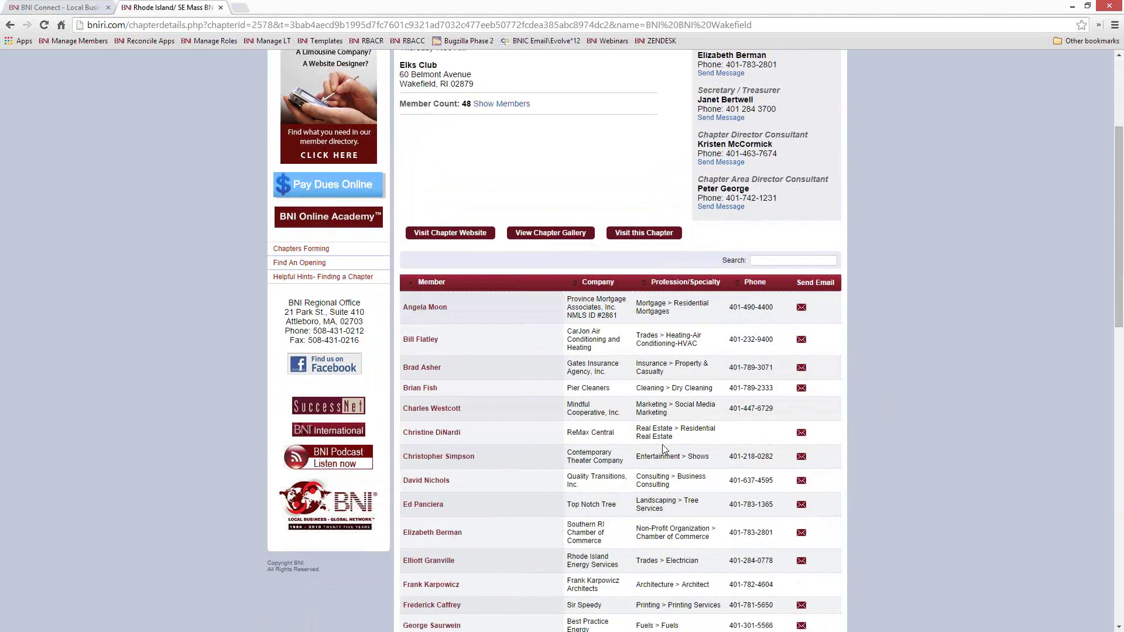
scroll(665, 449, down, 7)
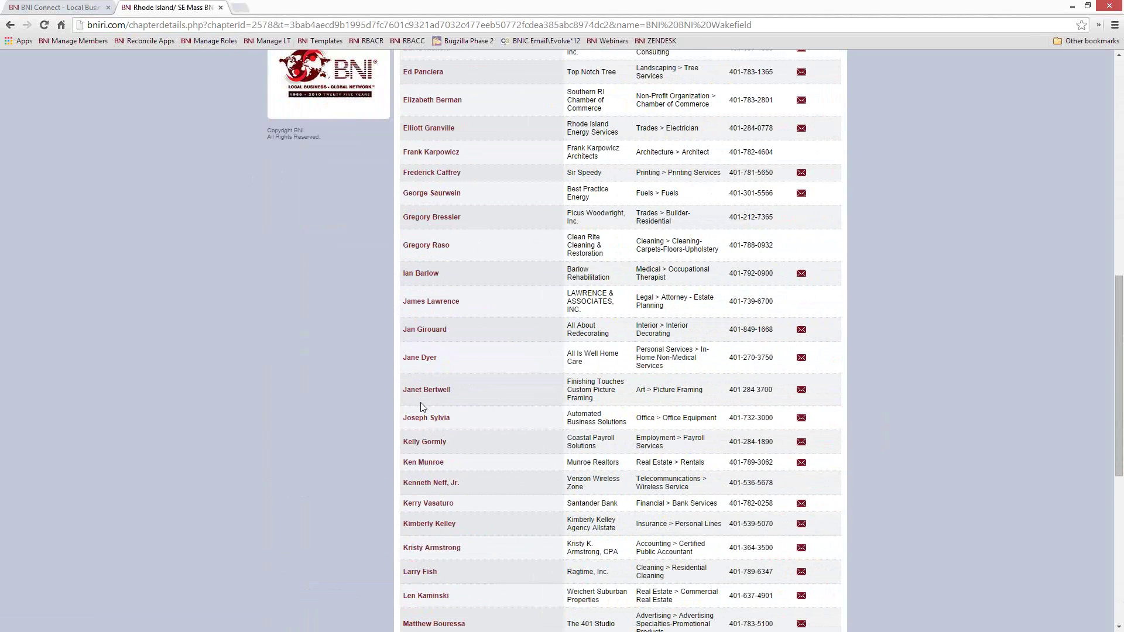
scroll(571, 444, down, 7)
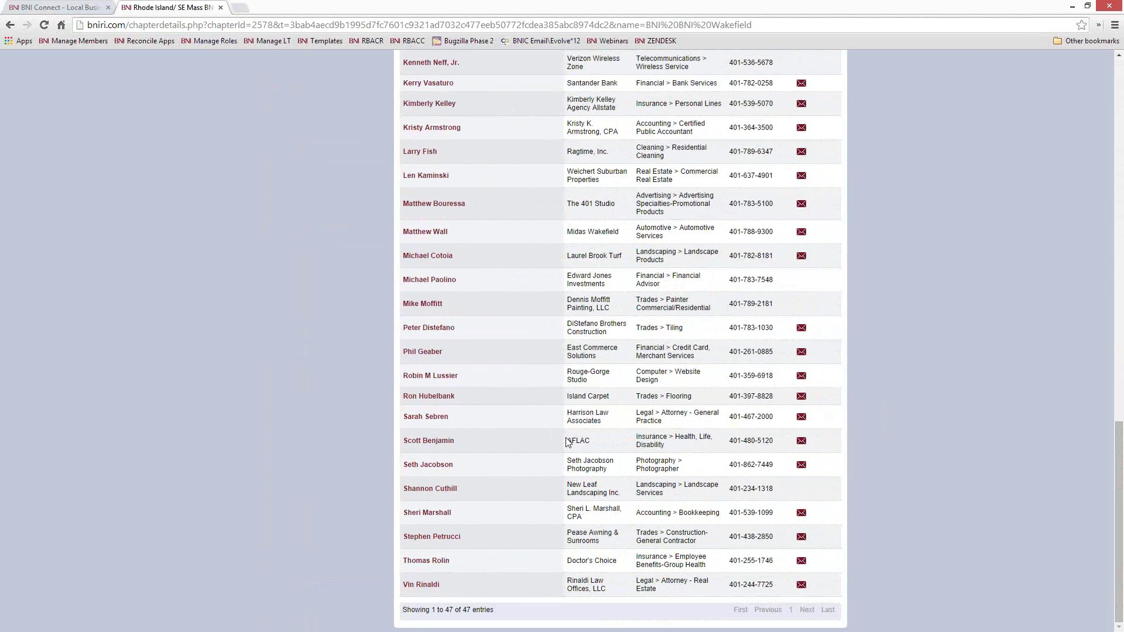
Step: Scroll back up the member table and close the Rhode Island tab
scroll(535, 466, up, 20)
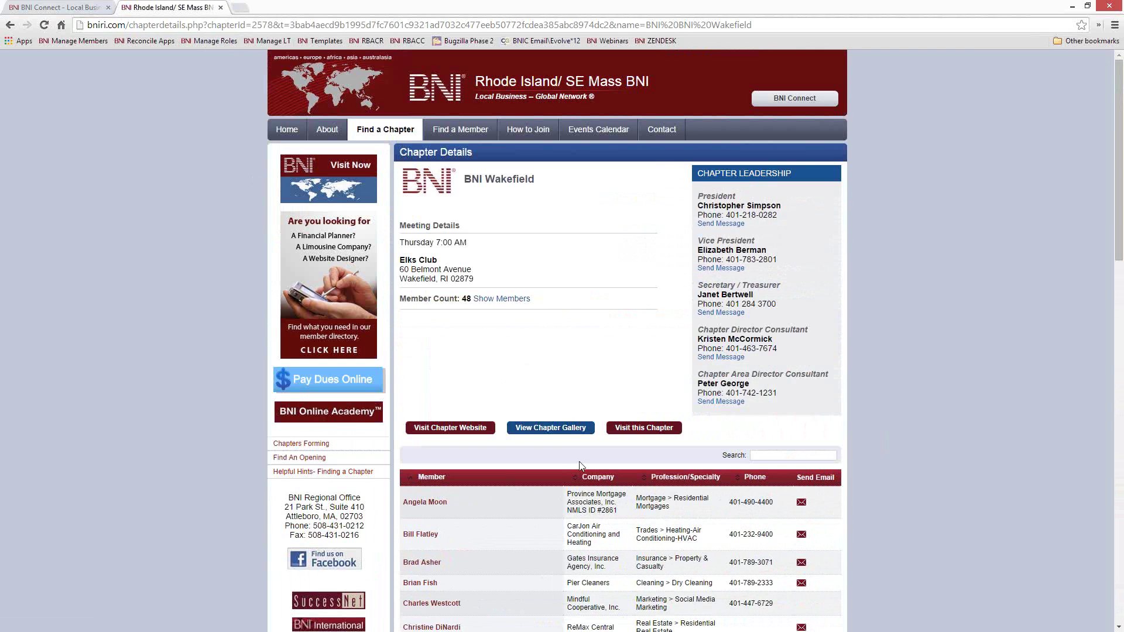
scroll(582, 467, down, 20)
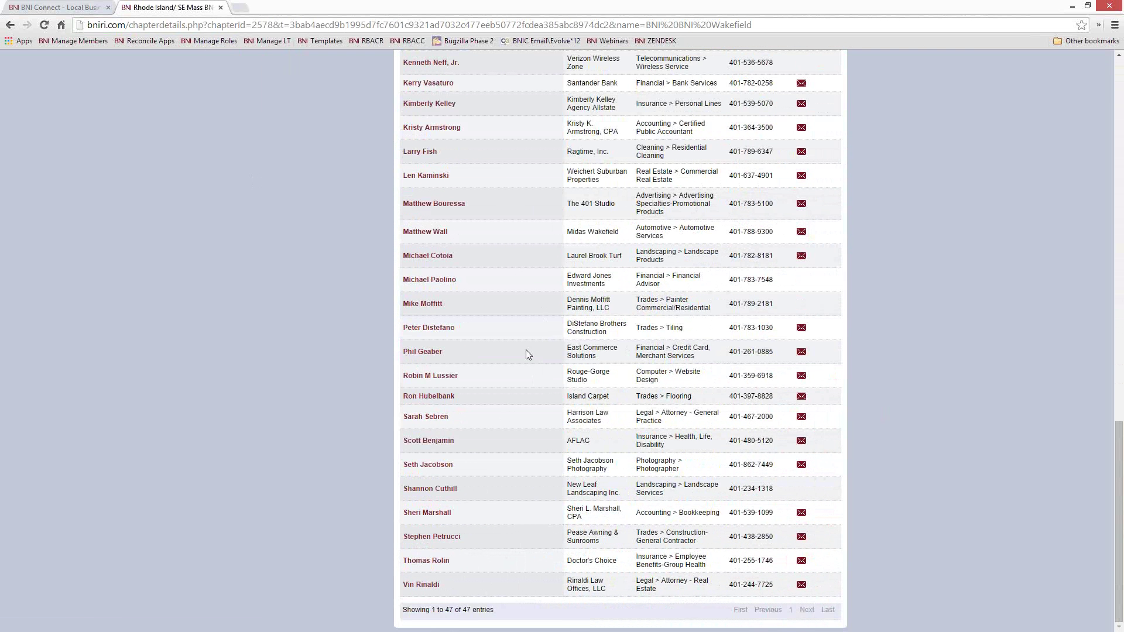
scroll(545, 359, up, 7)
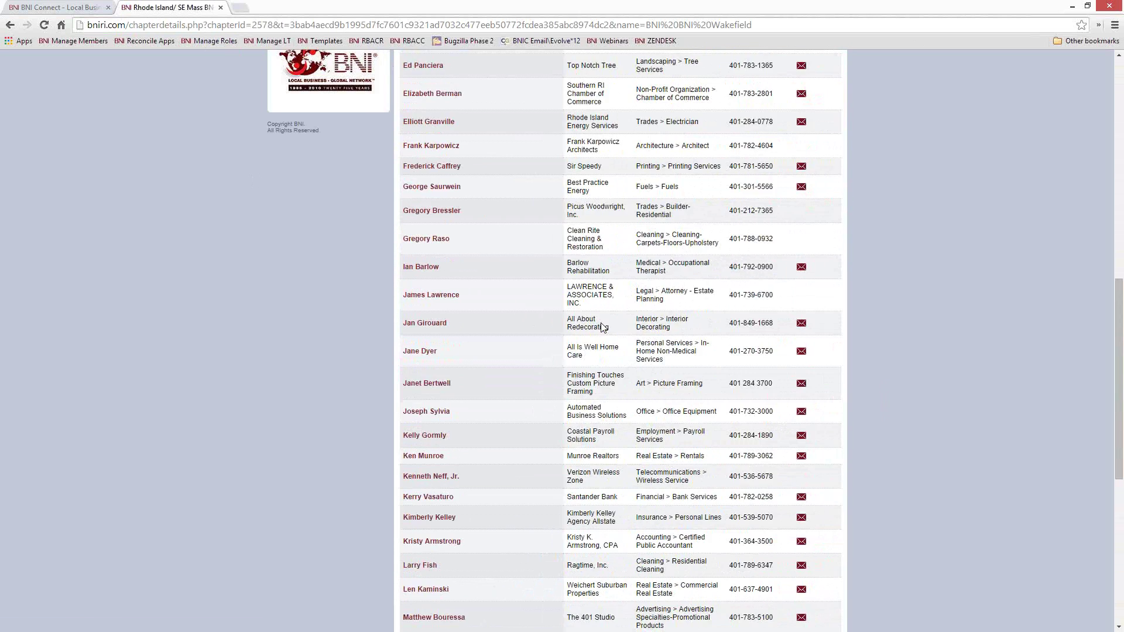
scroll(603, 326, up, 13)
key(ctrl+w)
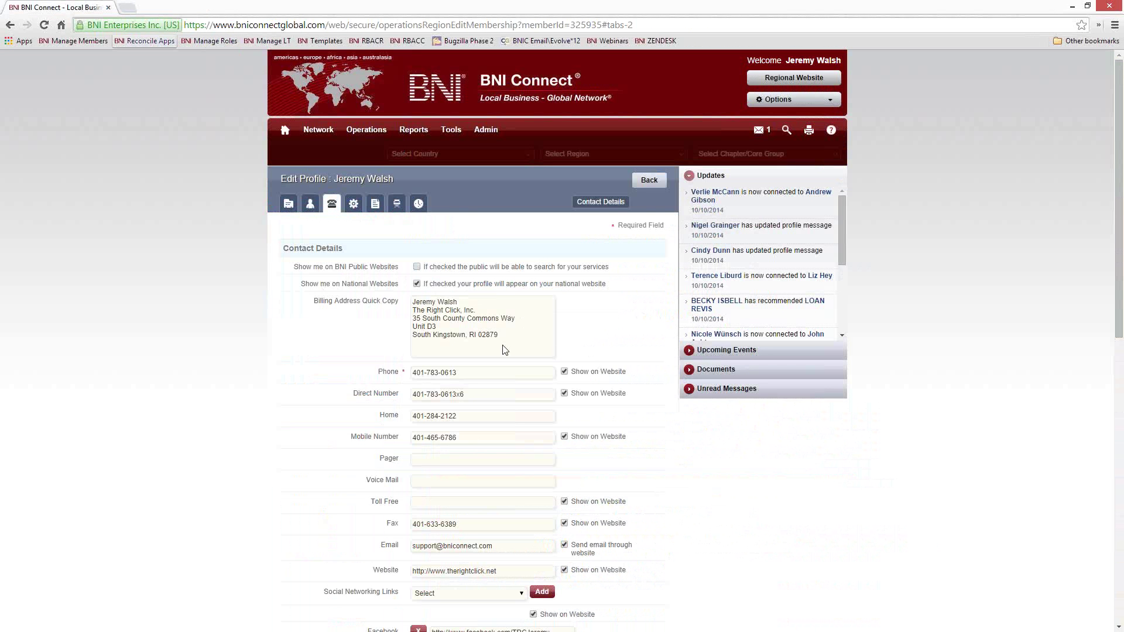
Step: Tick Show me on BNI Public Websites and review the surrounding contact fields
click(418, 268)
scroll(226, 425, down, 10)
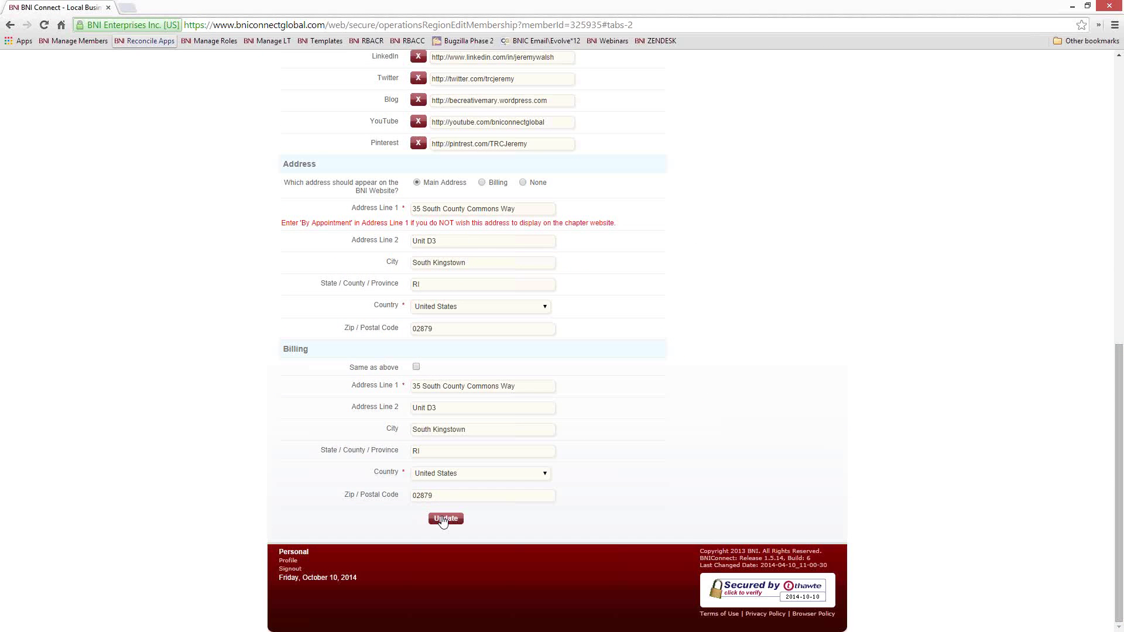
scroll(151, 366, up, 10)
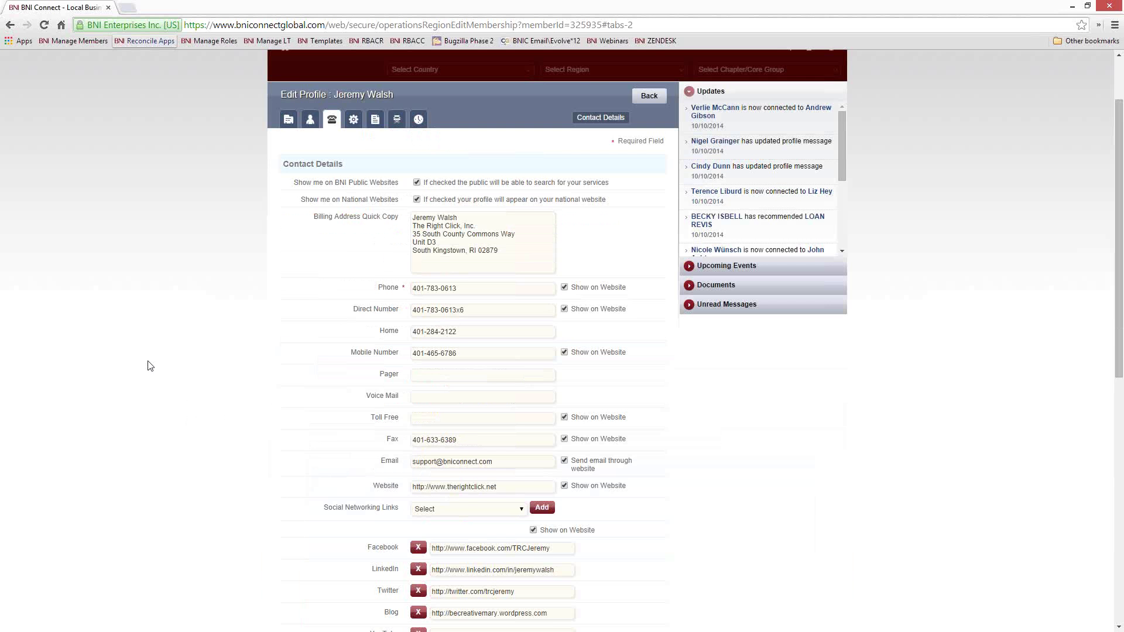
scroll(158, 399, up, 3)
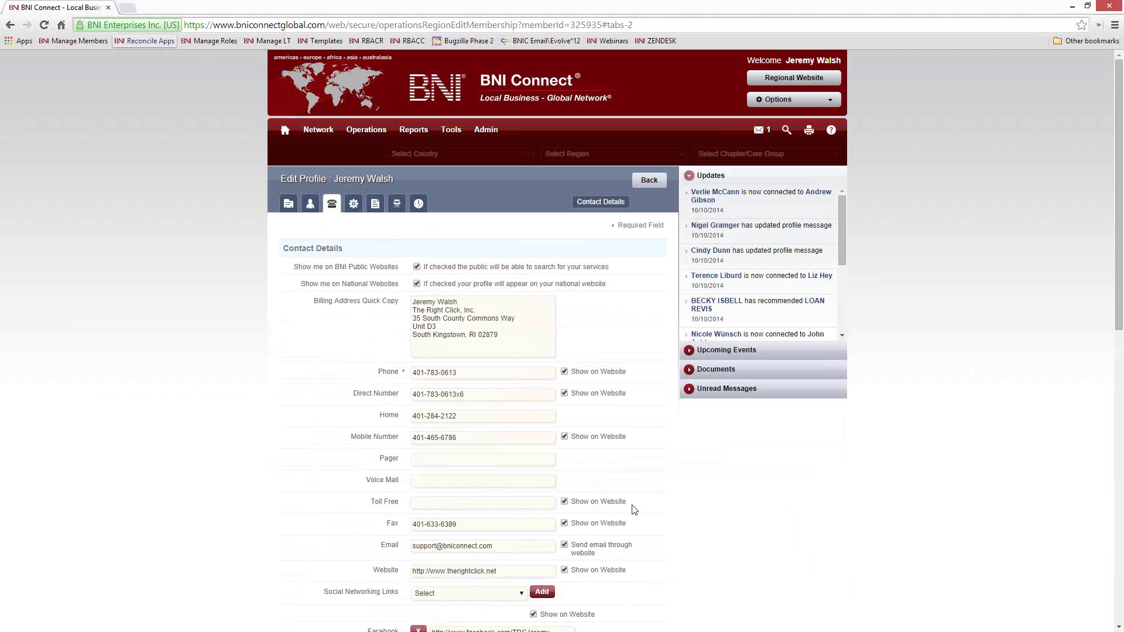
scroll(788, 512, down, 6)
scroll(702, 376, up, 3)
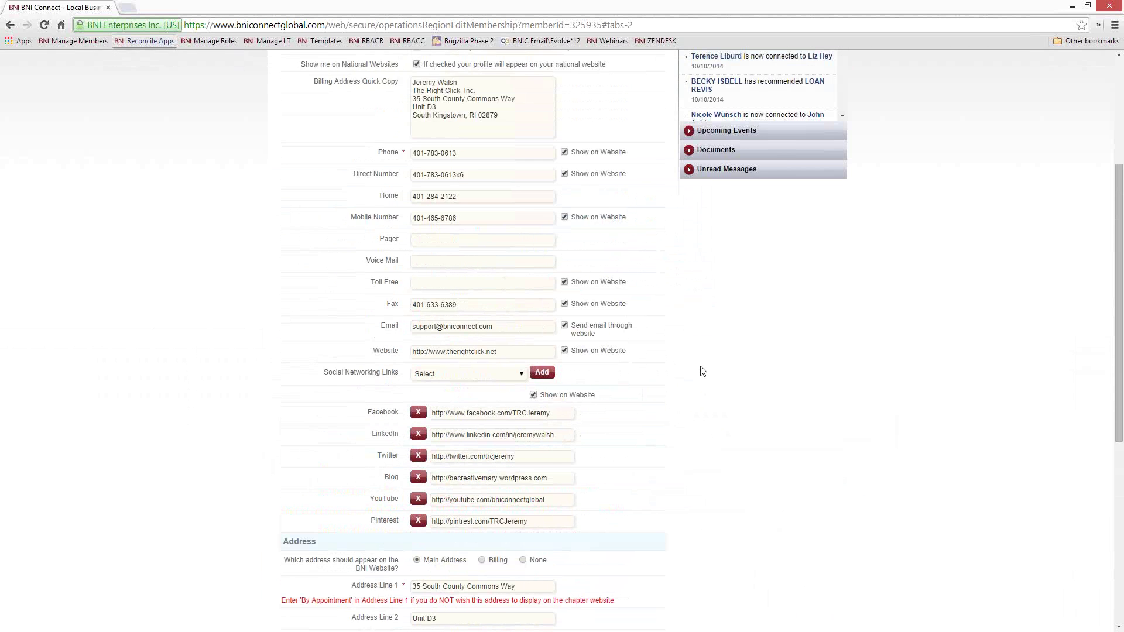
scroll(703, 372, up, 1)
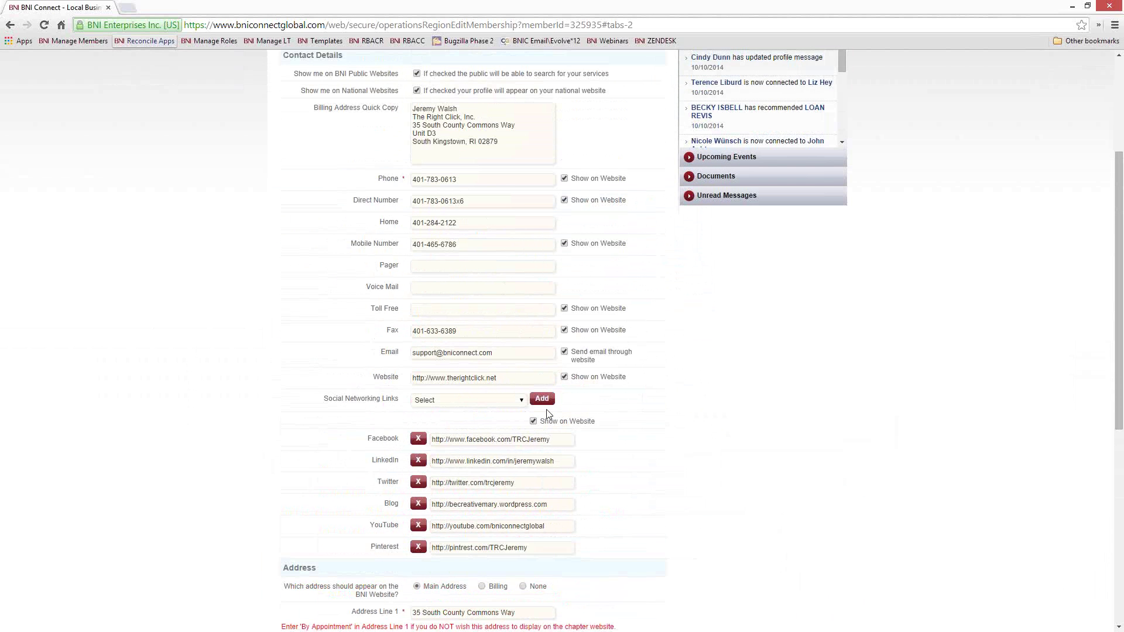
scroll(736, 491, up, 2)
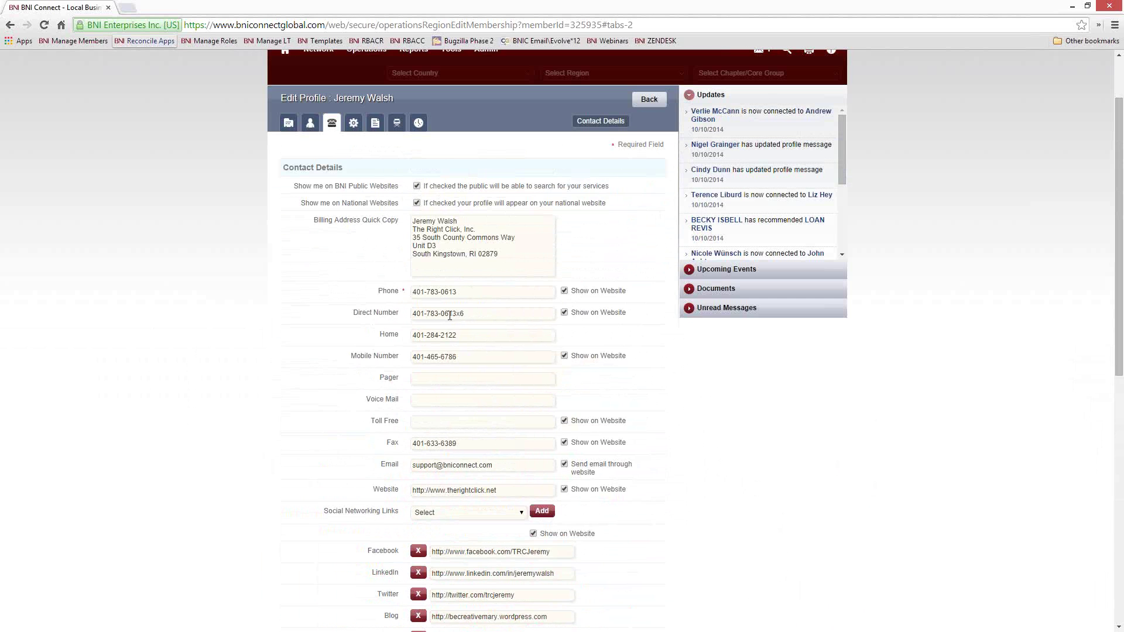
Step: Scroll through the phone, fax, website and address fields and save with Update
scroll(450, 315, down, 1)
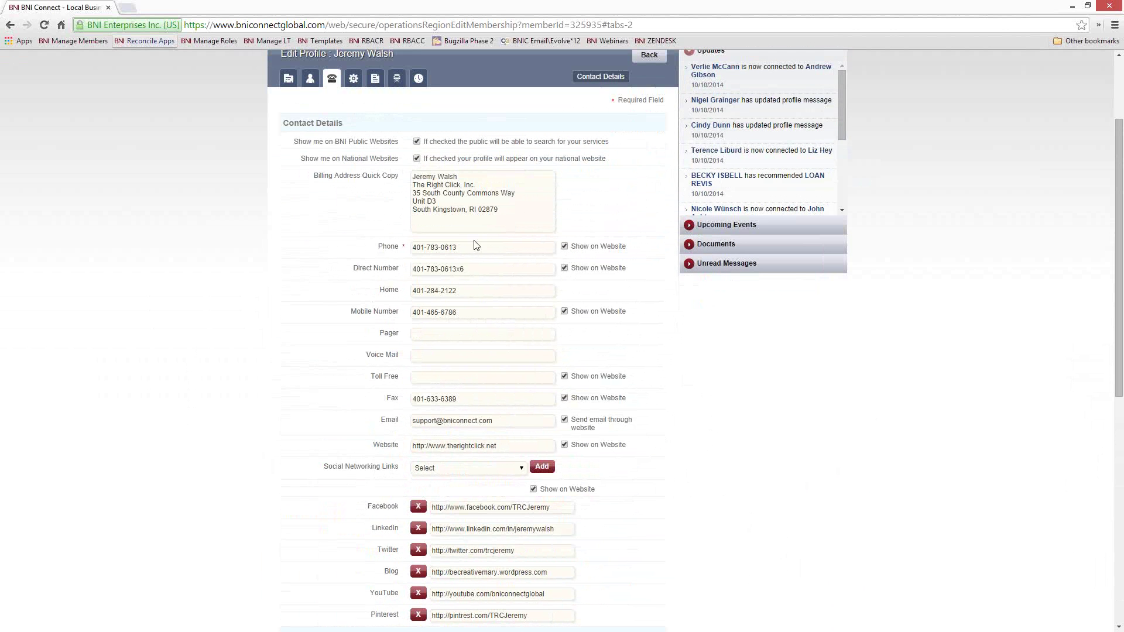
scroll(673, 424, down, 3)
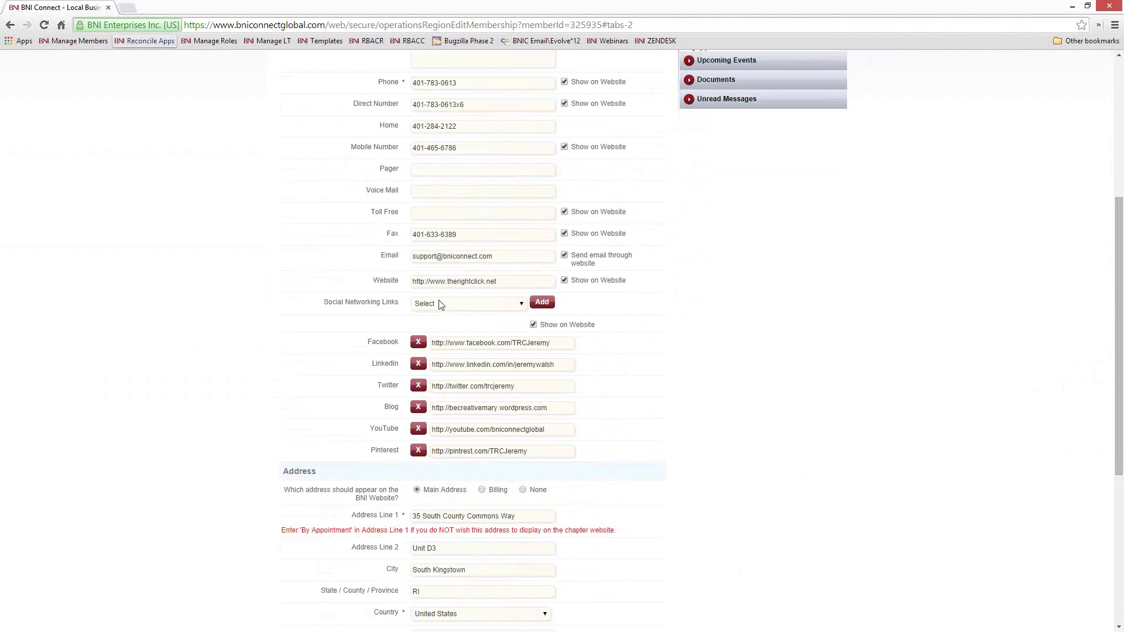
scroll(609, 424, down, 2)
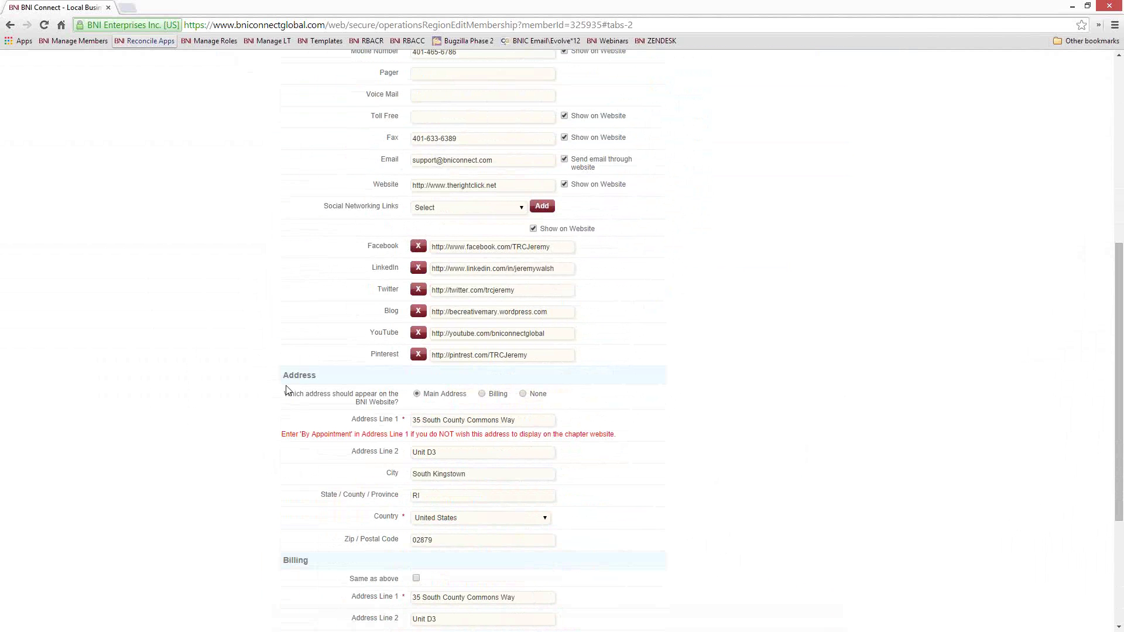
scroll(578, 427, down, 2)
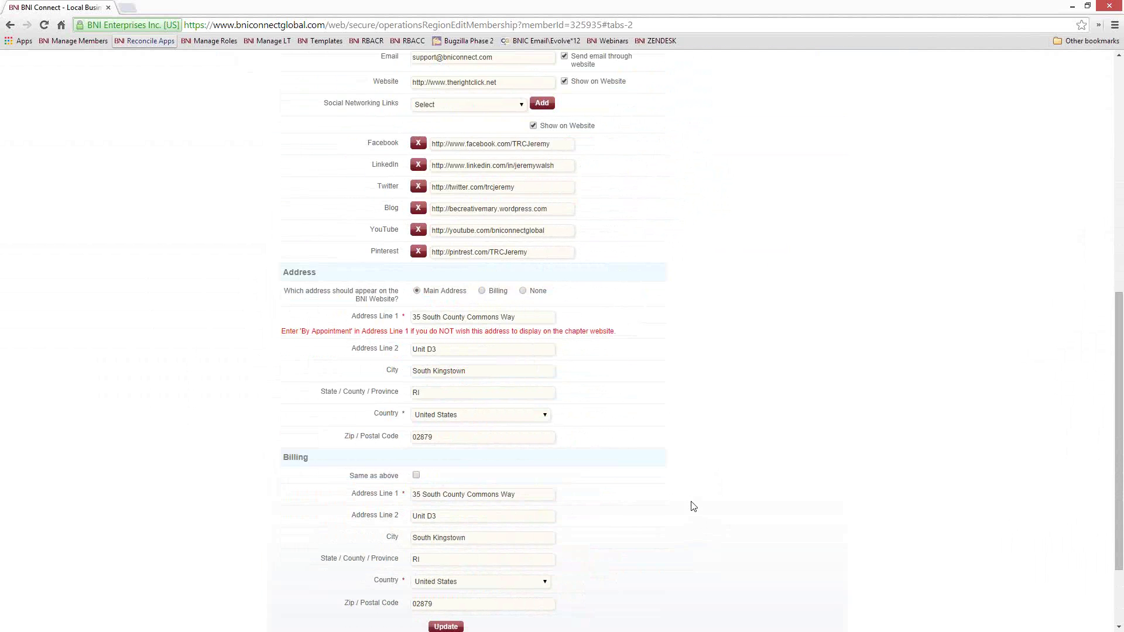
scroll(693, 506, down, 2)
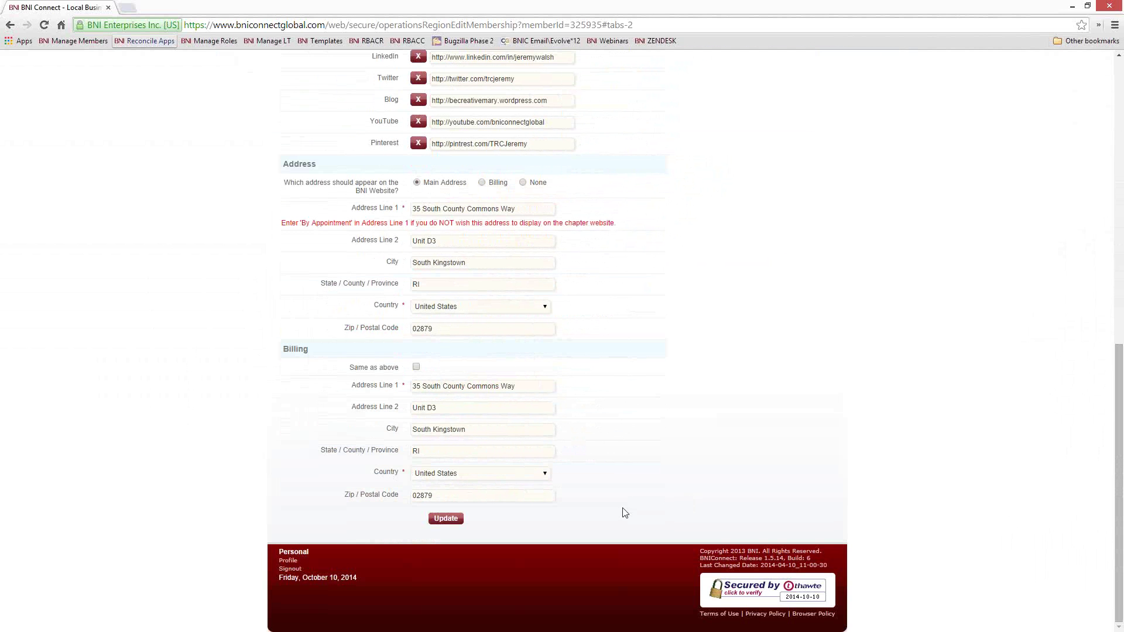
click(445, 519)
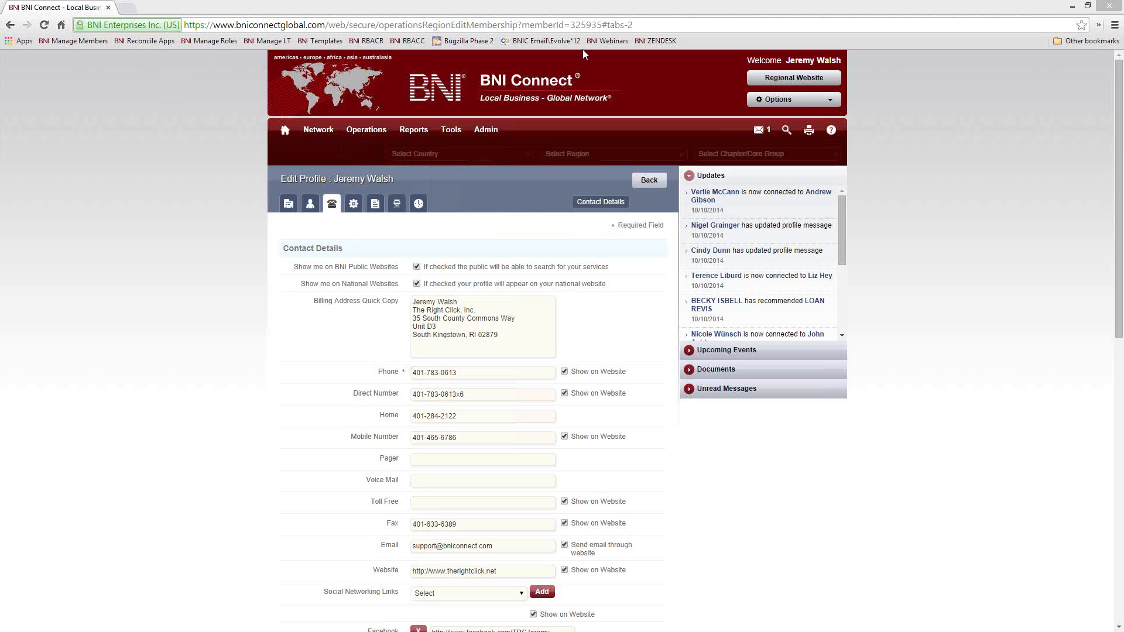
Step: Open bniri.com from the Regional Website button, then start a new blank browser tab
click(790, 78)
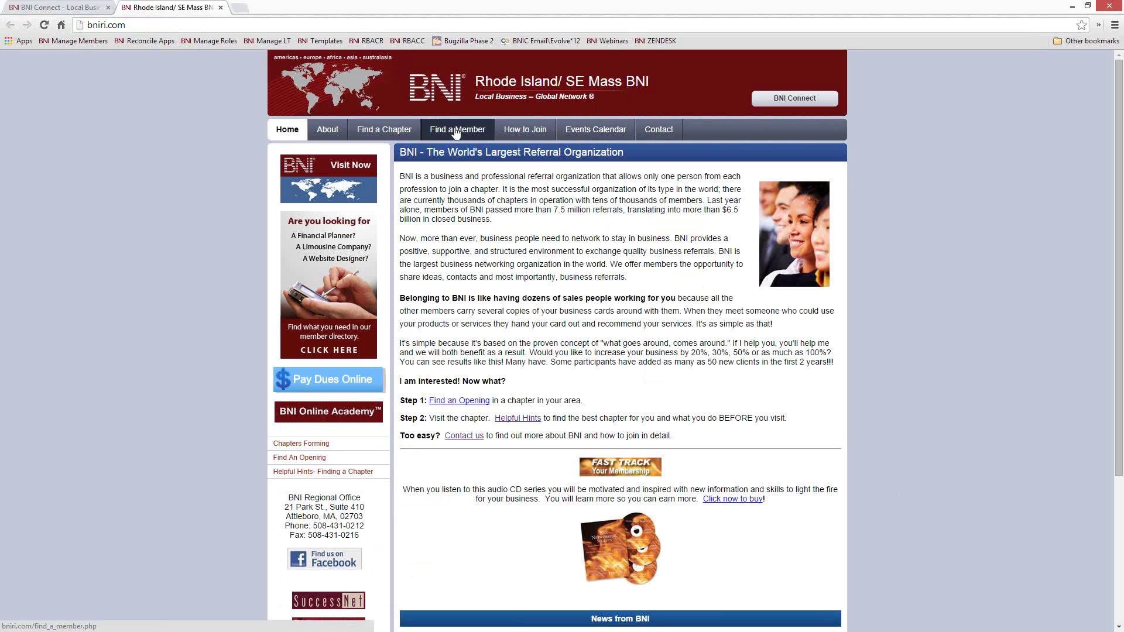
click(241, 11)
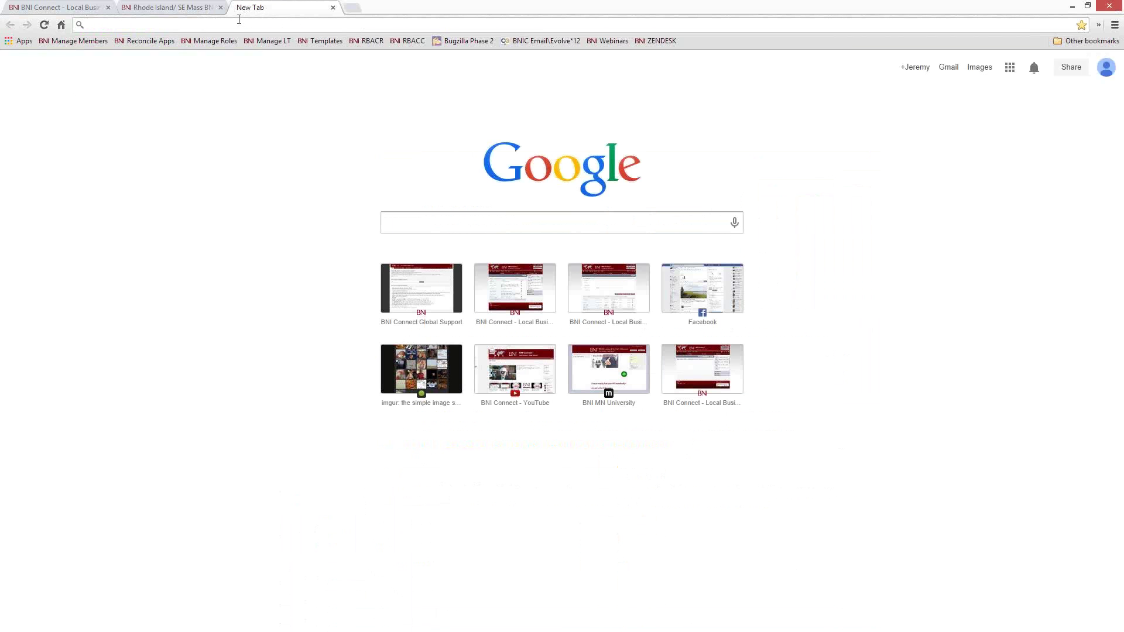
Step: Load the BNI America national site, bniamerica.com, from the address bar suggestions
text(americanexpress.com)
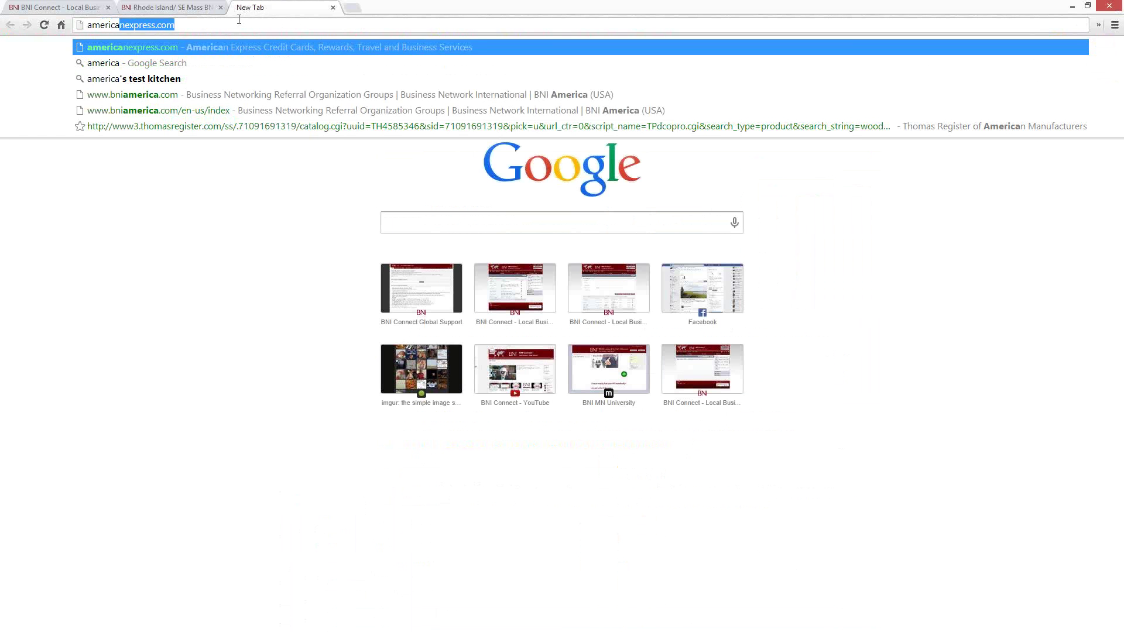
key(Down)
key(Down)
key(Down)
key(Down)
key(Return)
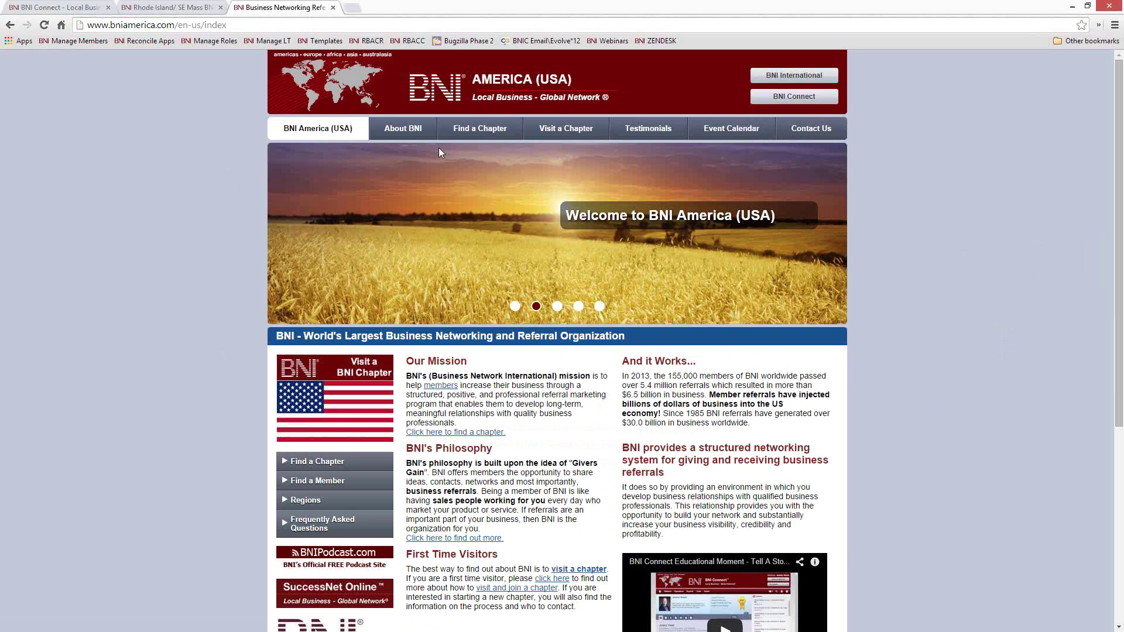
Step: Compare the Rhode Island/SE Mass regional site with BNI America, then return to BNI Connect
click(165, 8)
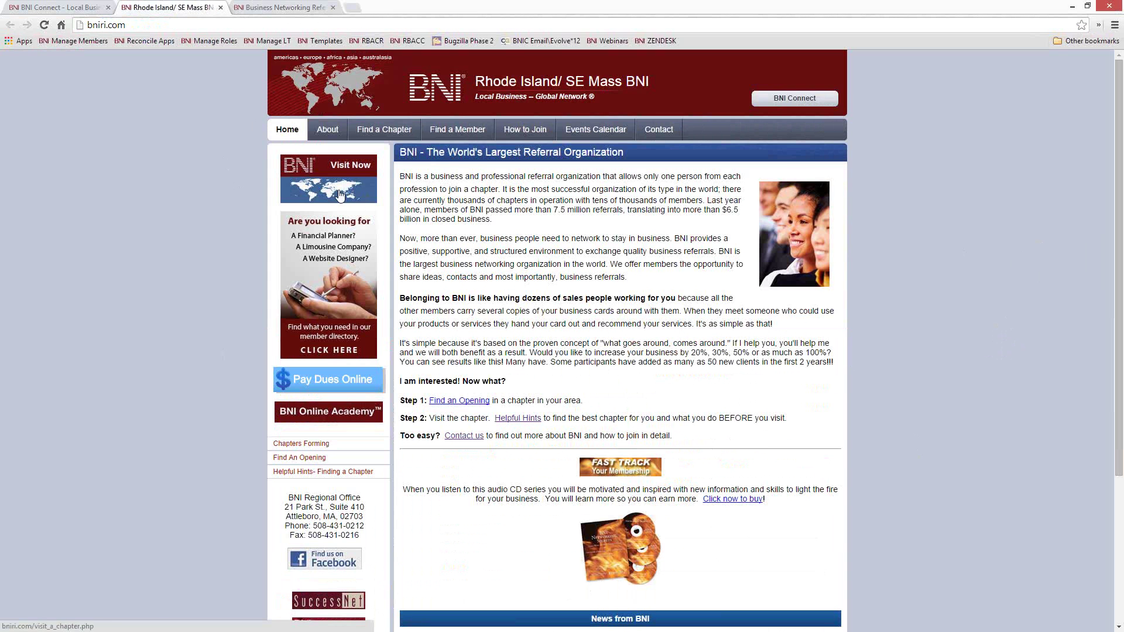
click(266, 10)
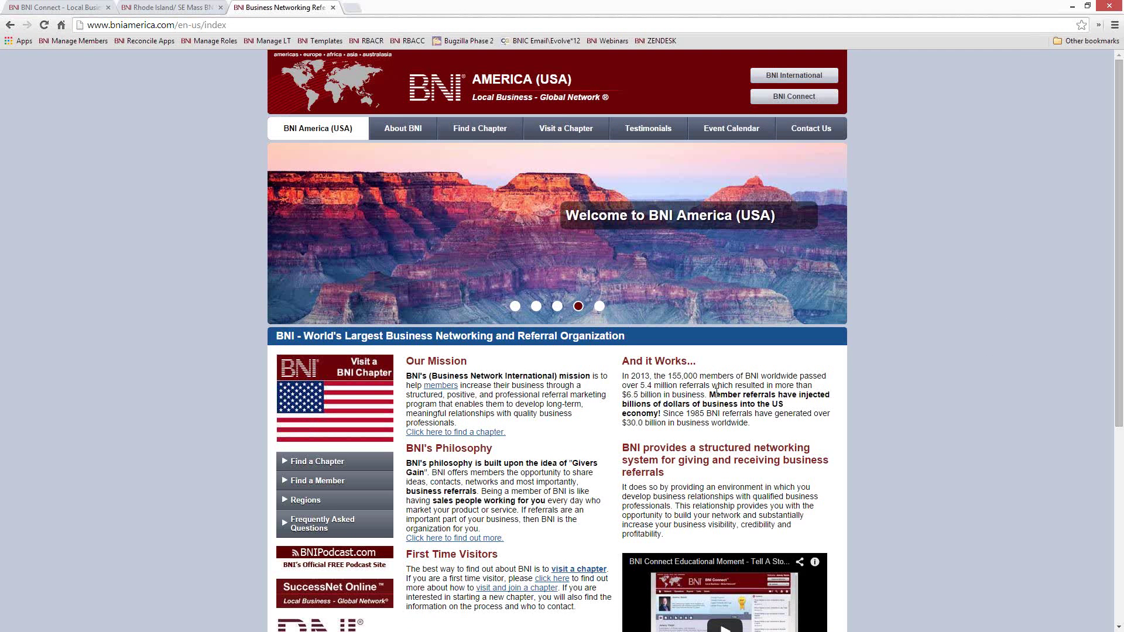
click(52, 7)
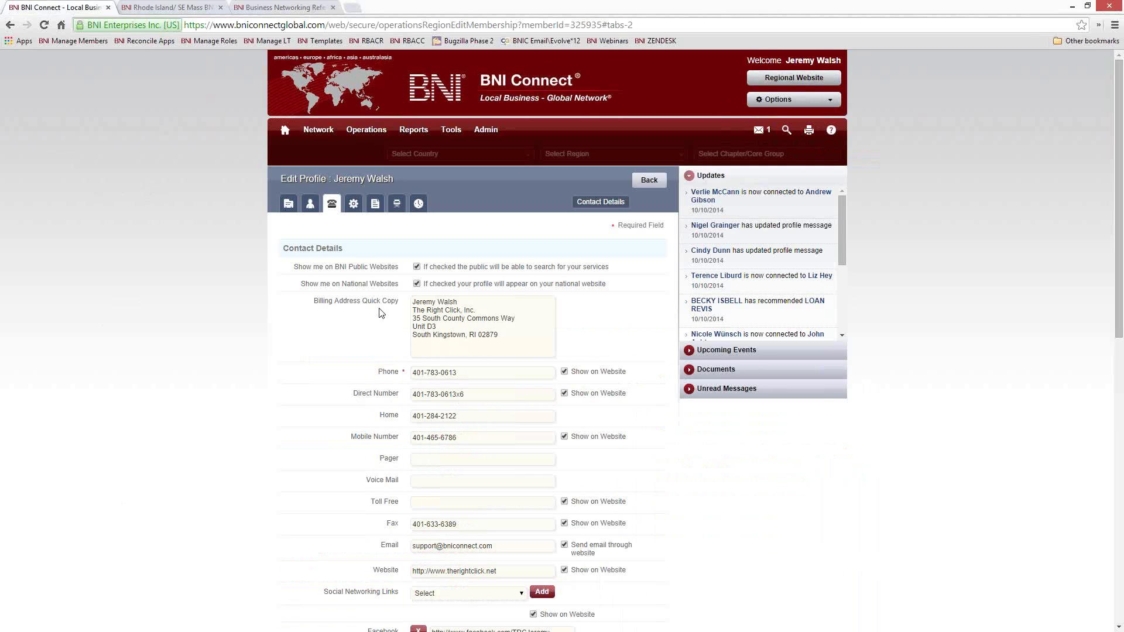
Step: Select the entire Billing Address Quick Copy text and copy it to the clipboard
drag(523, 341, 408, 301)
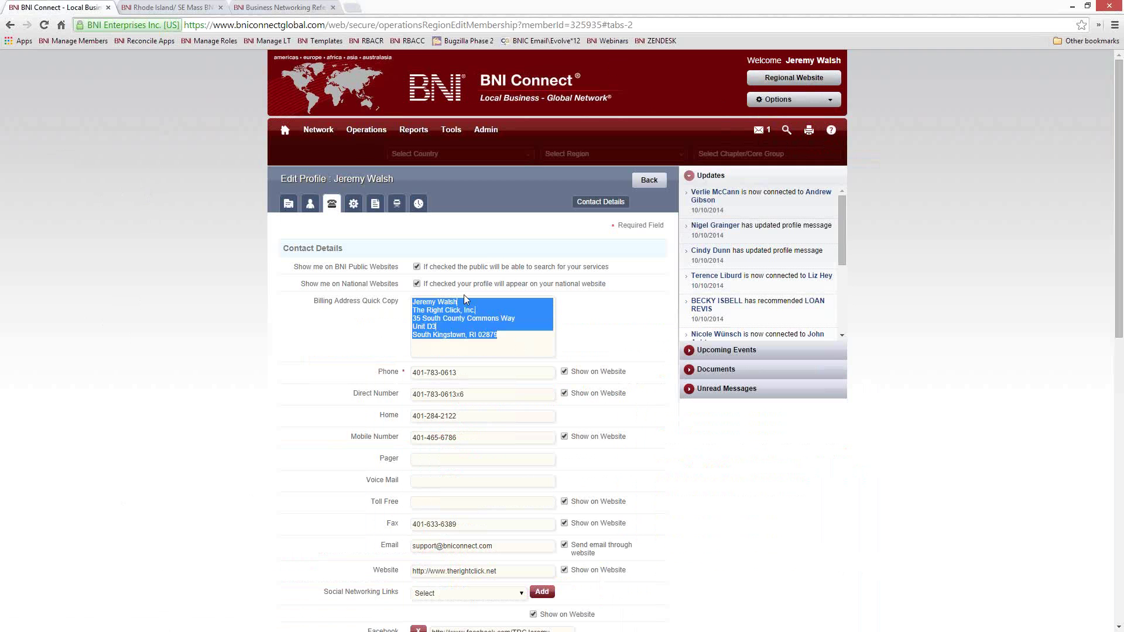
click(343, 310)
drag(318, 304, 400, 308)
click(491, 344)
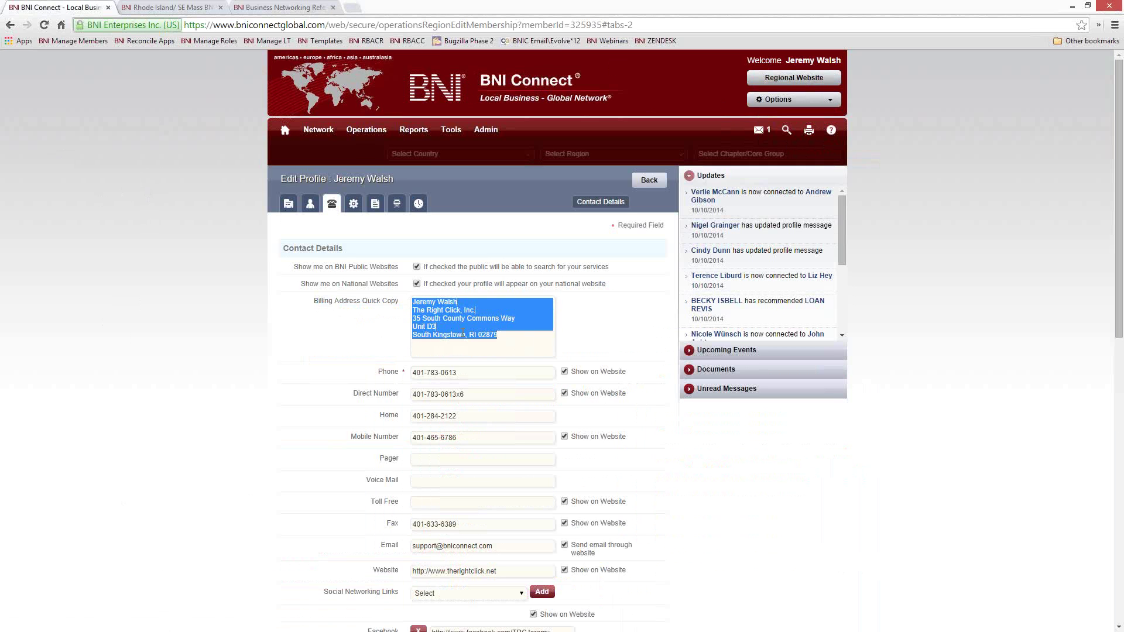
click(513, 337)
drag(513, 335, 412, 301)
click(509, 335)
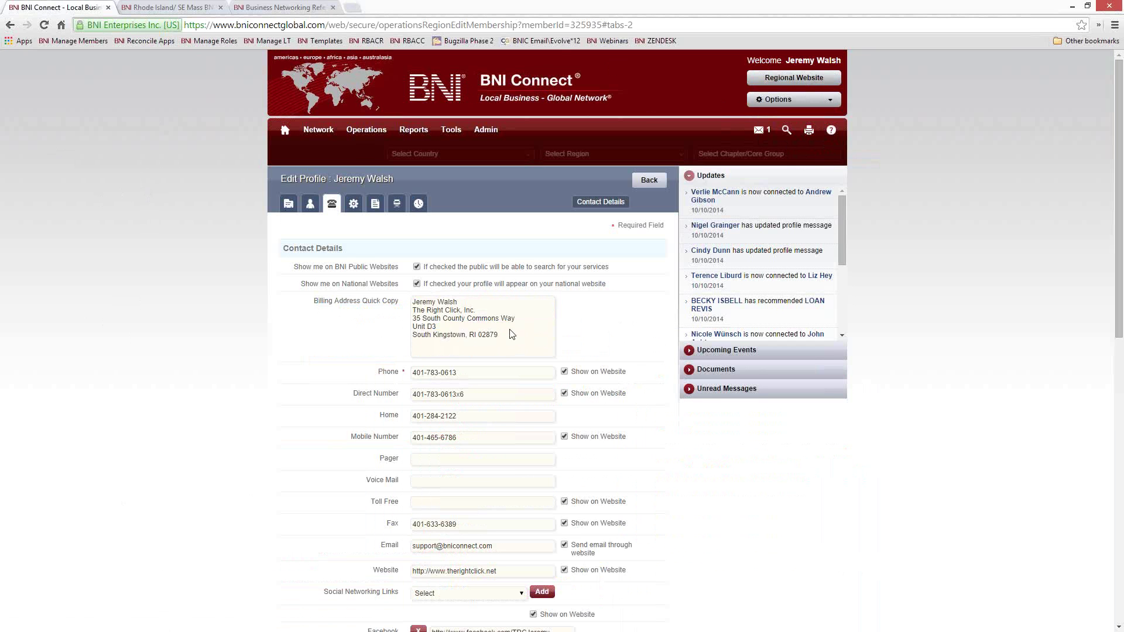
right_click(464, 317)
click(511, 372)
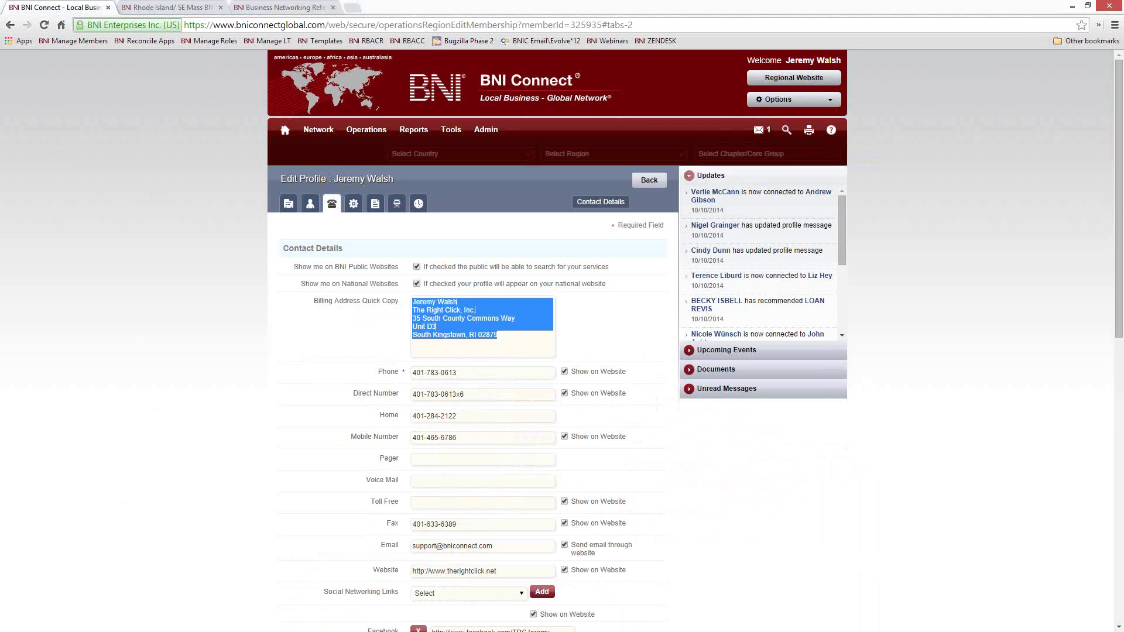
scroll(119, 372, down, 10)
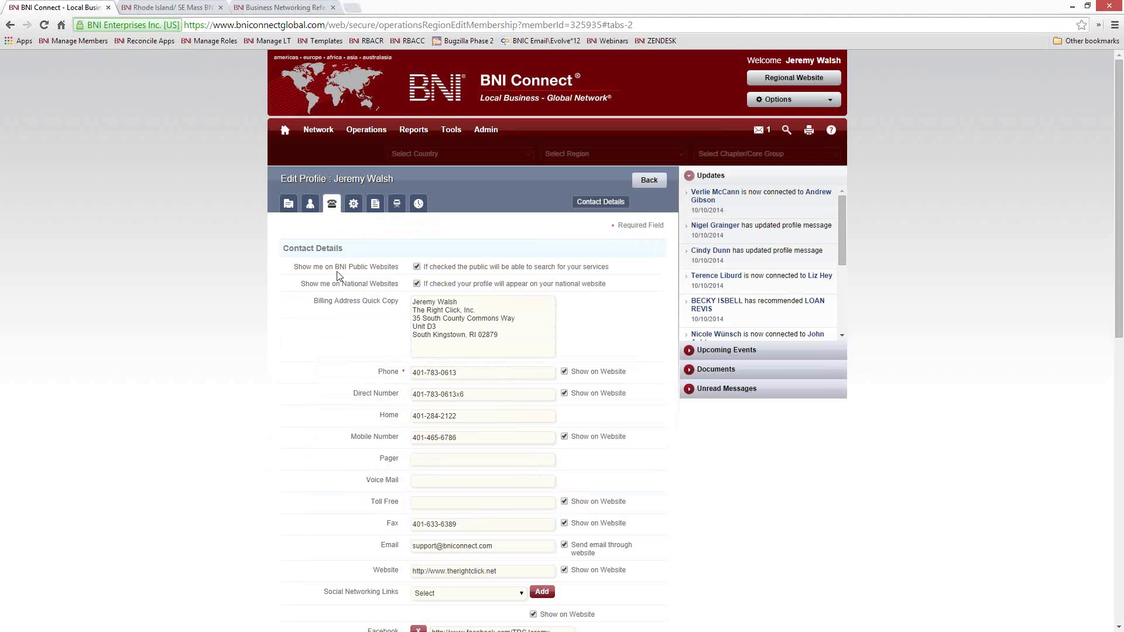
click(353, 204)
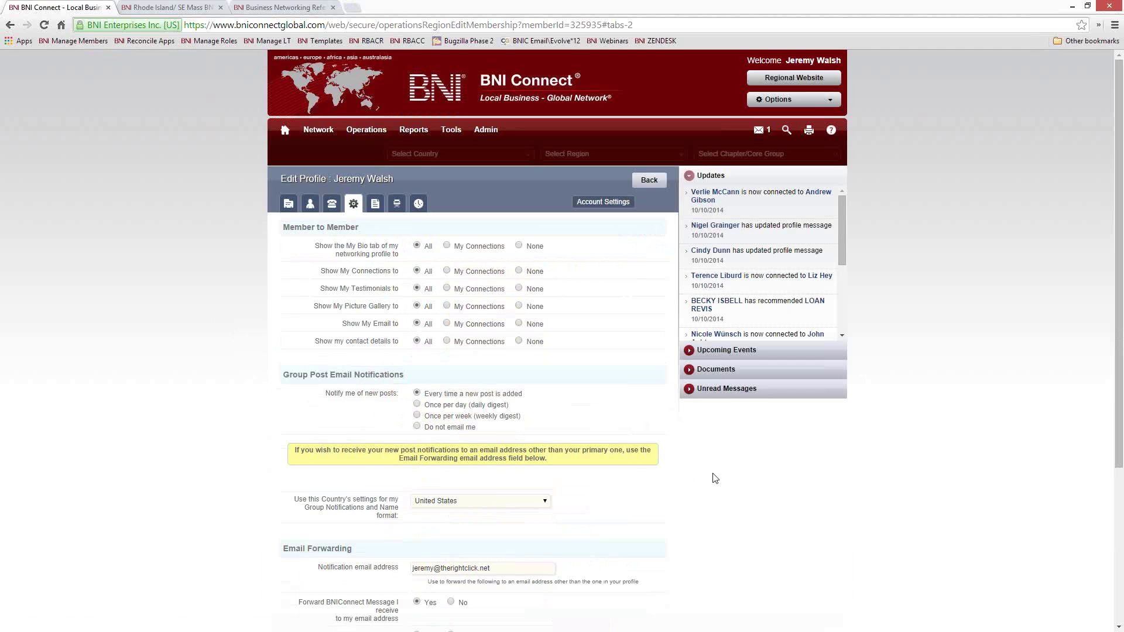
scroll(712, 477, down, 2)
scroll(709, 469, up, 2)
click(332, 205)
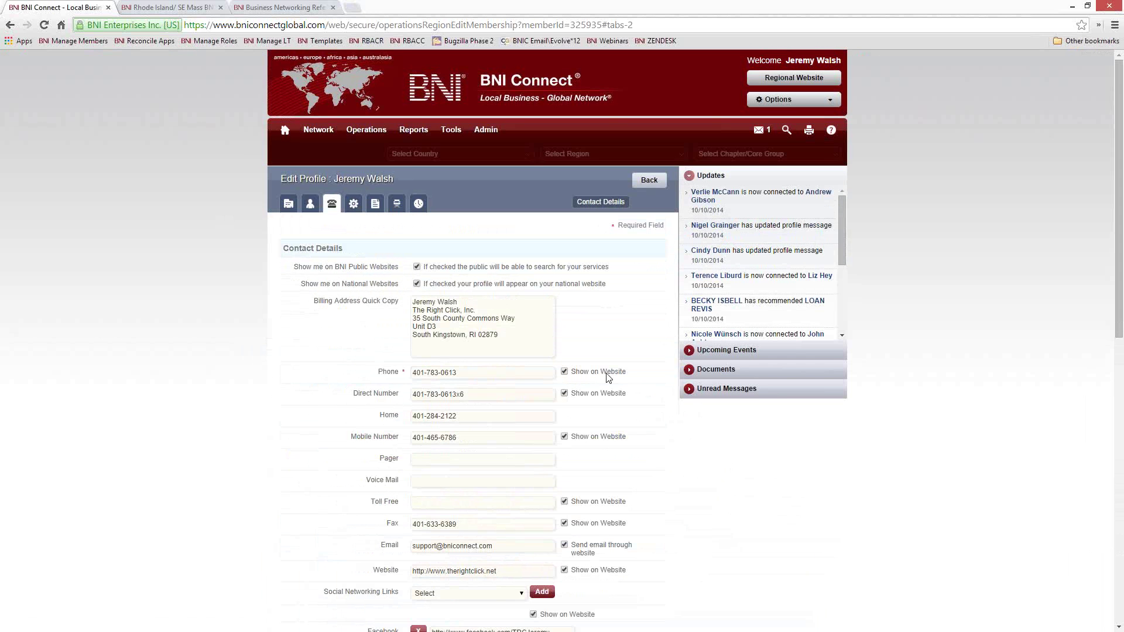
scroll(608, 314, down, 2)
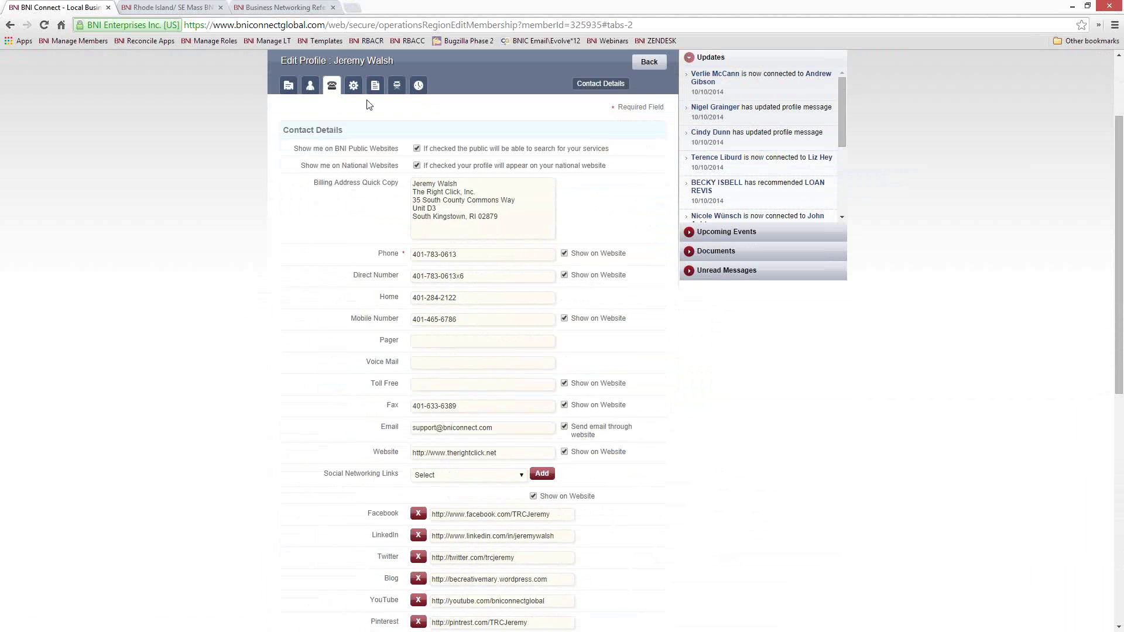
click(354, 86)
scroll(493, 254, up, 2)
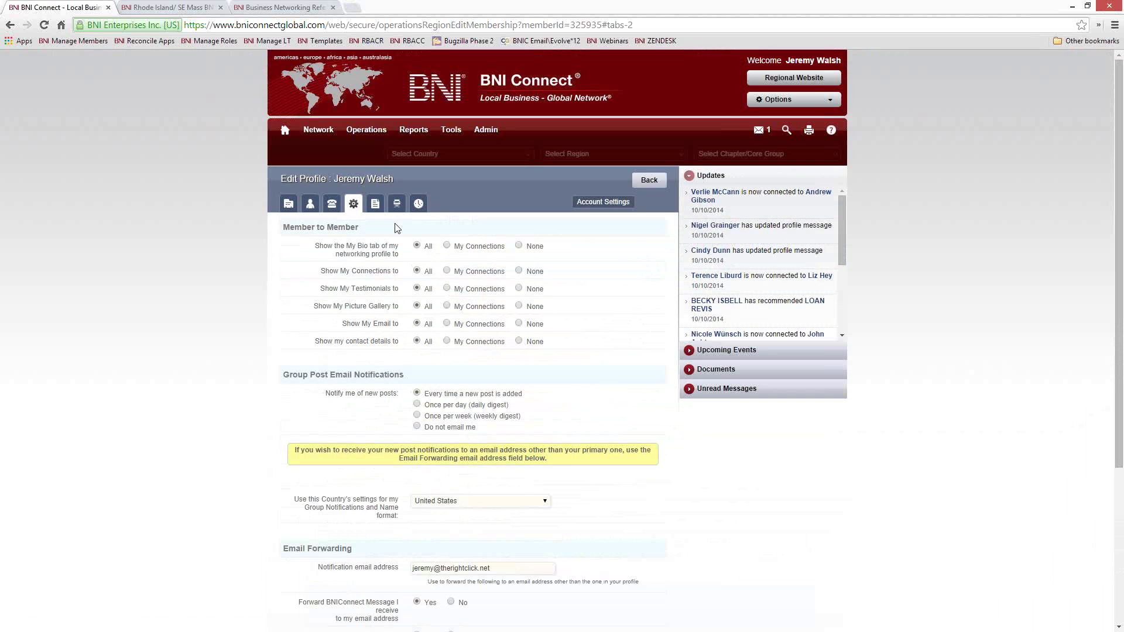
drag(360, 228, 281, 234)
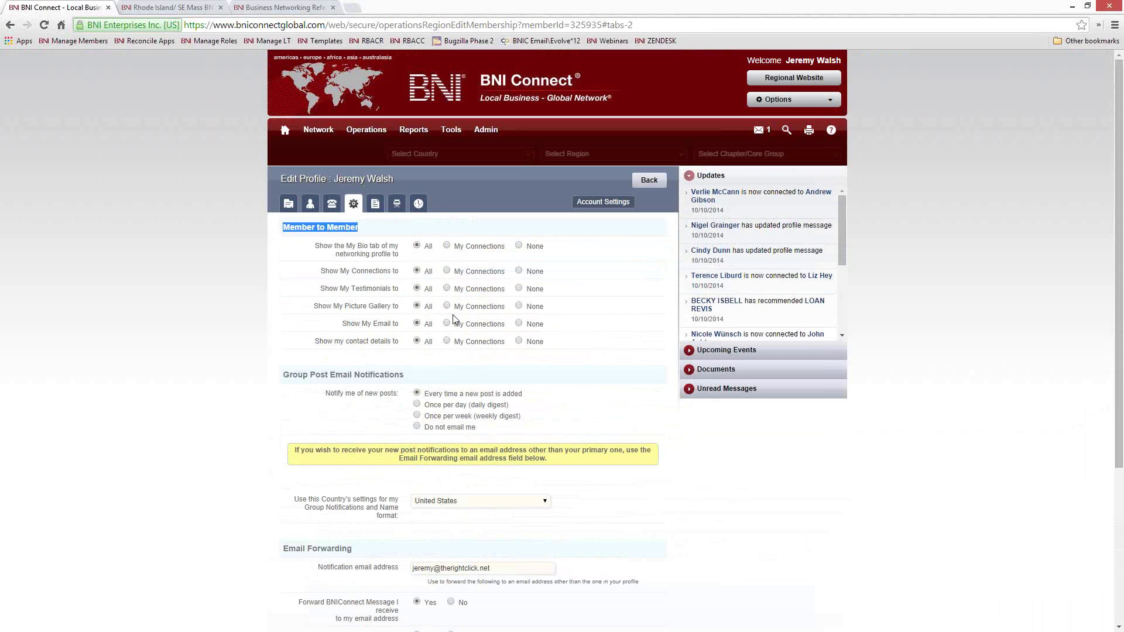
right_click(451, 343)
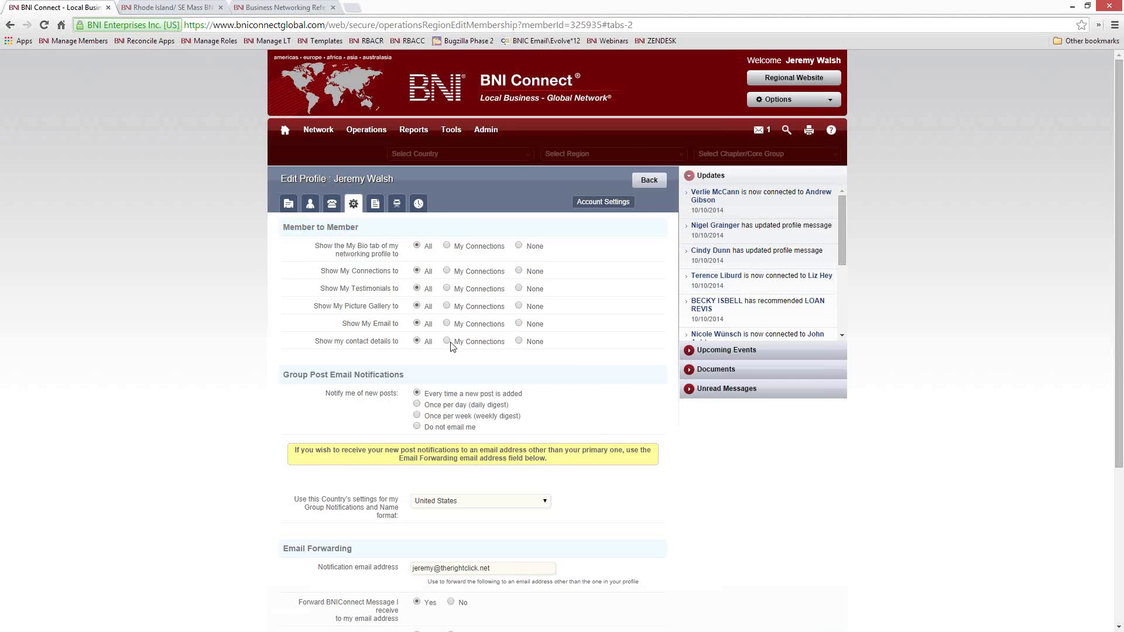
click(519, 246)
click(518, 246)
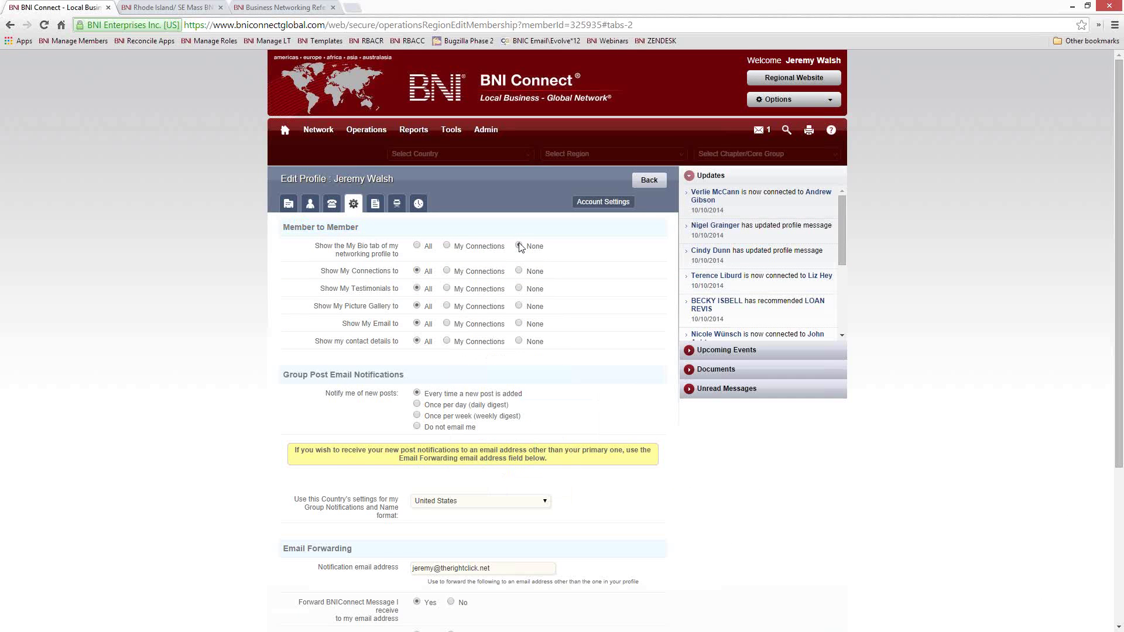
click(417, 246)
scroll(680, 522, down, 3)
scroll(681, 523, down, 2)
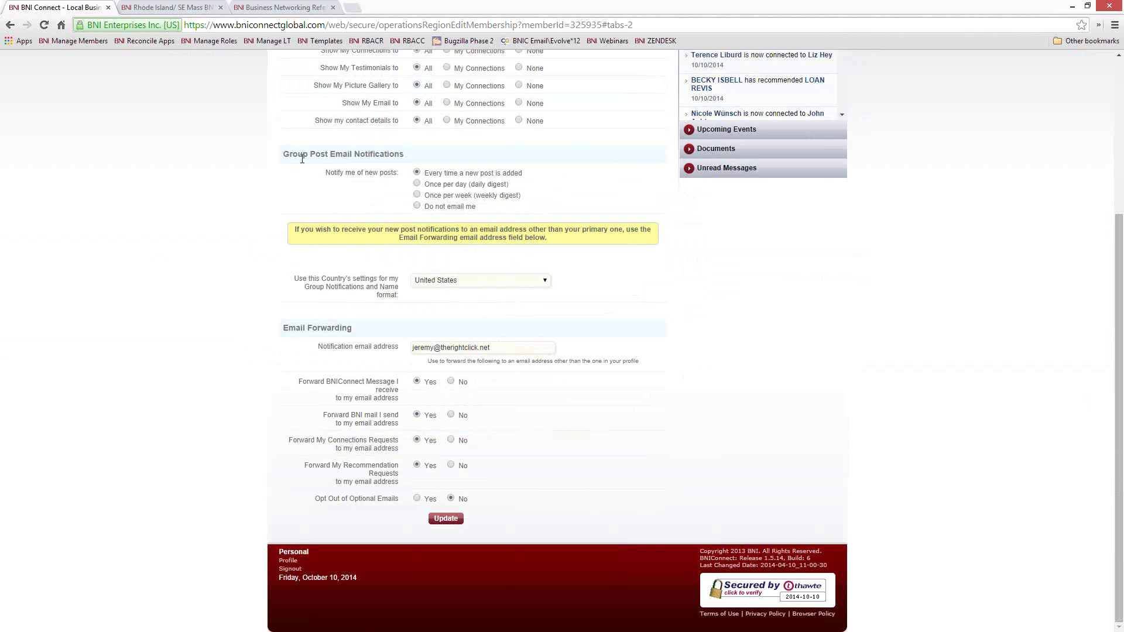
Step: Review the Group Post Email Notifications settings, then switch to the profile's Bio section
drag(285, 151, 411, 154)
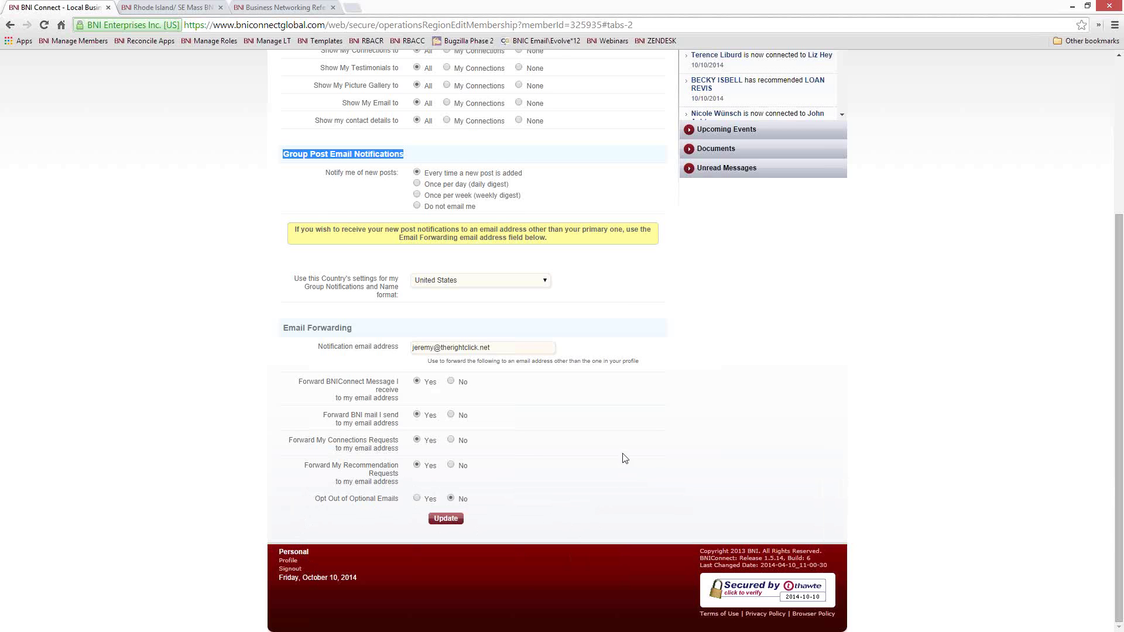
scroll(647, 492, up, 4)
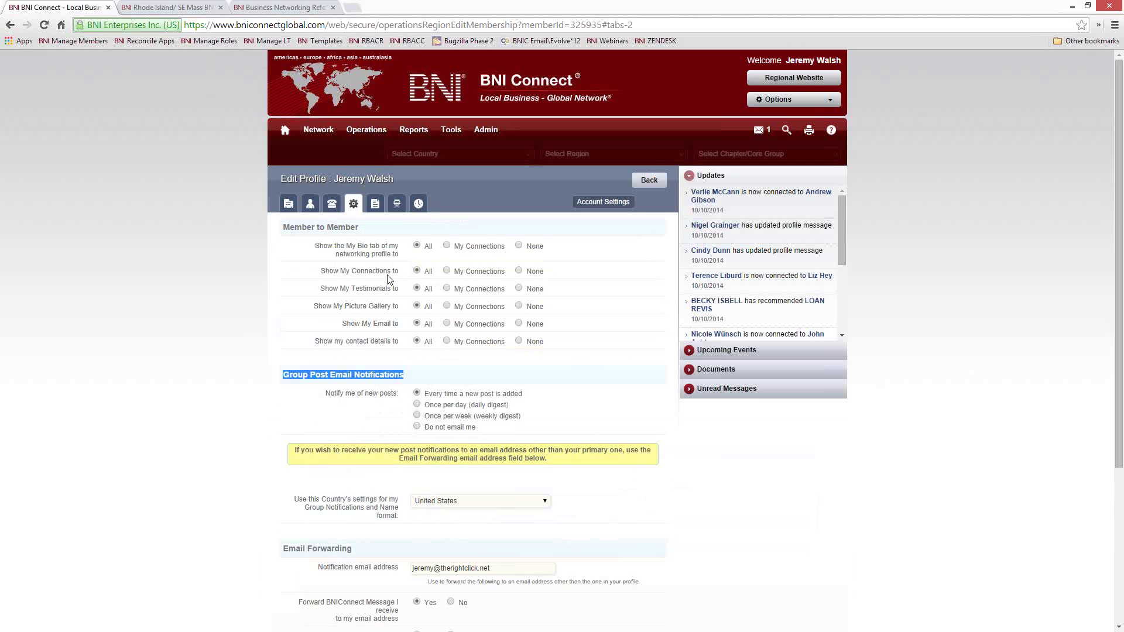
scroll(672, 560, down, 4)
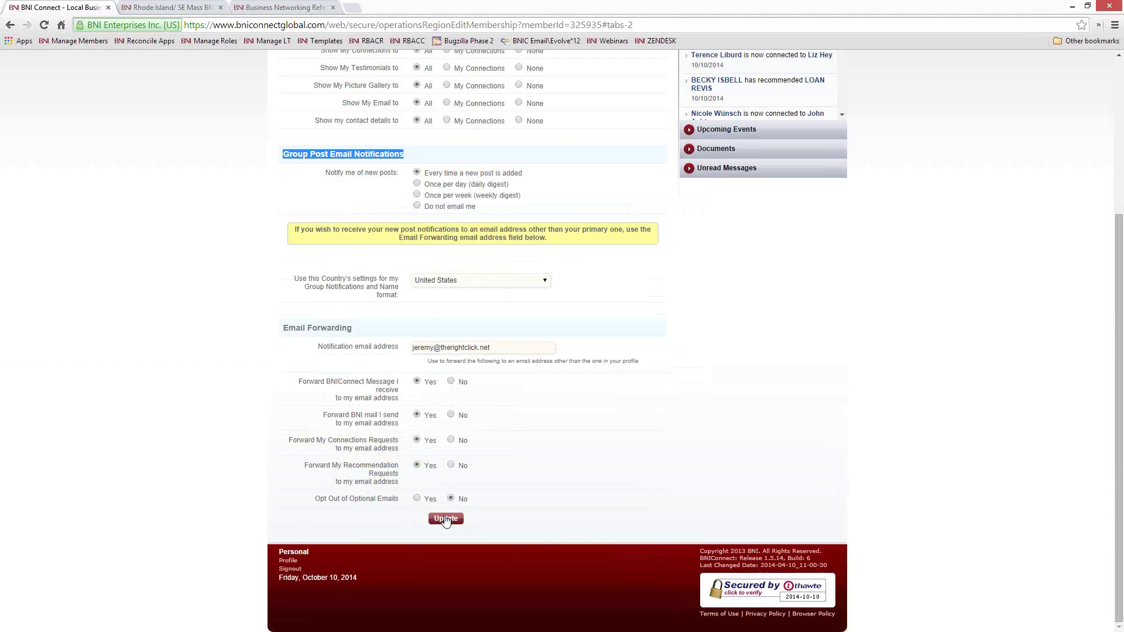
scroll(584, 487, up, 4)
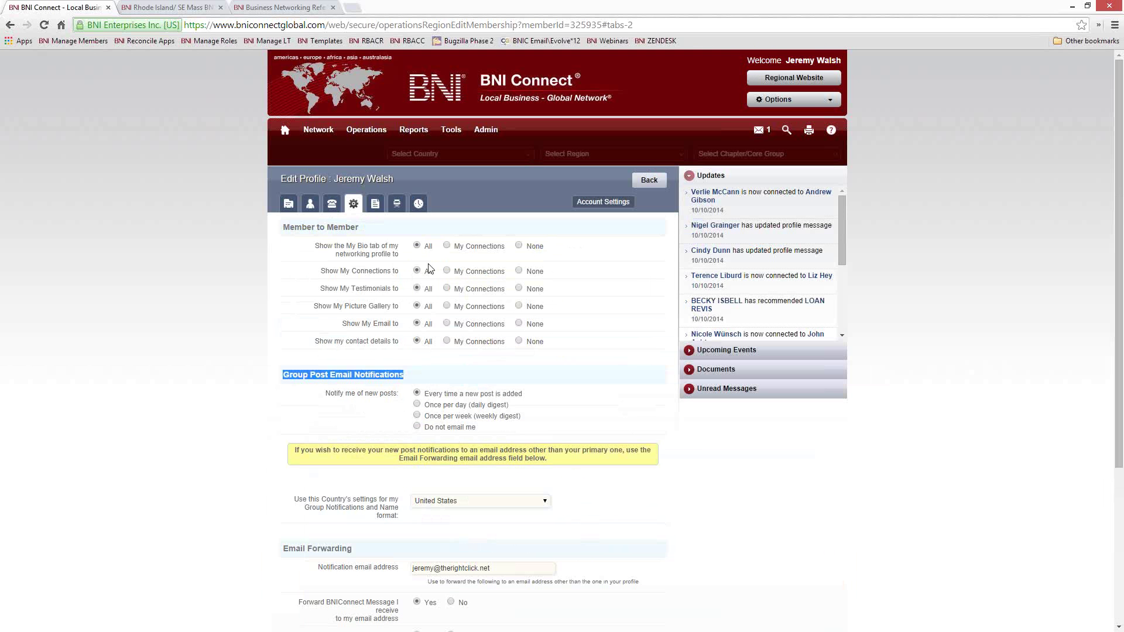
click(376, 204)
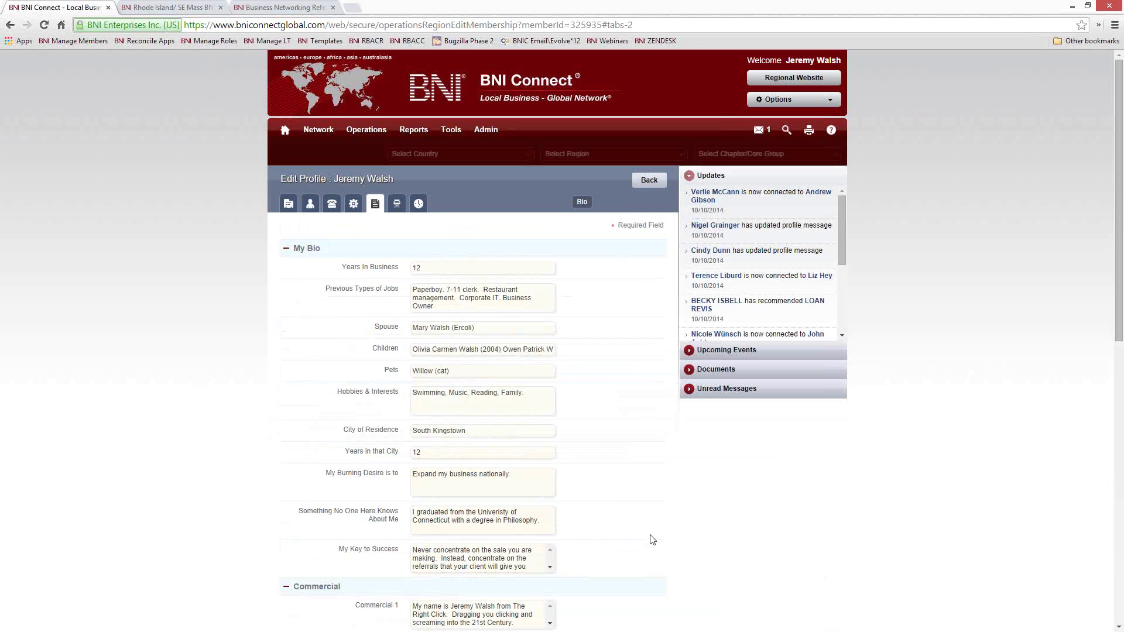
scroll(644, 545, down, 9)
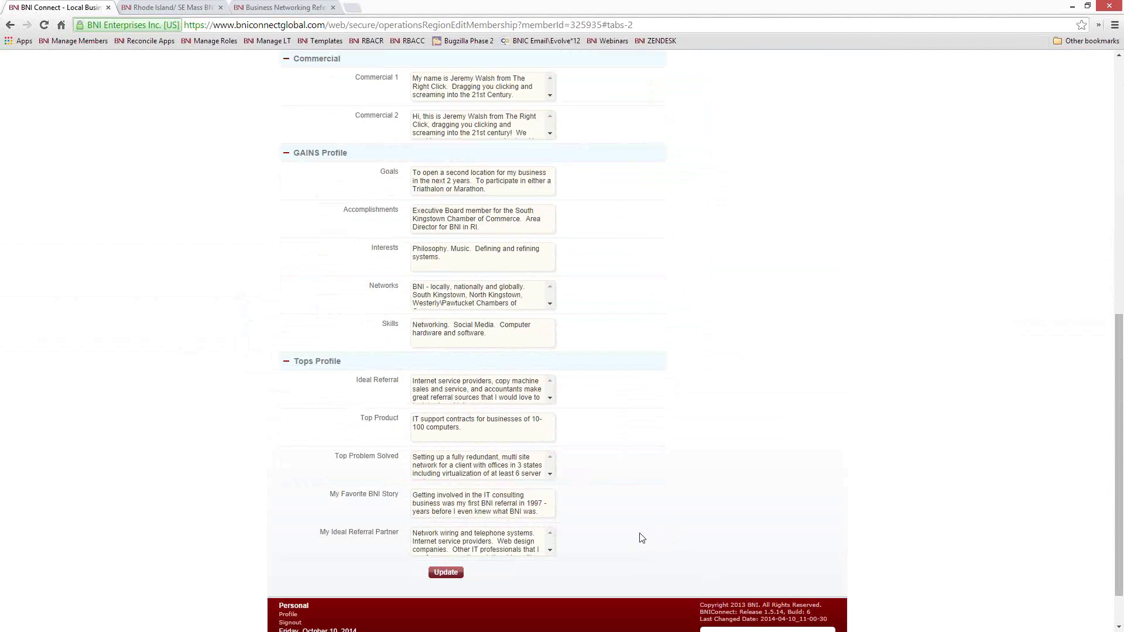
scroll(642, 535, up, 9)
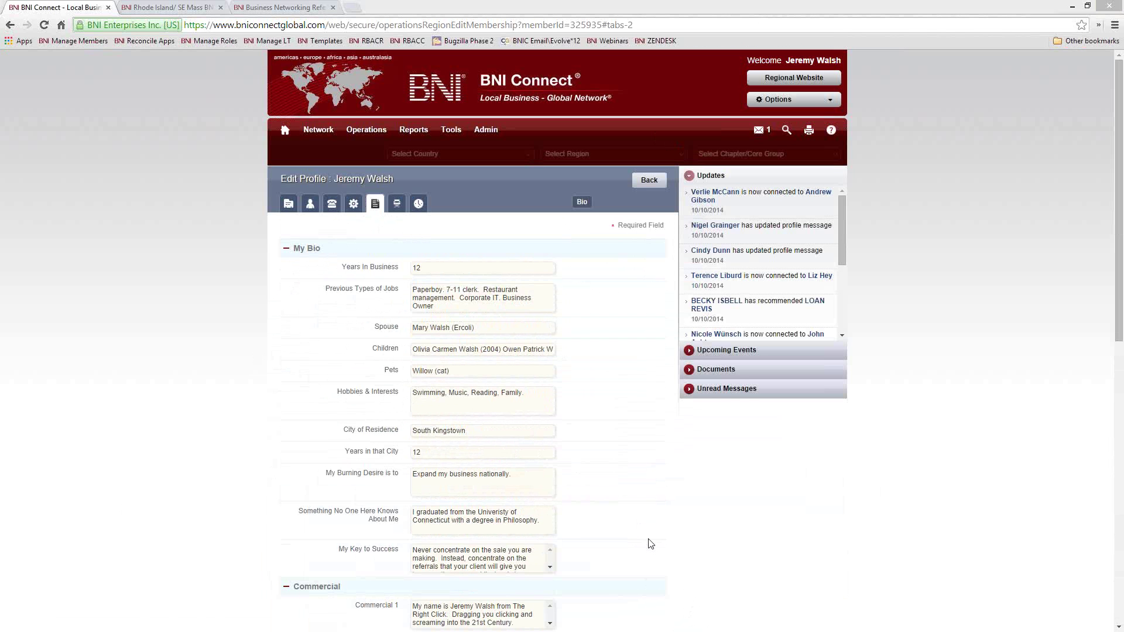
scroll(648, 545, down, 7)
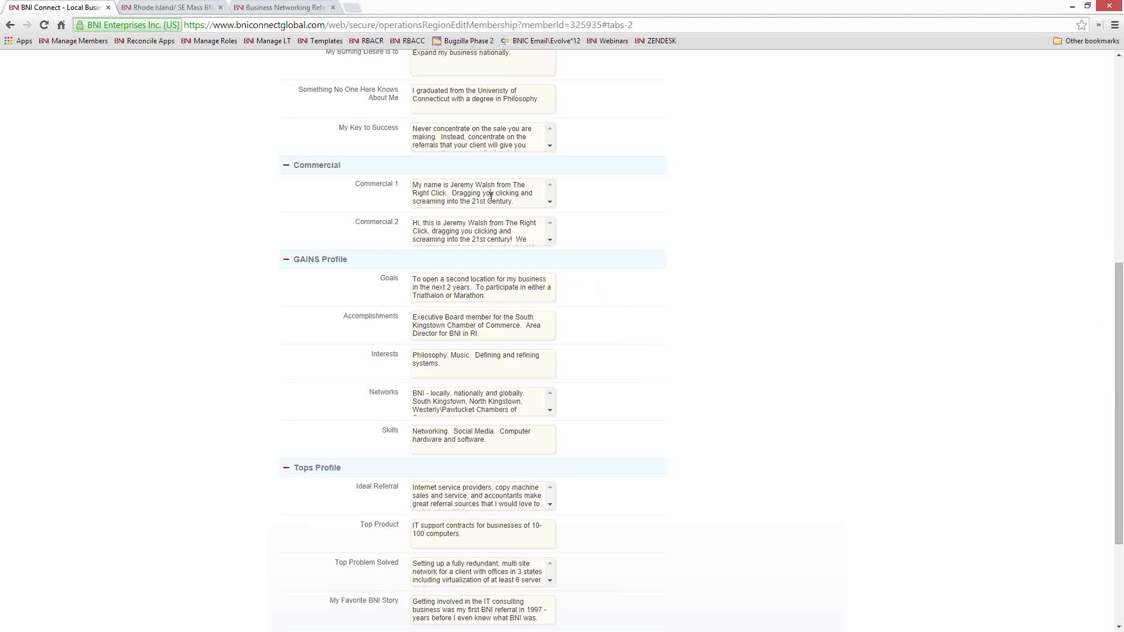
Step: Inspect the Commercial 1 field and Tops Profile heading, then switch to the Director Profile section
click(491, 194)
scroll(761, 313, down, 3)
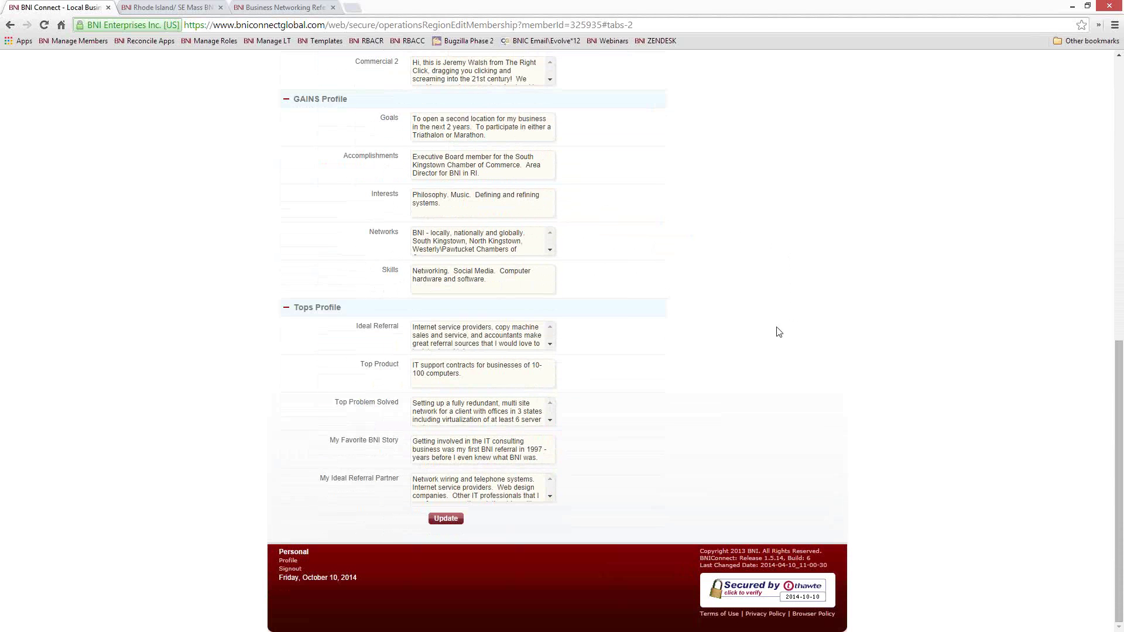
drag(348, 313, 297, 317)
click(381, 368)
drag(349, 312, 295, 309)
drag(343, 307, 297, 309)
scroll(597, 397, up, 10)
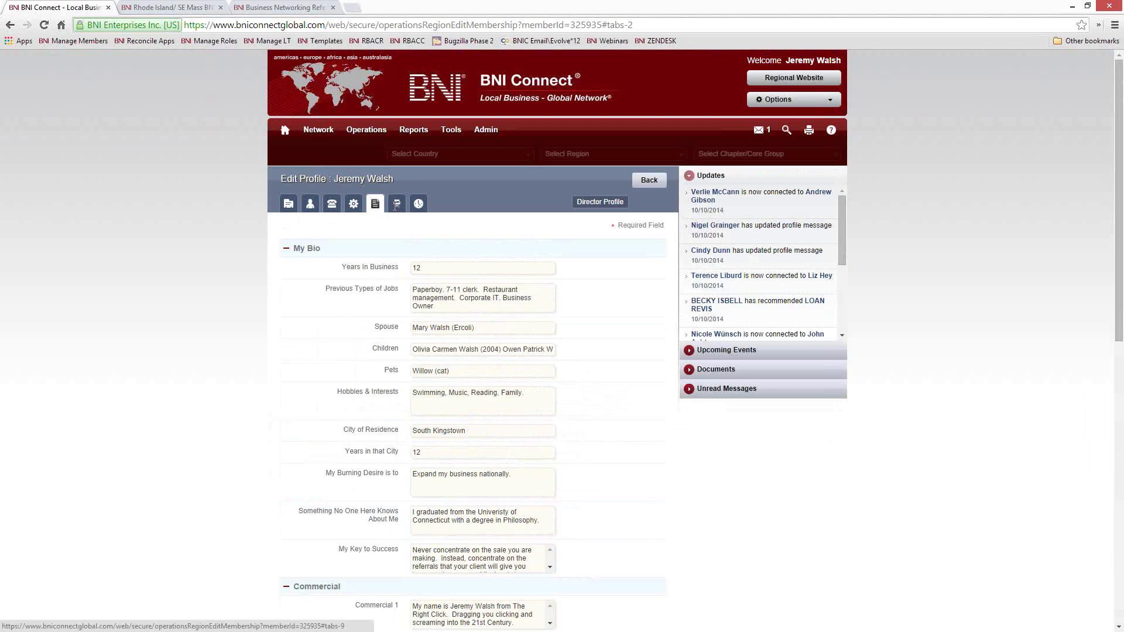
click(397, 204)
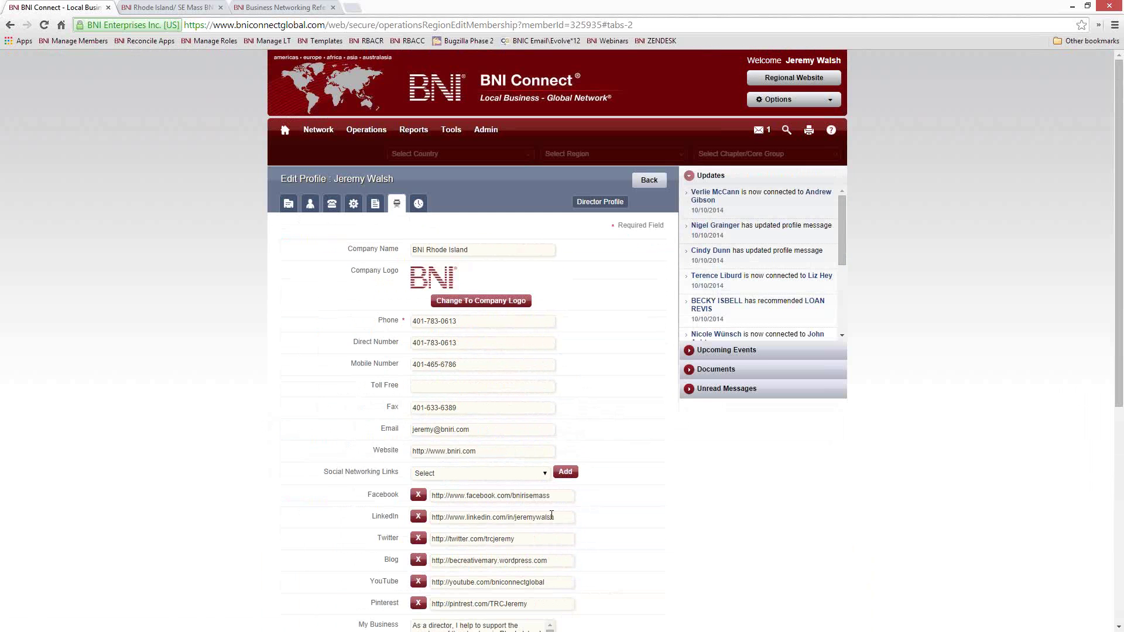
Step: Scroll through the Director Profile section to review its contents
scroll(701, 591, down, 10)
scroll(701, 591, up, 10)
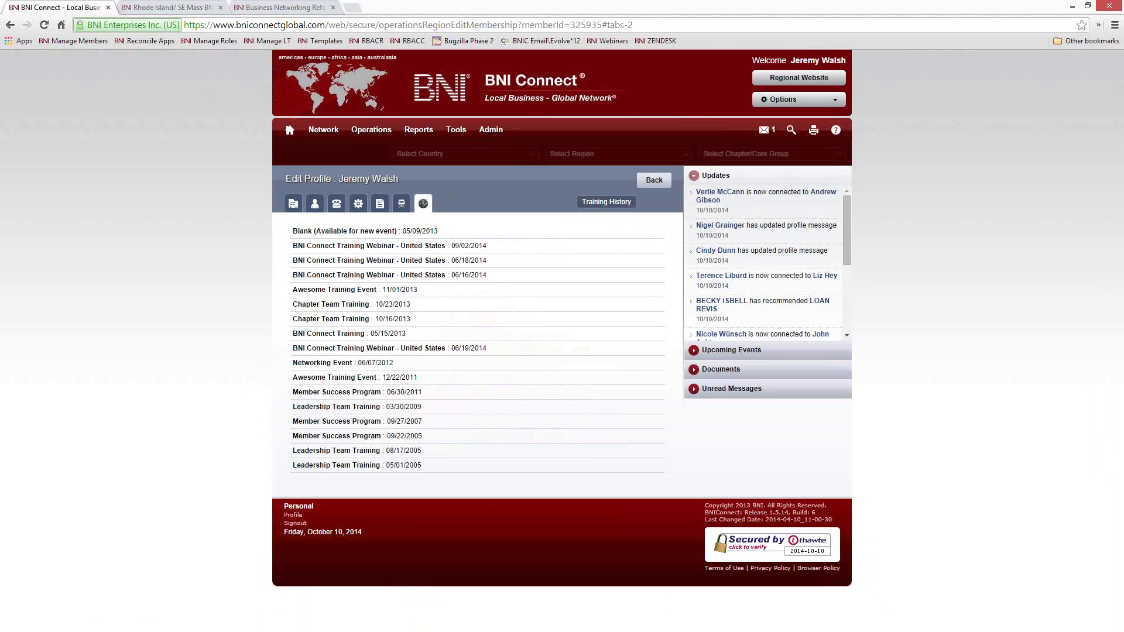
Step: Return to the Main Profile form, then switch to the bniri.com regional site tab
click(294, 203)
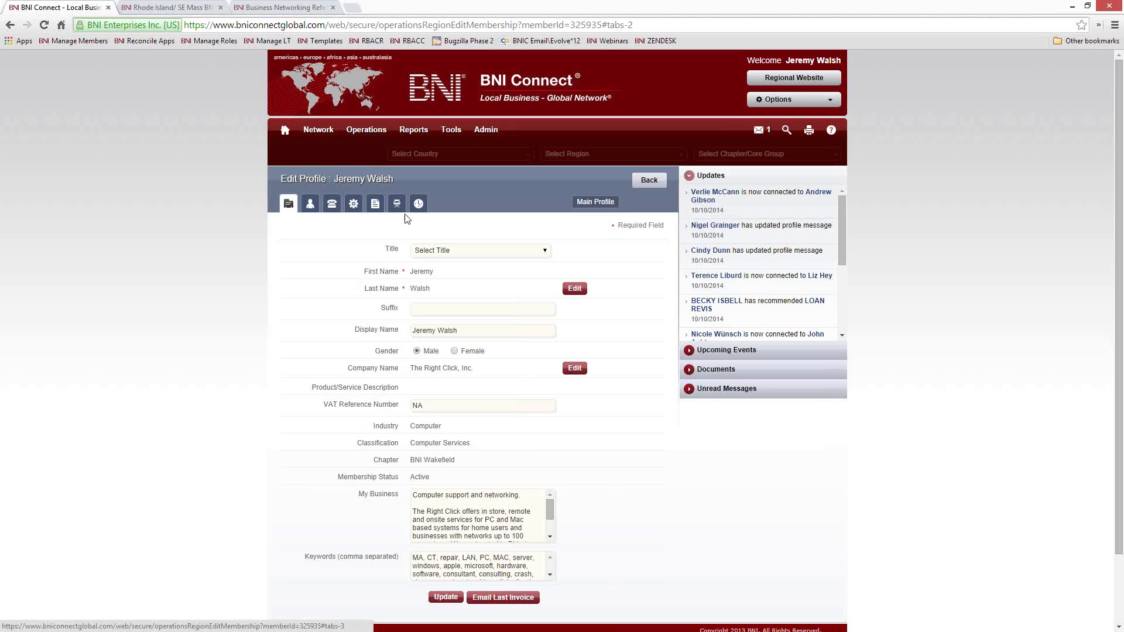
click(170, 7)
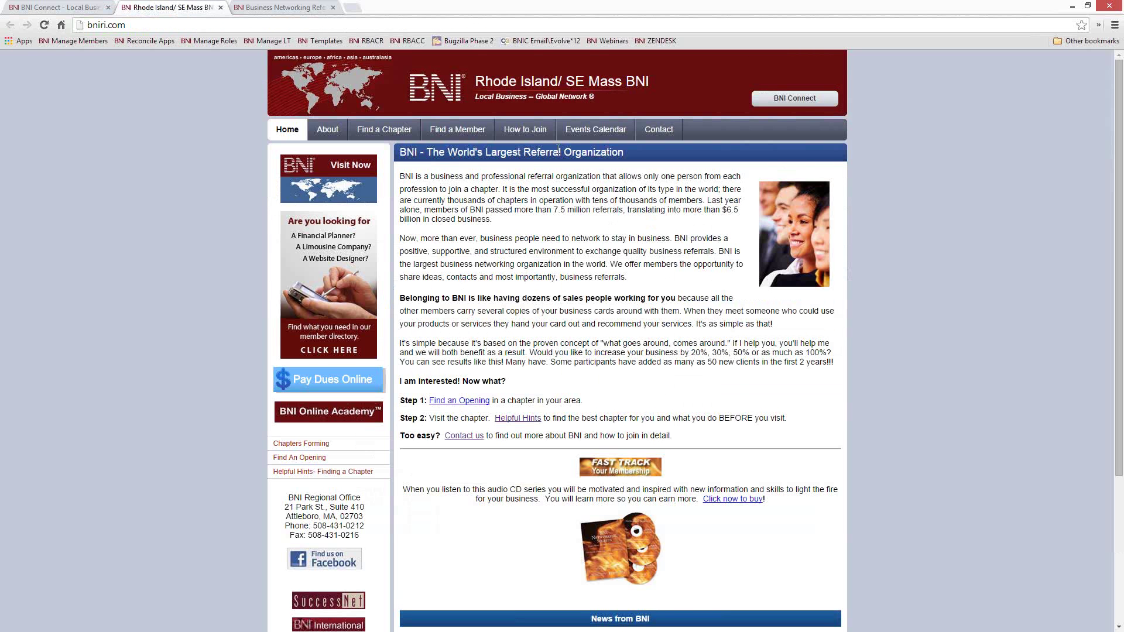
Step: Search bniri.com's Find a Member for the presenter's saved name and open their Member Details page
click(452, 132)
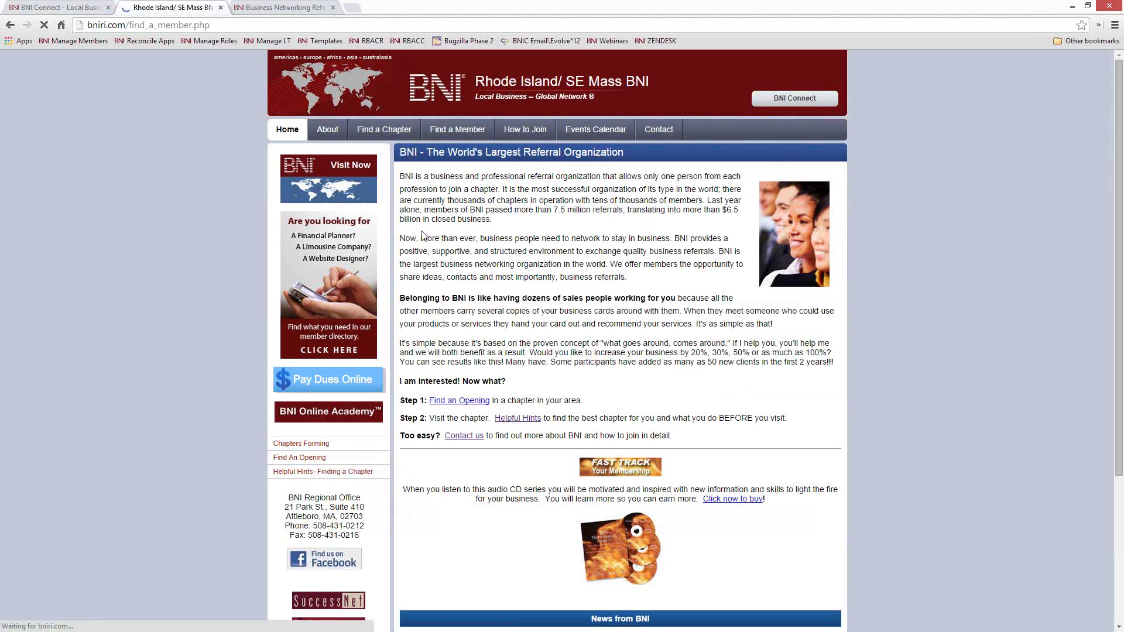
click(534, 240)
click(514, 258)
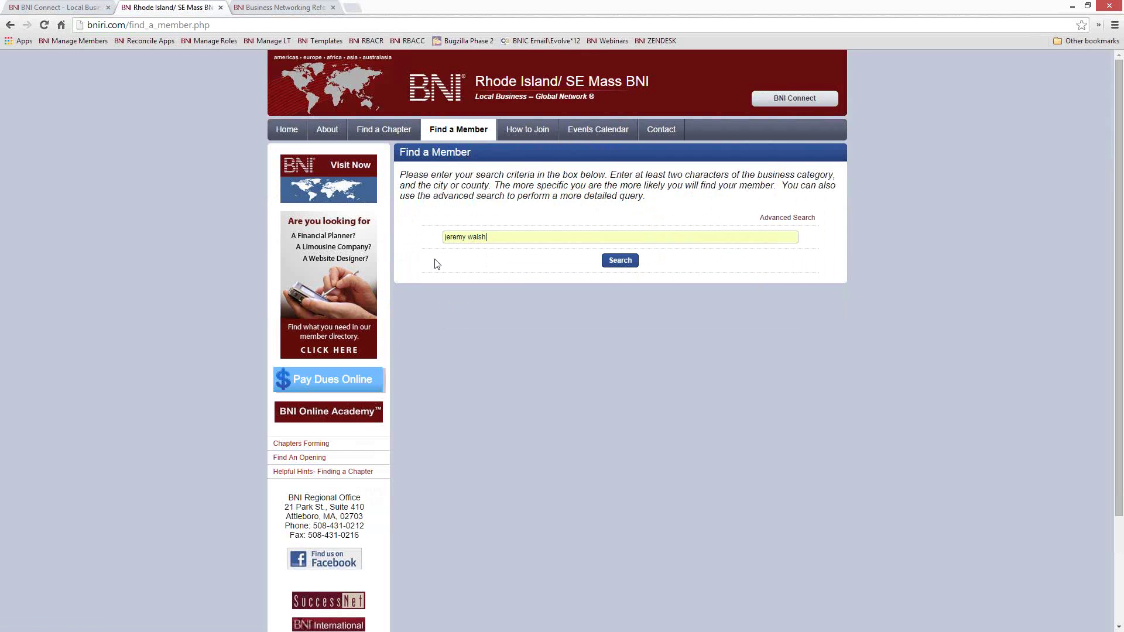
click(620, 260)
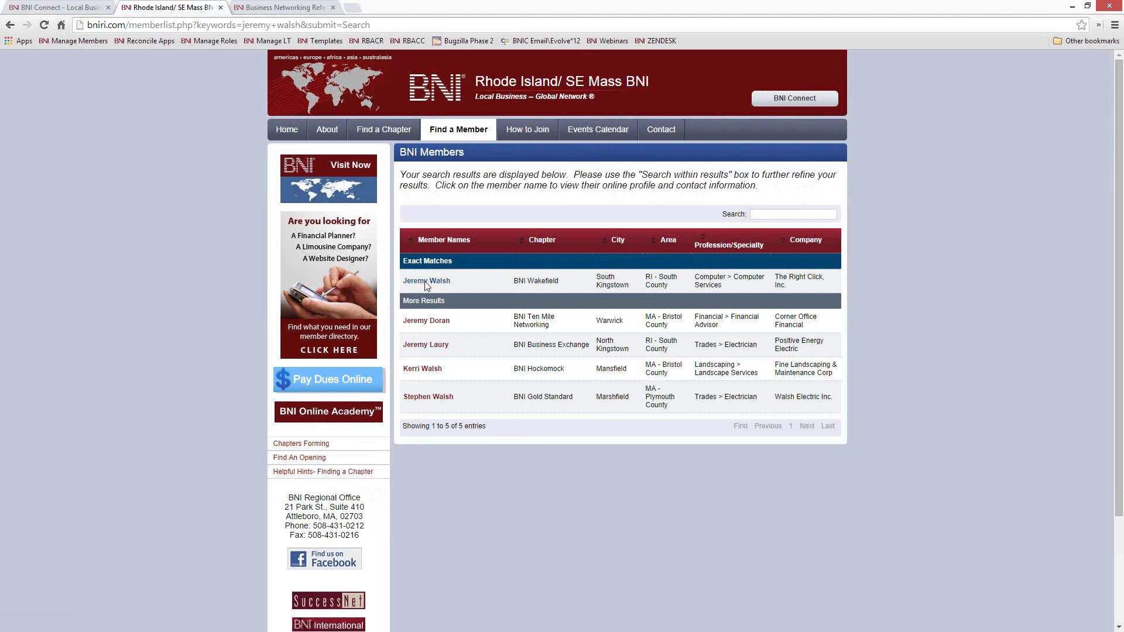
click(424, 281)
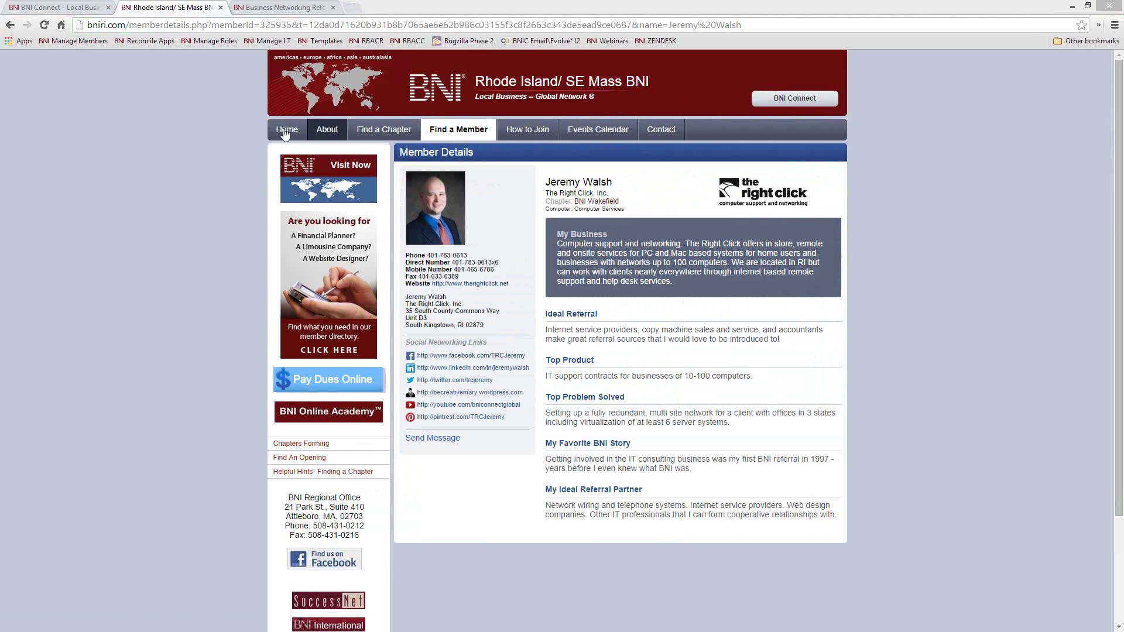
click(281, 7)
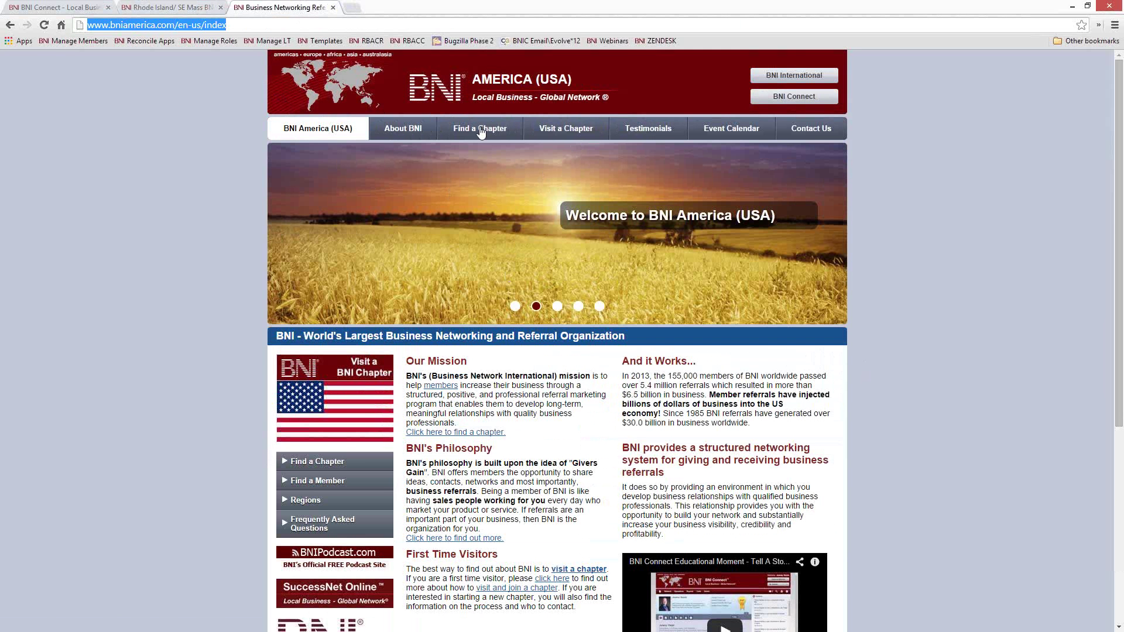
Step: Search bniamerica.com's Find a Member by the member's name and open the exact-match Member Detail page
click(334, 480)
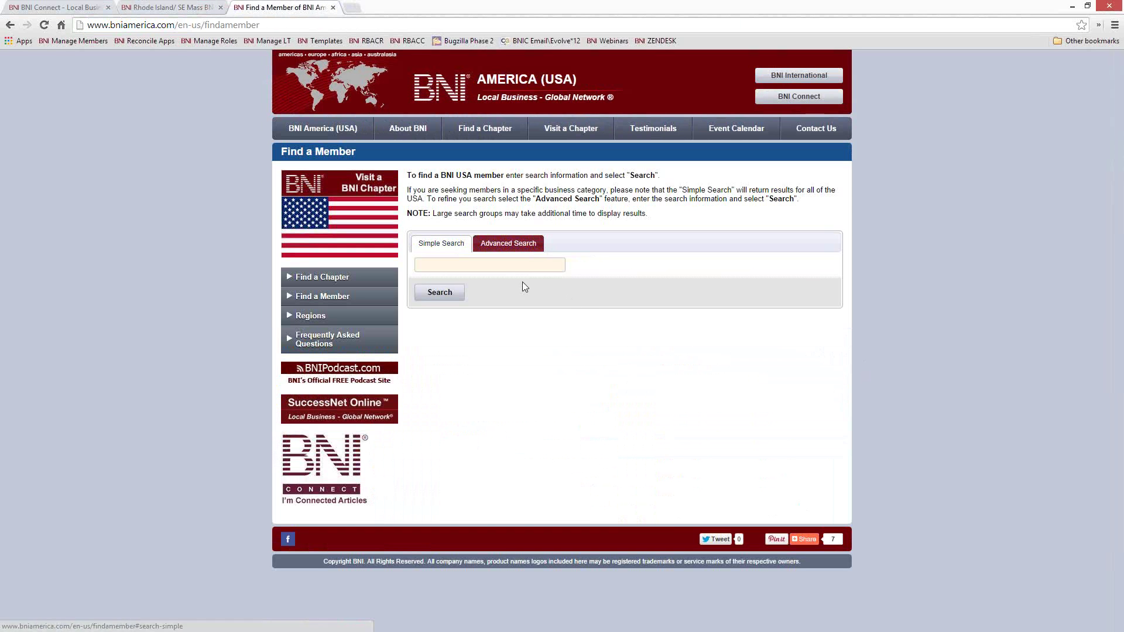
click(510, 264)
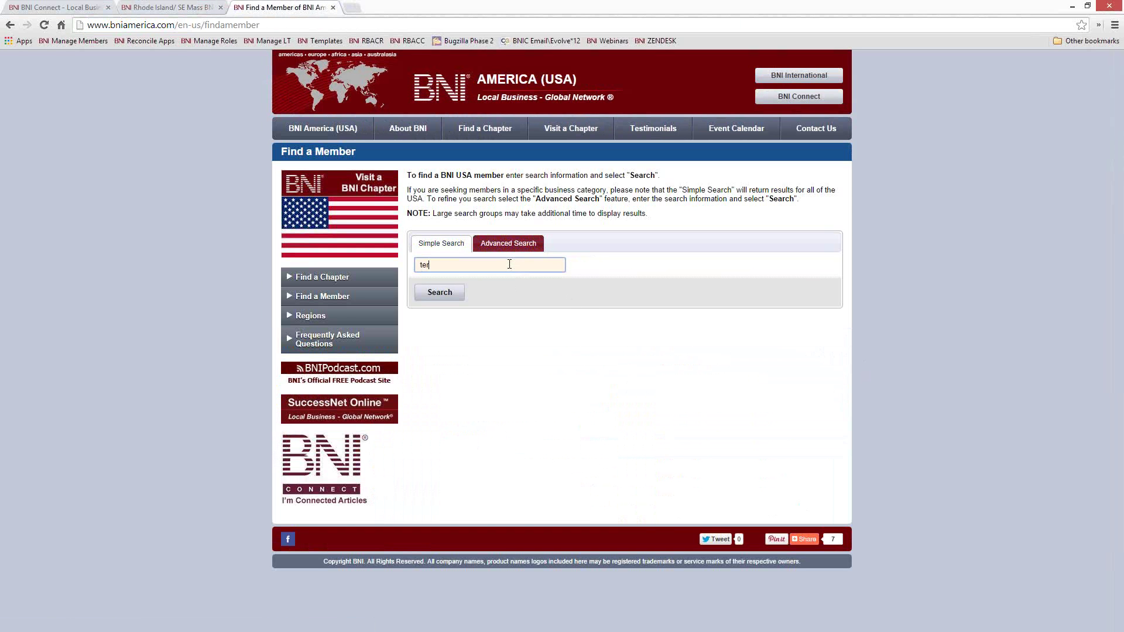
key(Return)
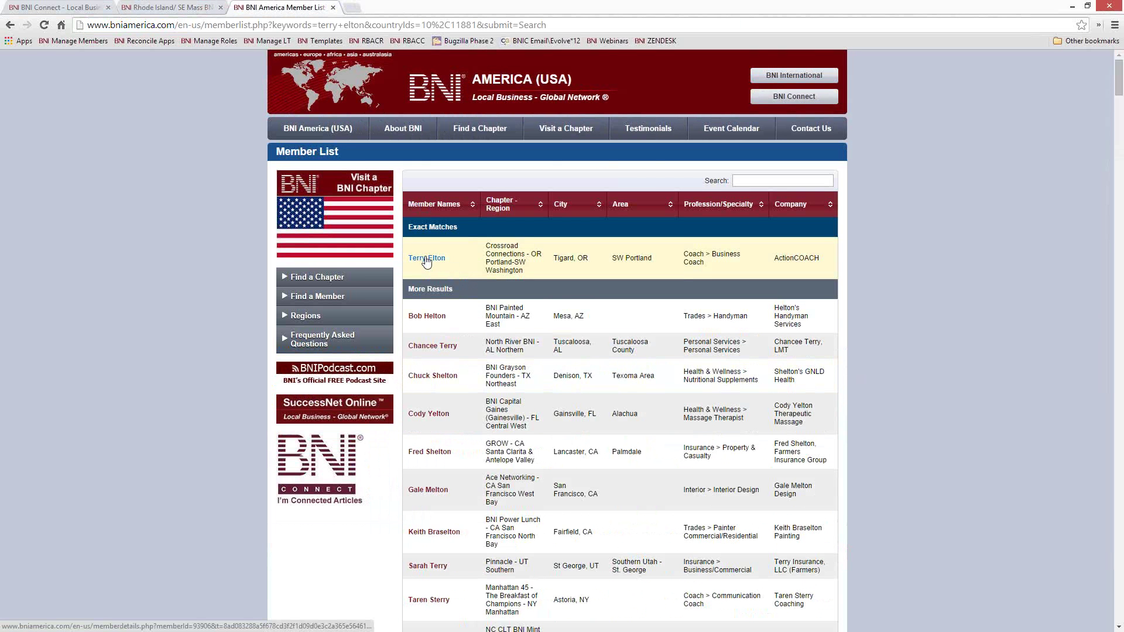
click(426, 259)
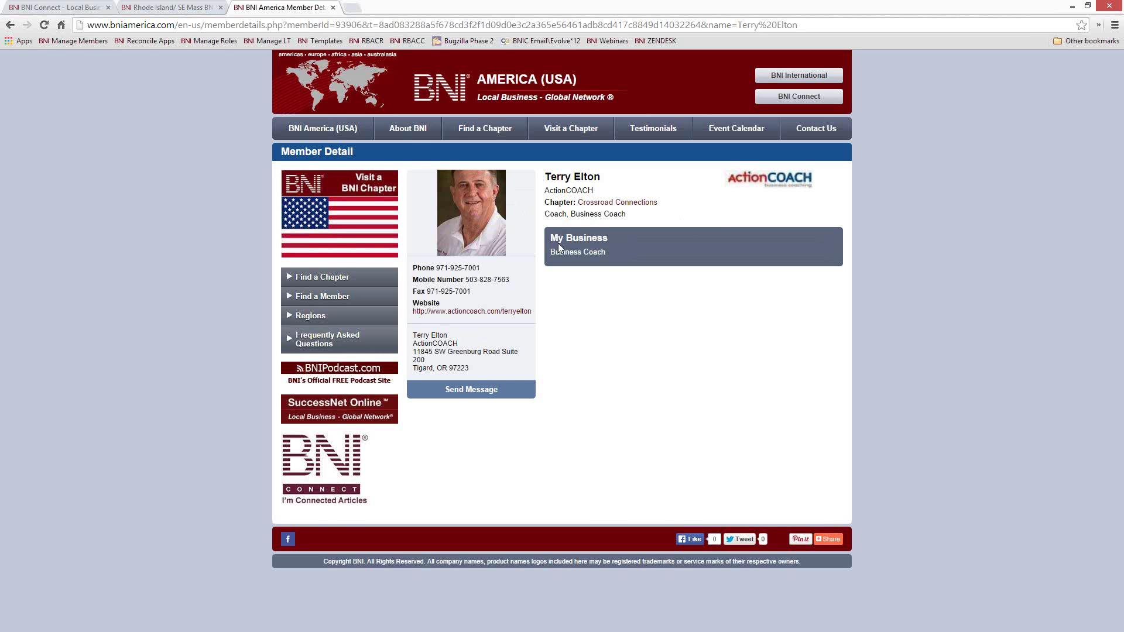
Step: Highlight the My Business answer in BNI Connect and compare it with the national member page
click(167, 7)
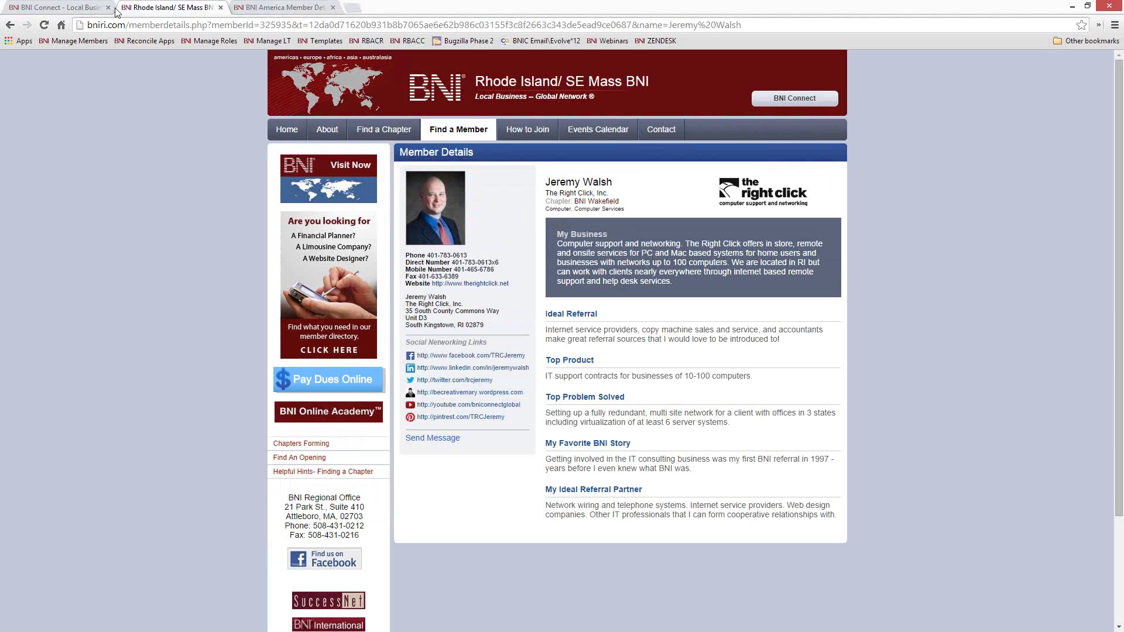
click(69, 7)
scroll(653, 501, down, 3)
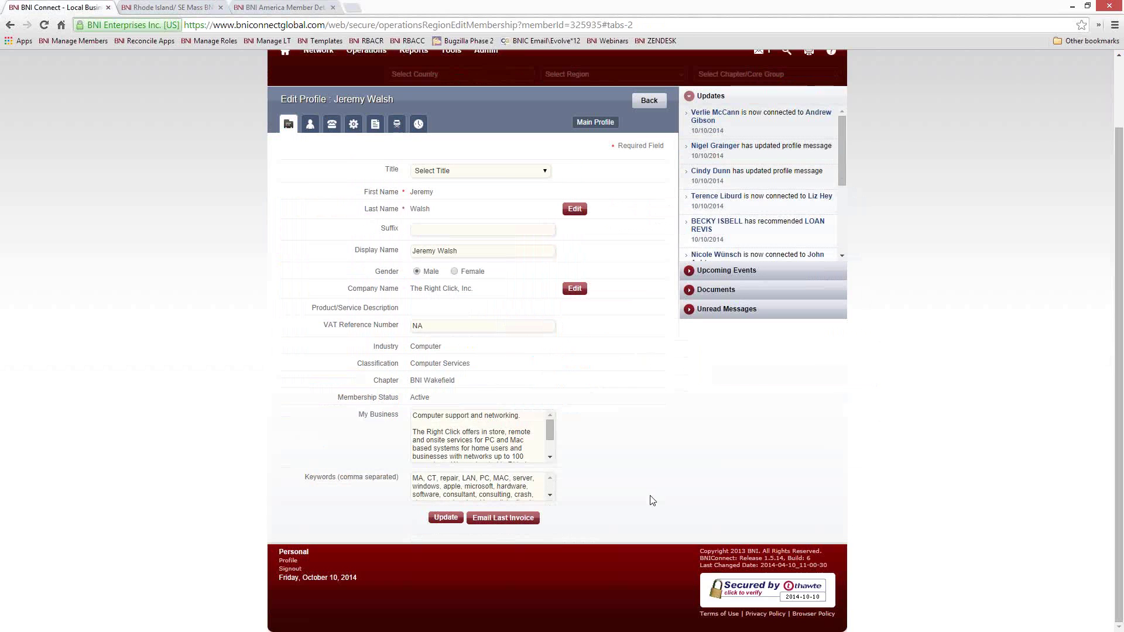
drag(413, 415, 577, 487)
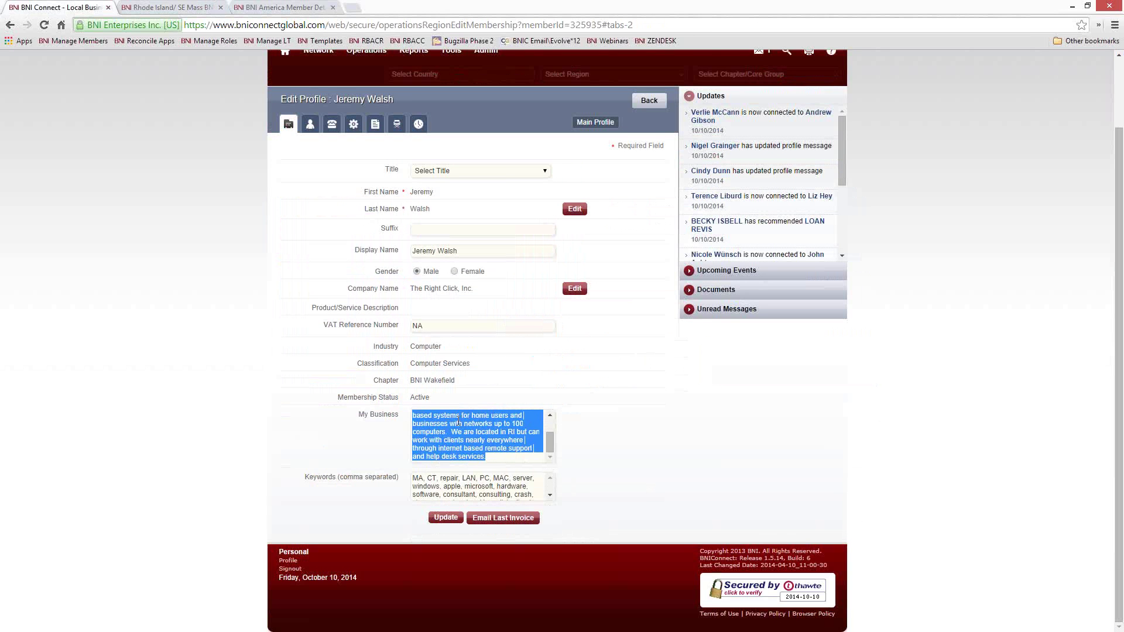
click(284, 7)
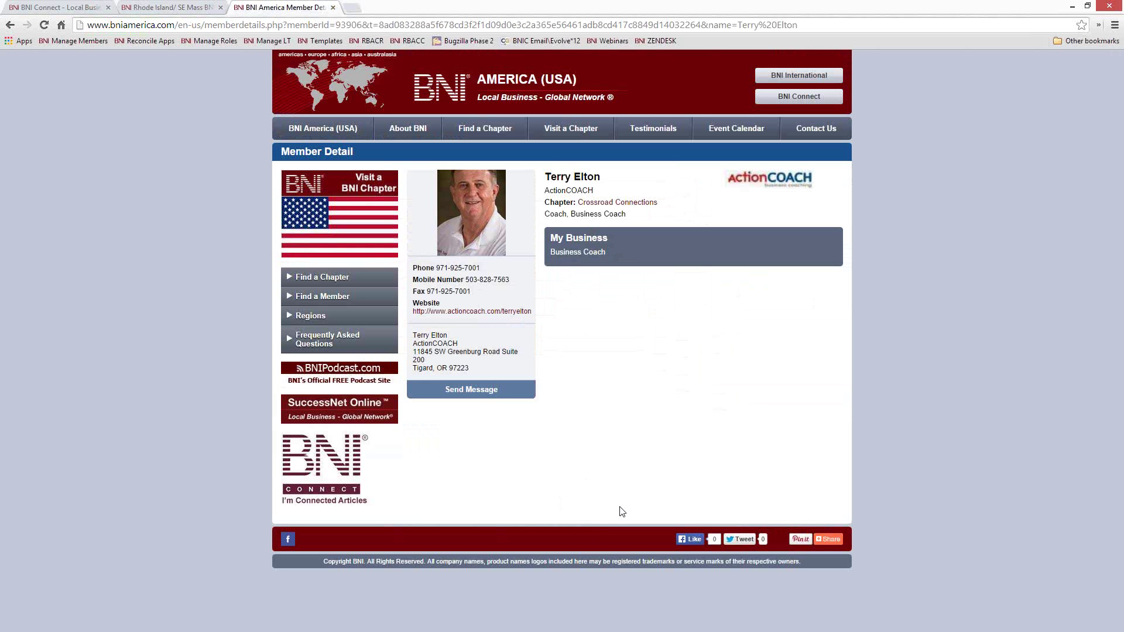
click(56, 10)
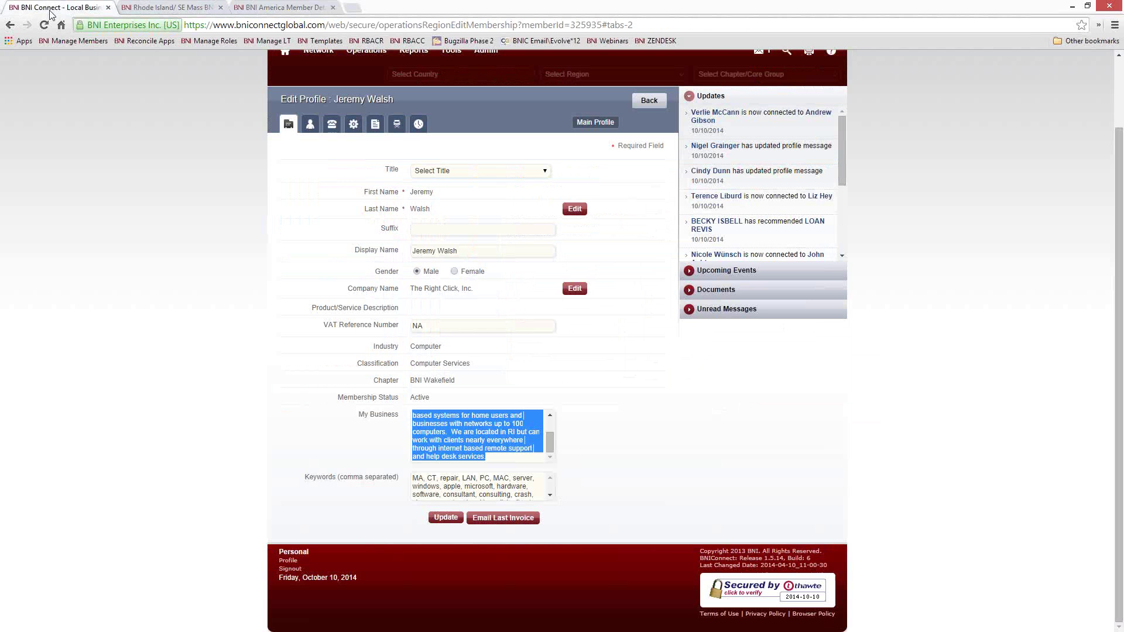
Step: Check the remaining bio answers against the BNI America member page, ending back in BNI Connect
click(679, 458)
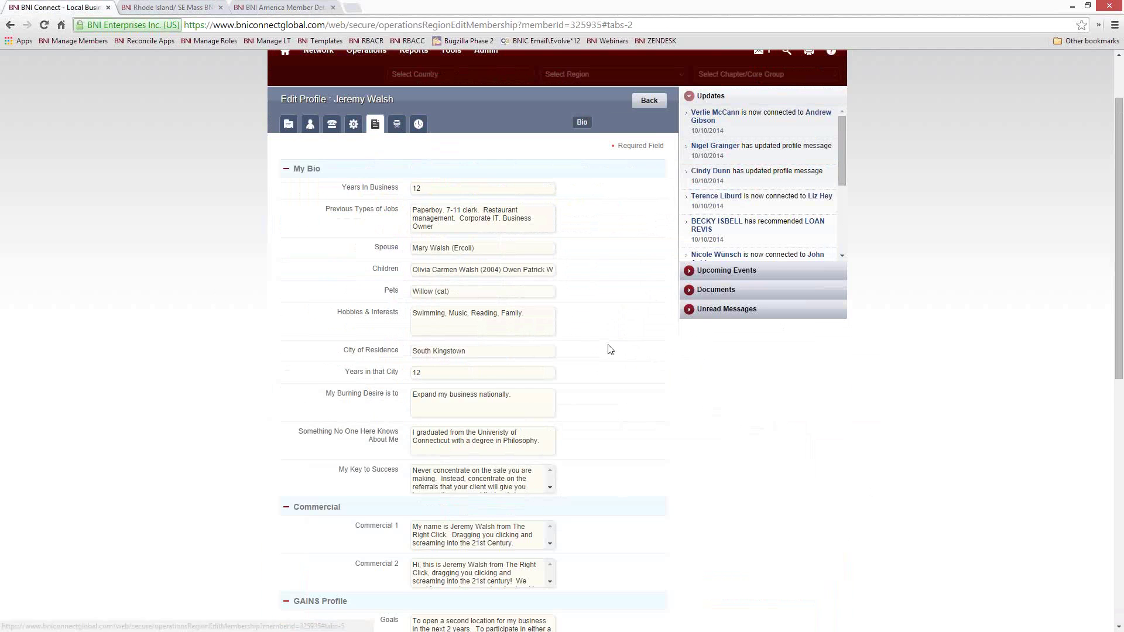
scroll(603, 347, down, 9)
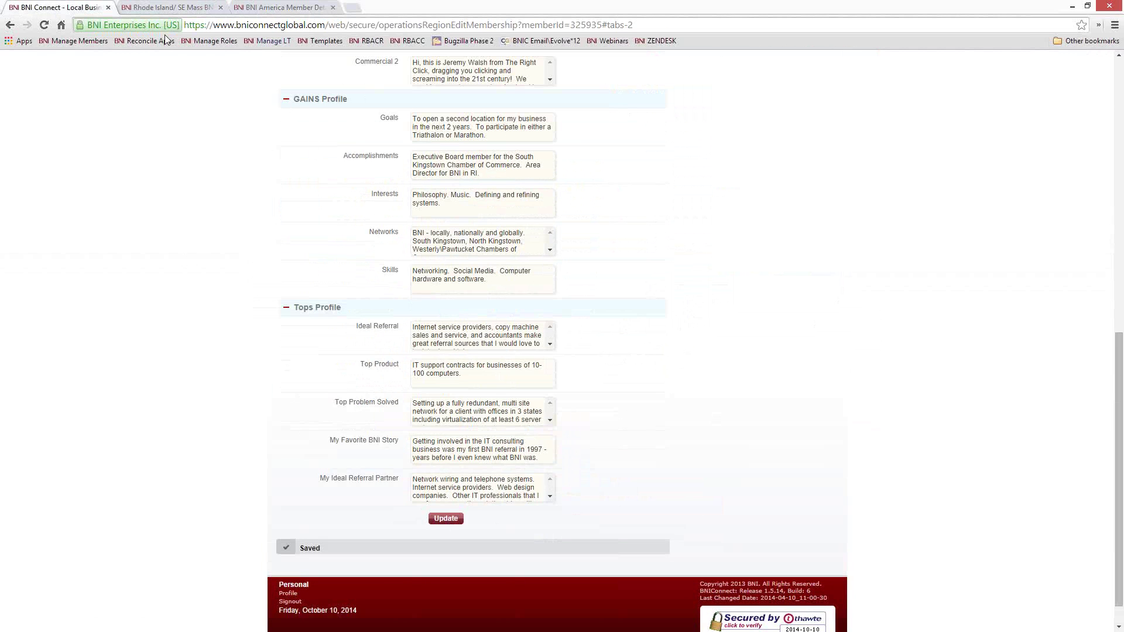
click(285, 9)
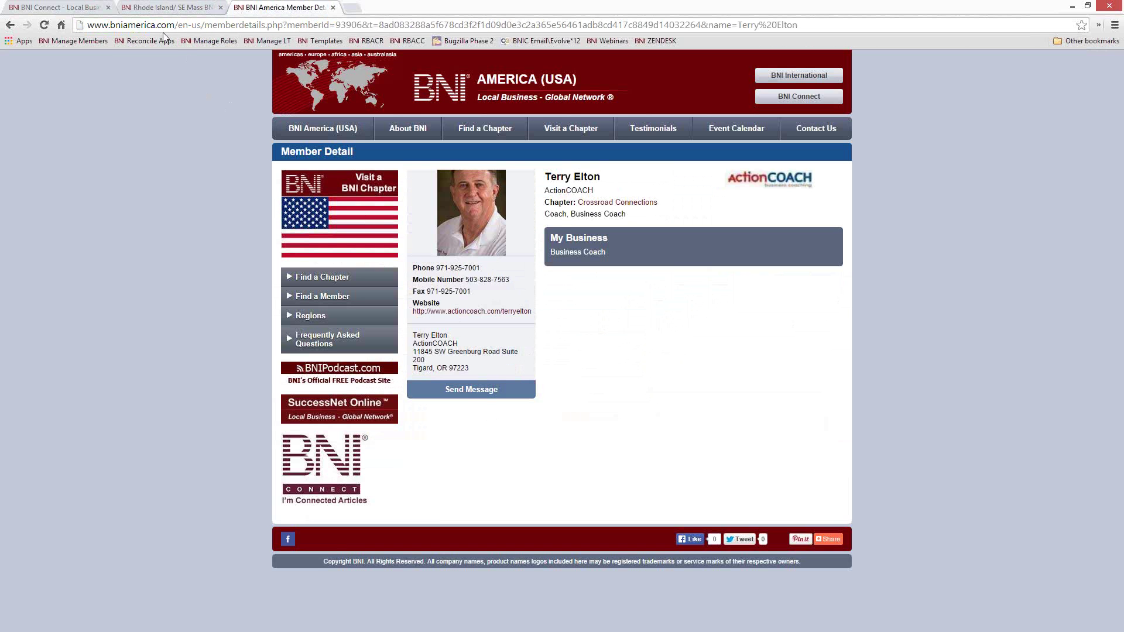
click(51, 9)
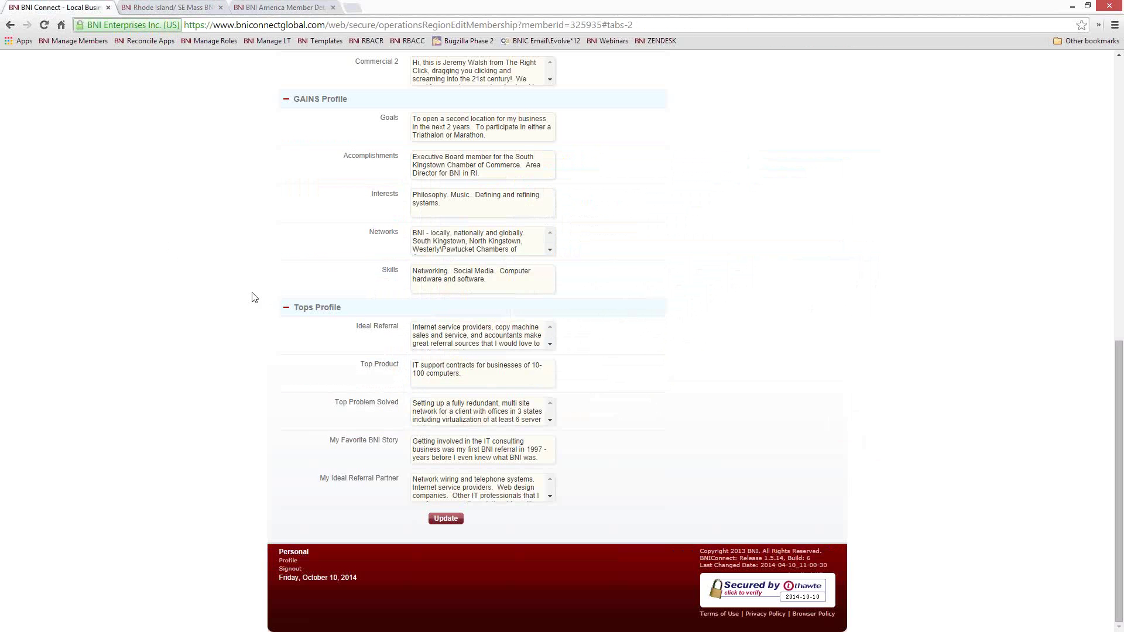
scroll(251, 293, up, 15)
Step: Review Contact Details phones, social links and addresses against the BNI America member page
click(339, 207)
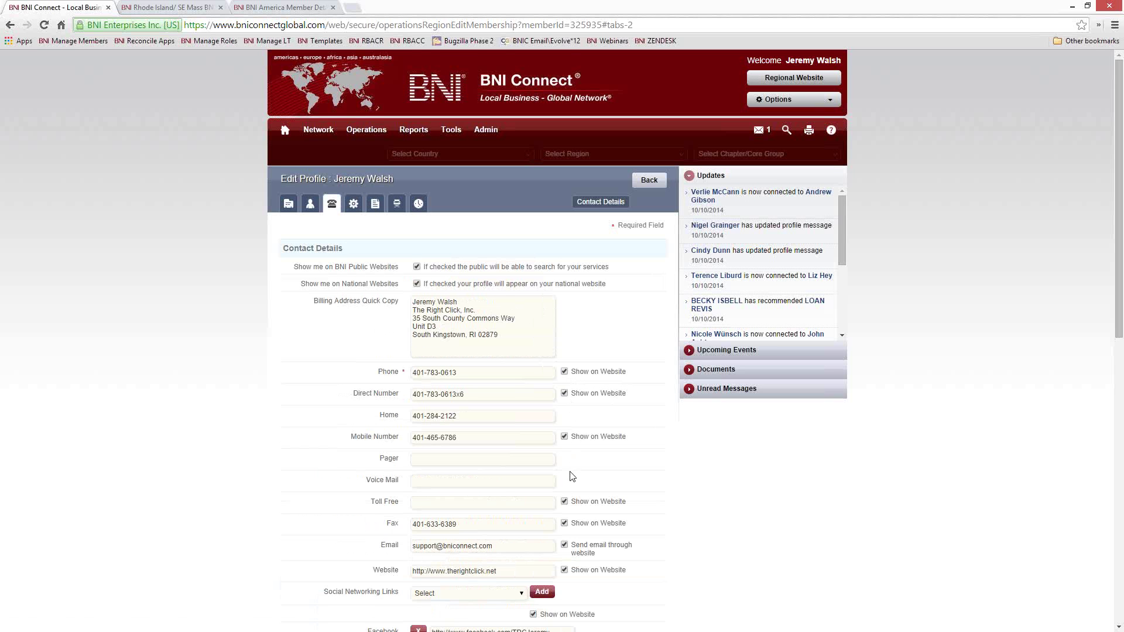
scroll(697, 530, down, 4)
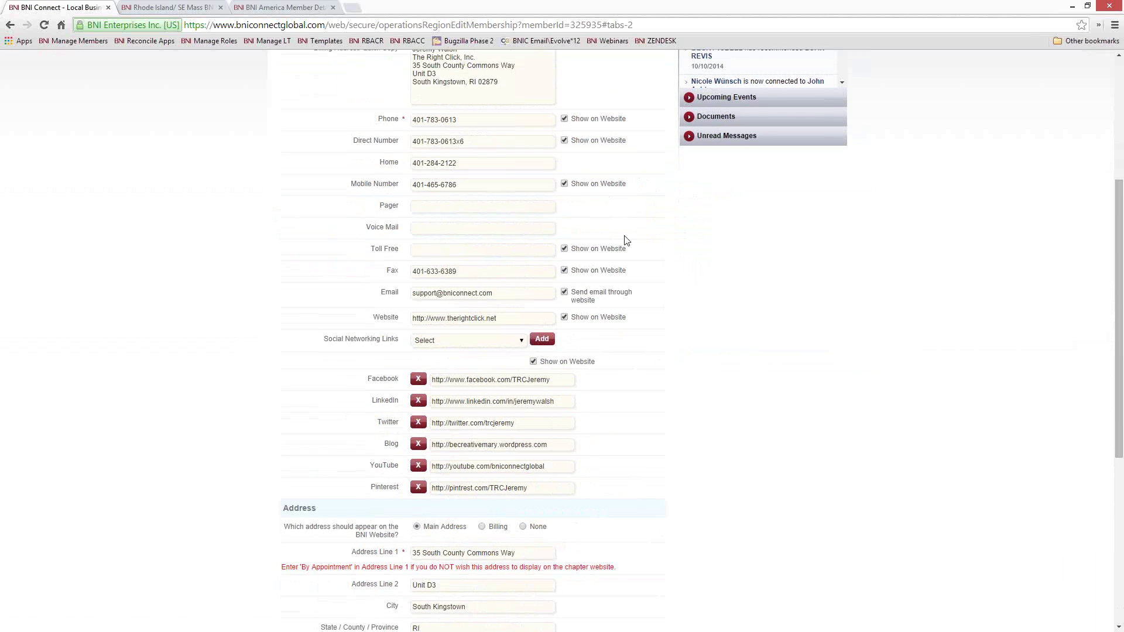
scroll(603, 457, up, 1)
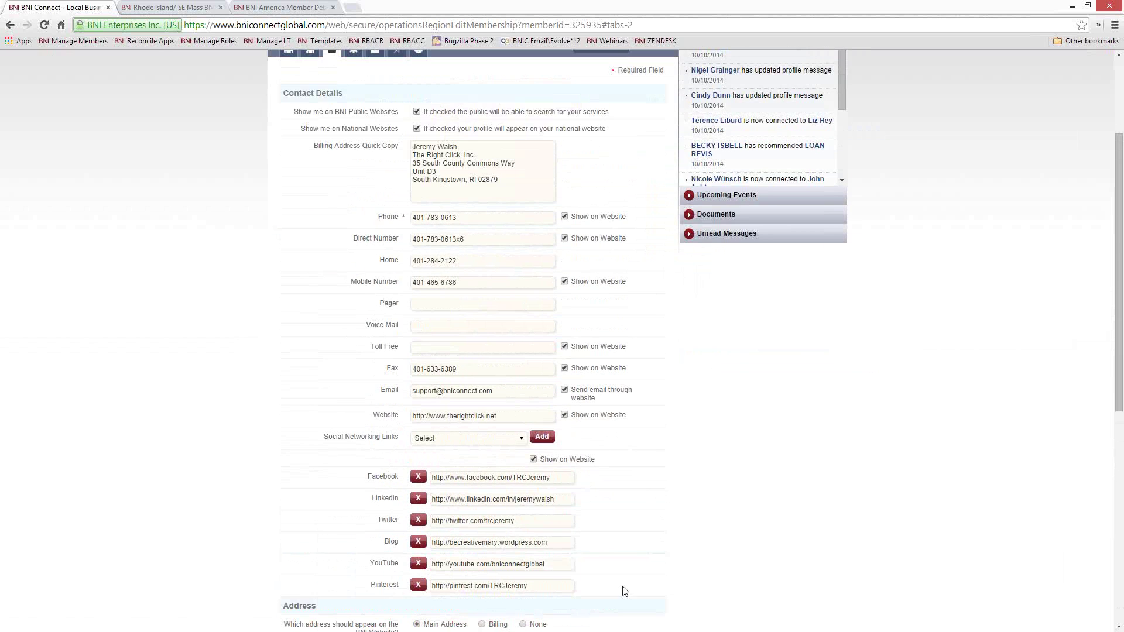
scroll(632, 568, down, 2)
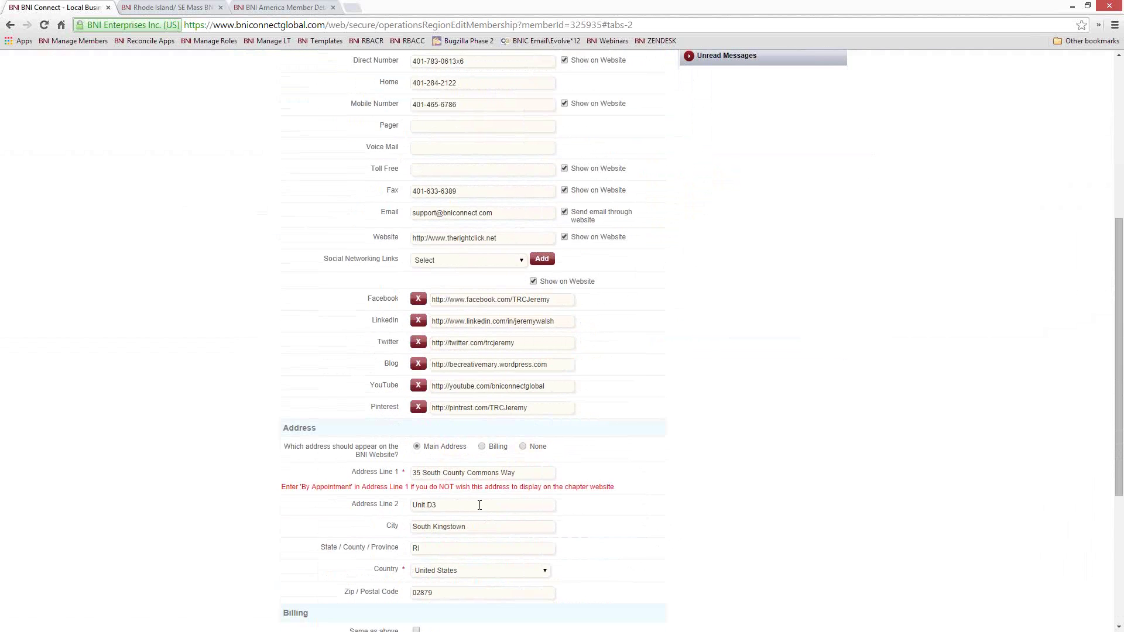
scroll(473, 500, down, 2)
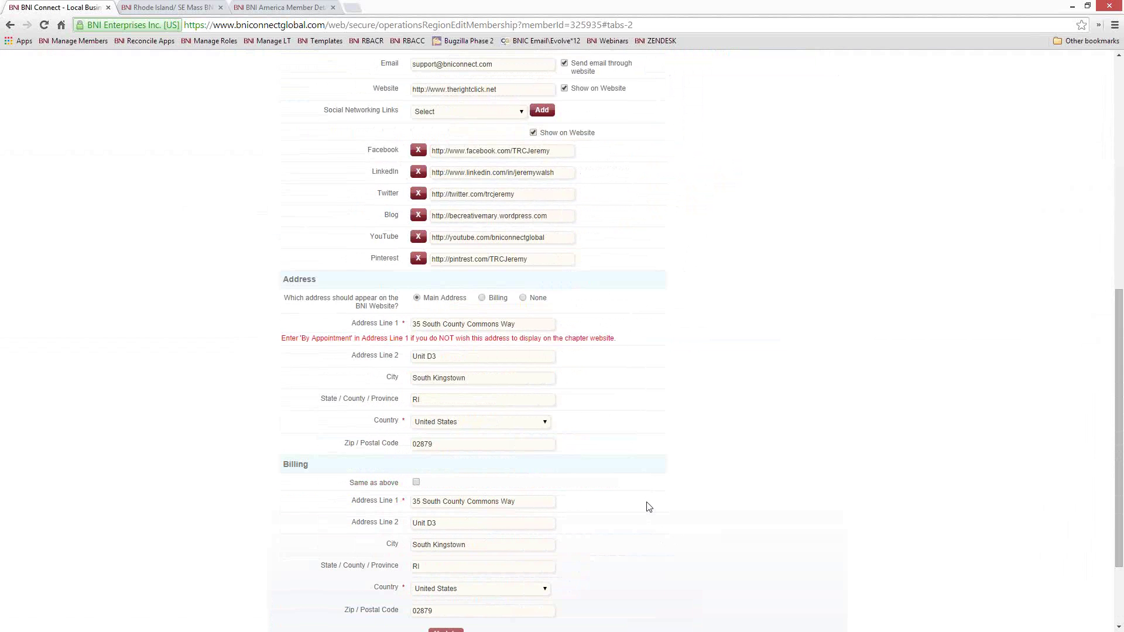
scroll(685, 503, up, 8)
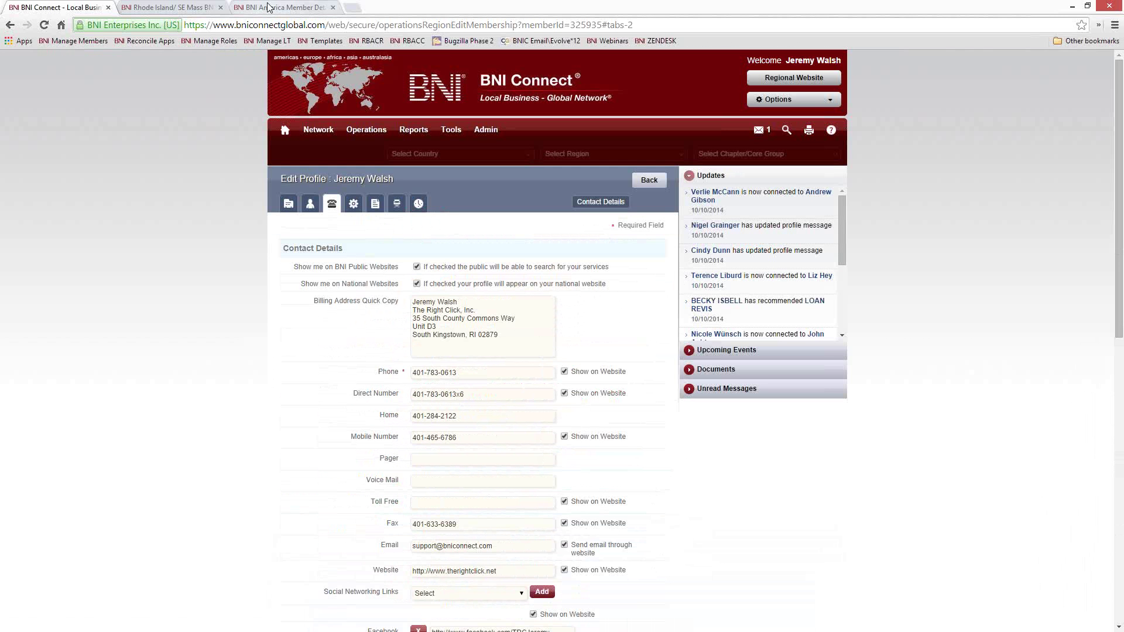
click(263, 7)
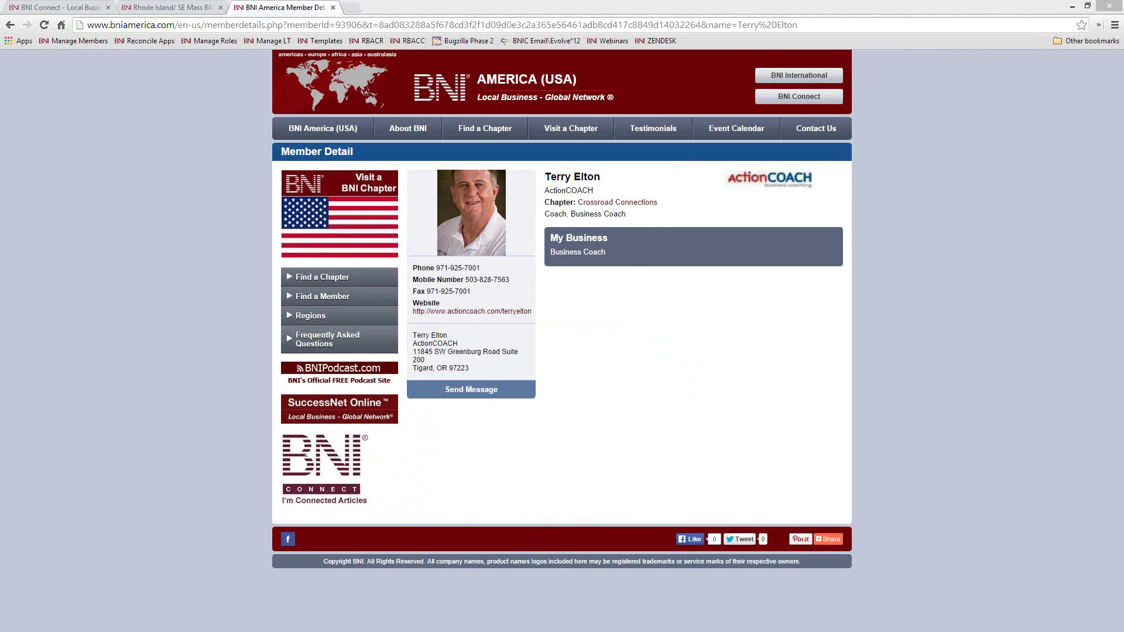
key(ctrl+1)
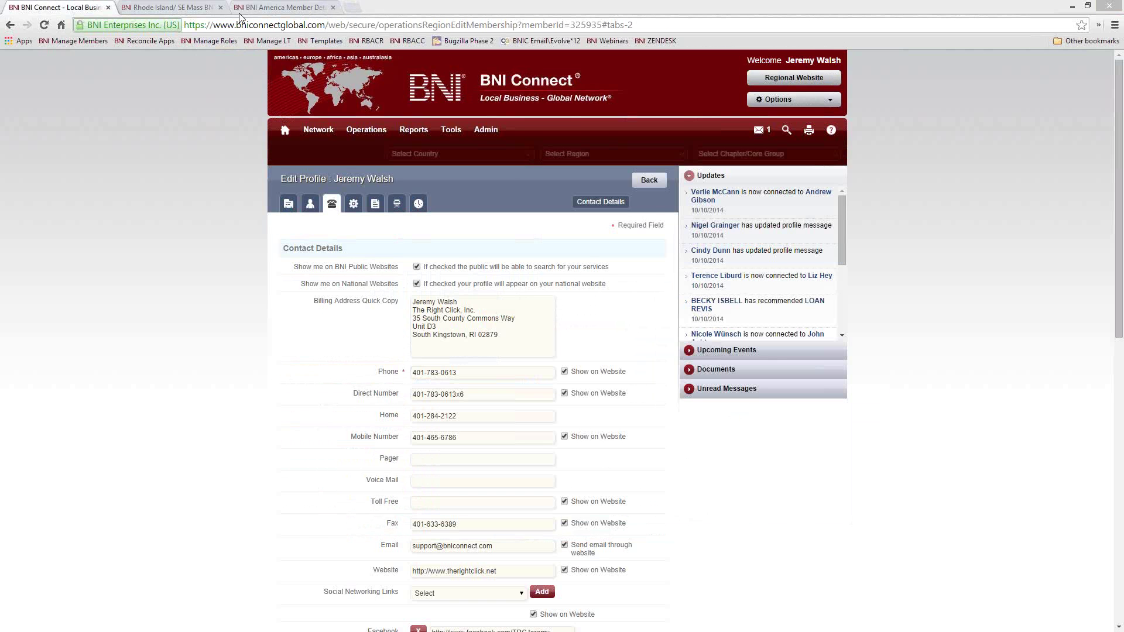
Step: On the member's bniri.com profile, start a message with a test sender e-mail and a placeholder subject
click(195, 10)
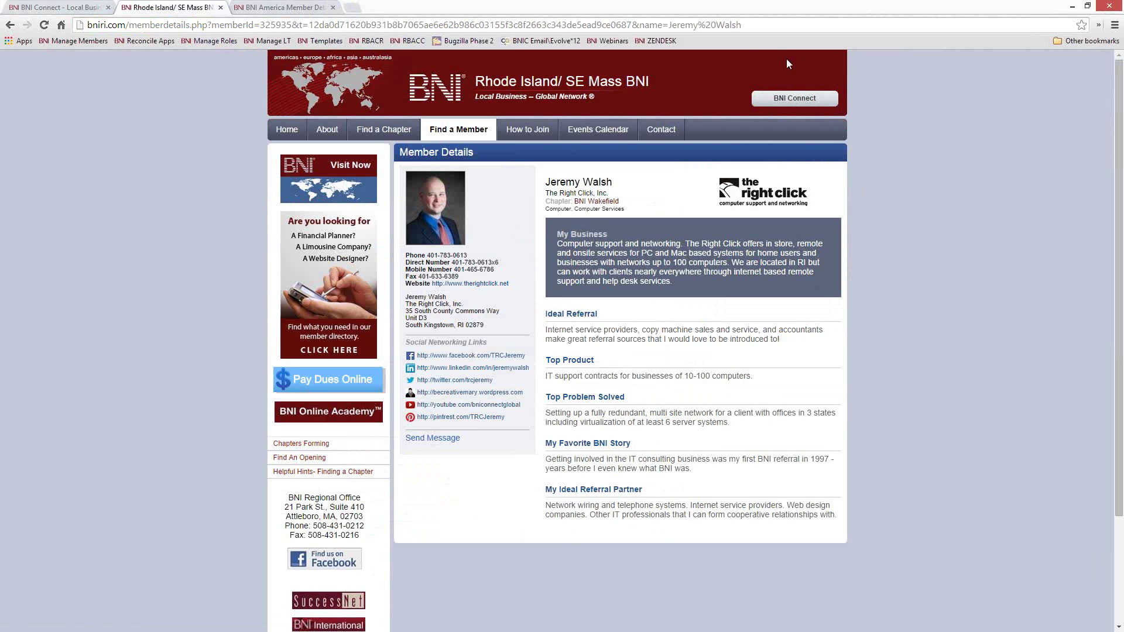
click(413, 441)
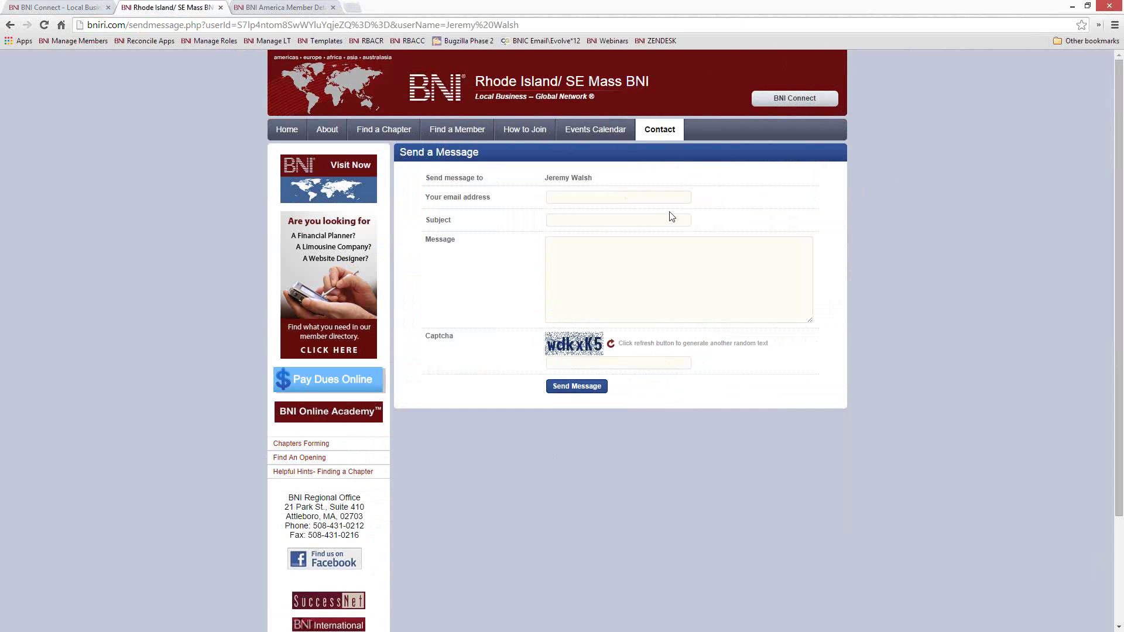
text(hfjskdfhs@hfjdkfhsdk.com)
key(Tab)
text(dsjakhlfsadkjbnfjsdkalnjkl cwe)
Step: Add placeholder message text, enter the captcha code, and send the test message
key(Tab)
text(ss)
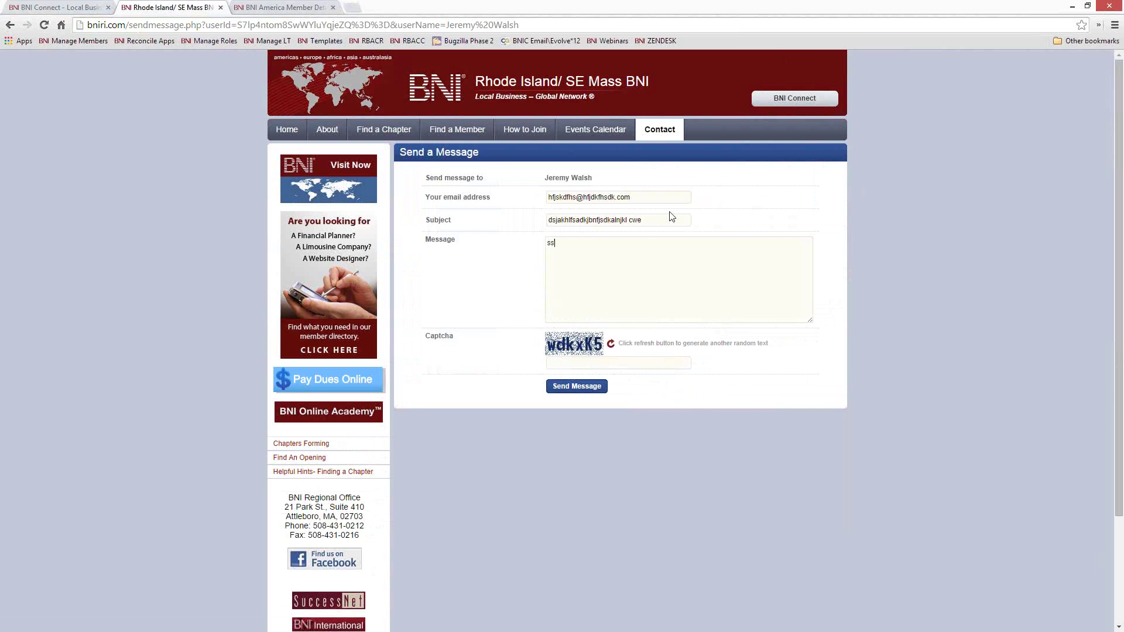
text(jkfcbnasjw;dfc n asw jhc ia siw hjci wehci wrh 4 heyrfw dupo sdoj)
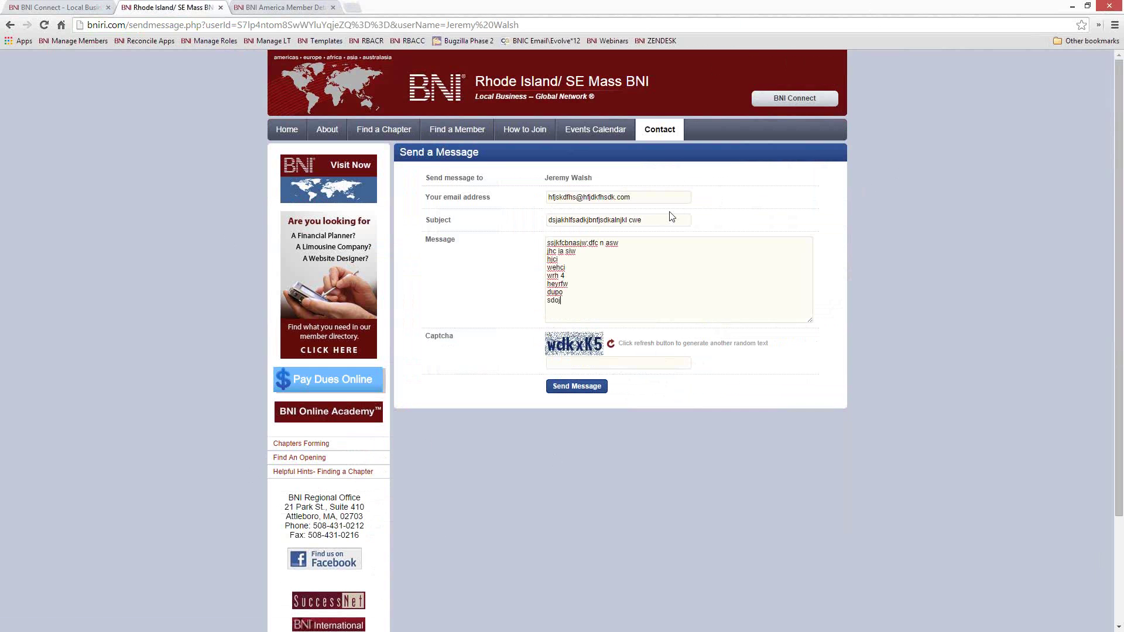
text(a sdjciklhjfckl;sd aklf j sadk;l fjksdl;f hjnksadnhfcja'w; cwe)
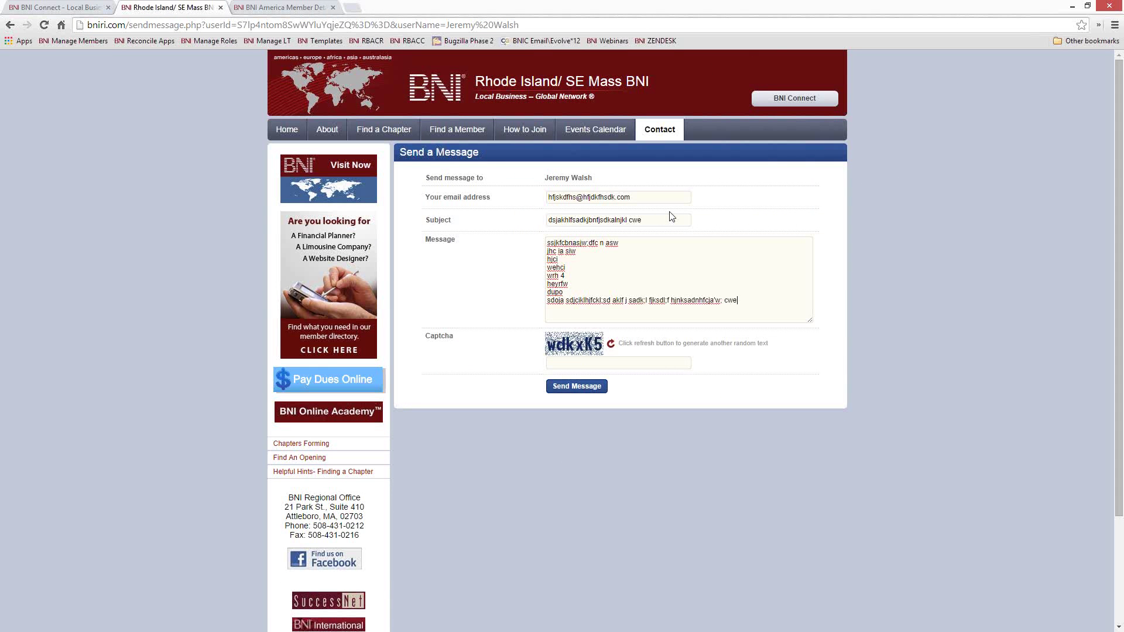
click(599, 363)
text(wdkxK5)
click(579, 387)
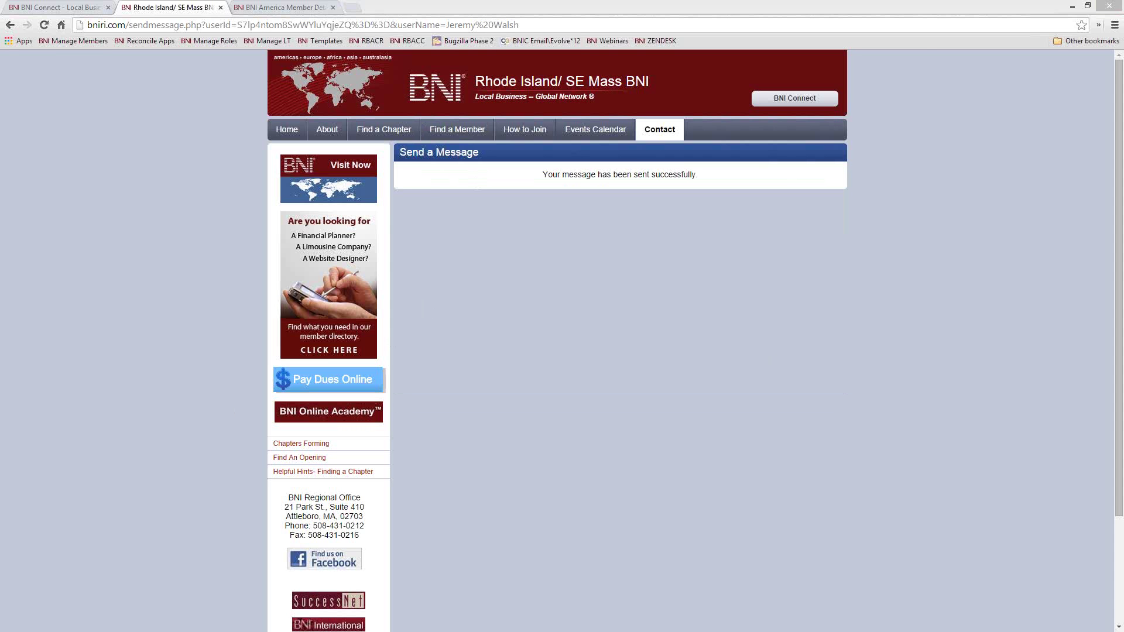
Step: Confirm the test e-mail arrived in Outlook, then open the regional Contact Us page
drag(6, 86, 415, 64)
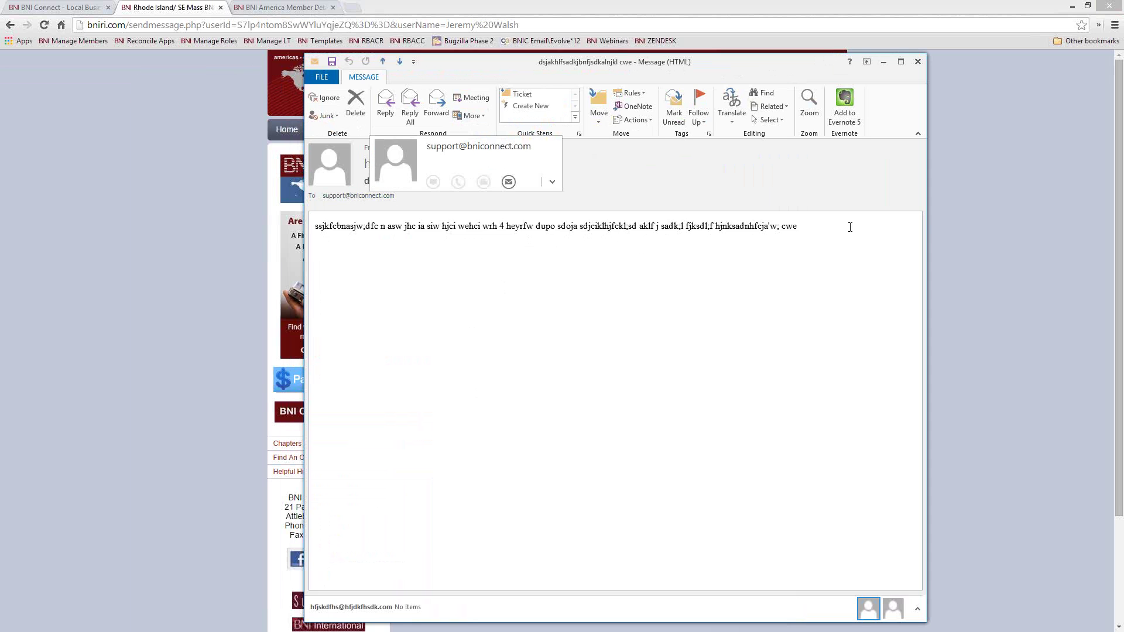
click(917, 61)
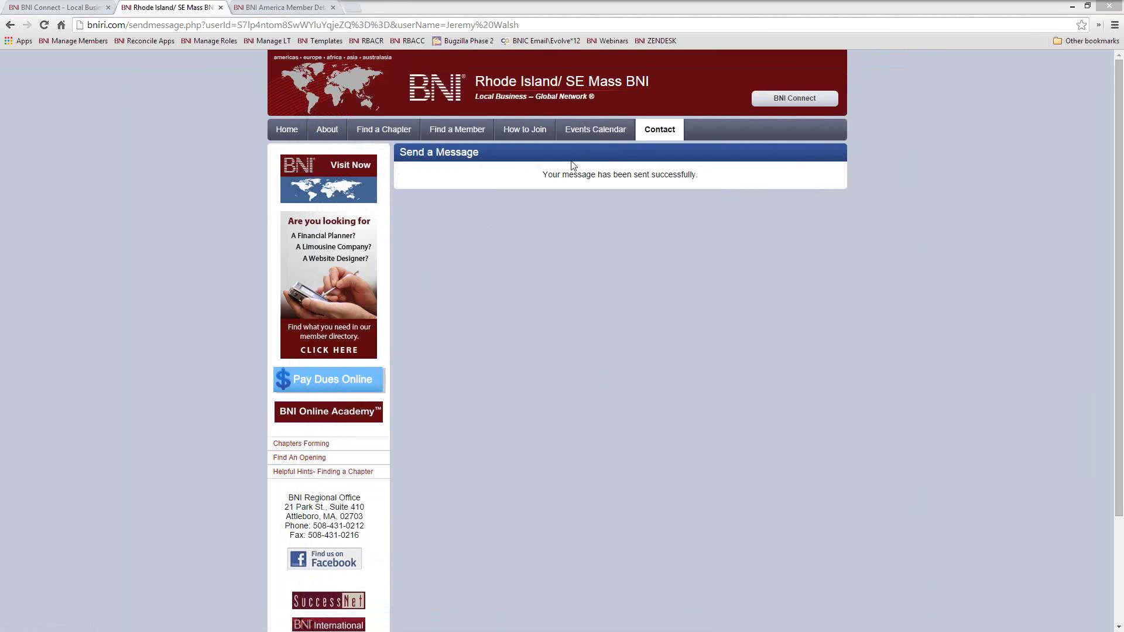
click(658, 131)
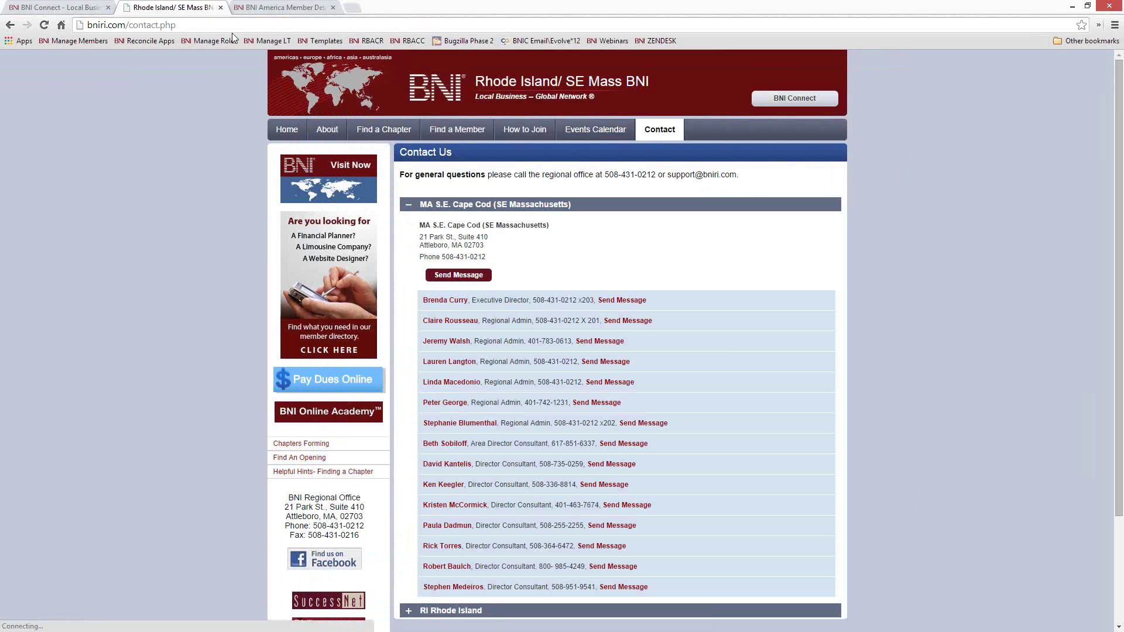
Step: Close the Rhode Island and BNI America tabs and review the Contact Details form
click(220, 7)
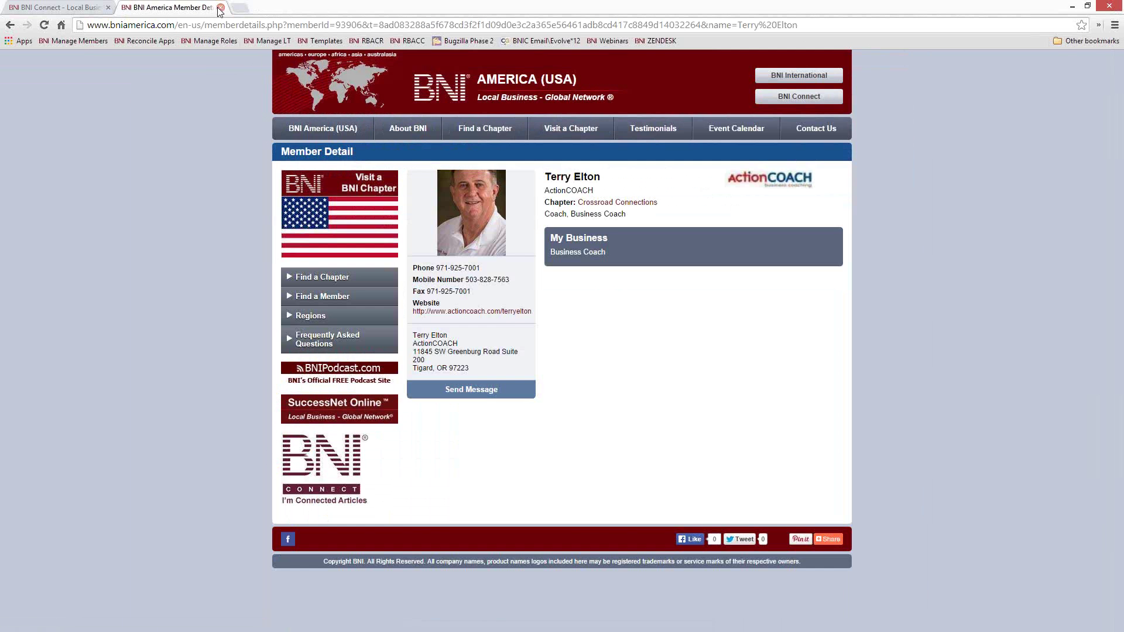
click(220, 7)
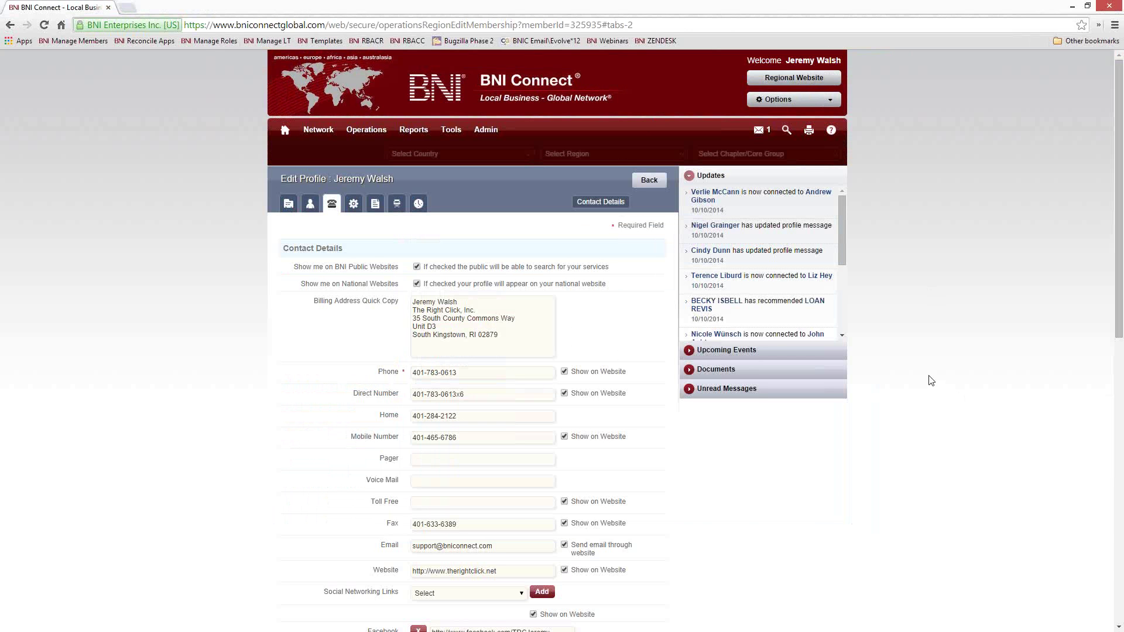
scroll(929, 384, down, 5)
scroll(914, 374, down, 6)
scroll(890, 371, up, 11)
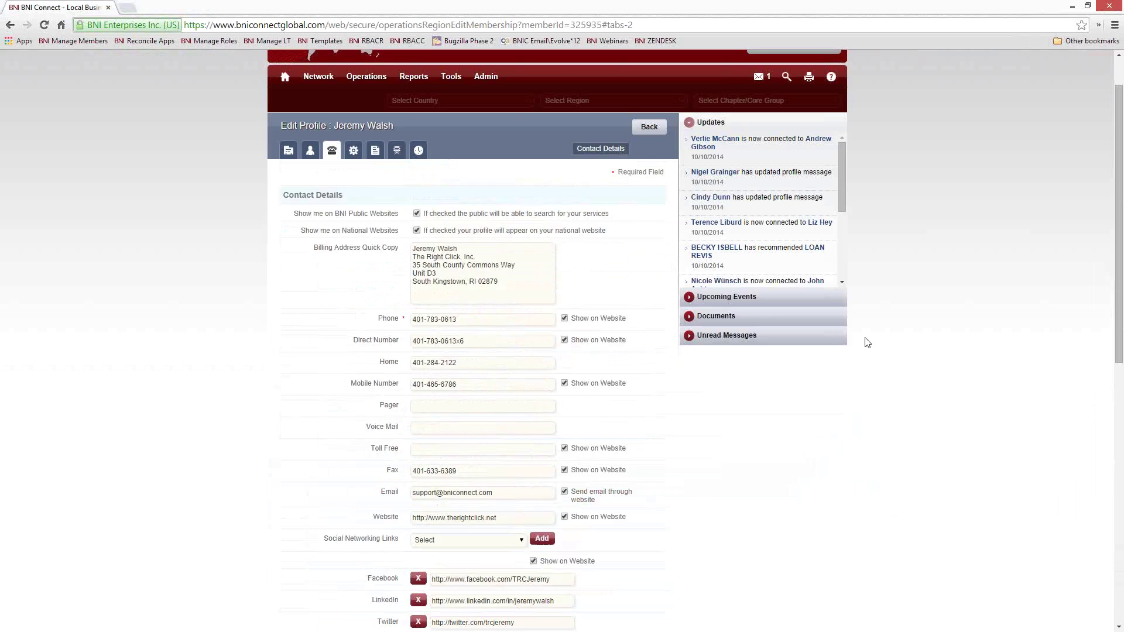
scroll(712, 534, down, 11)
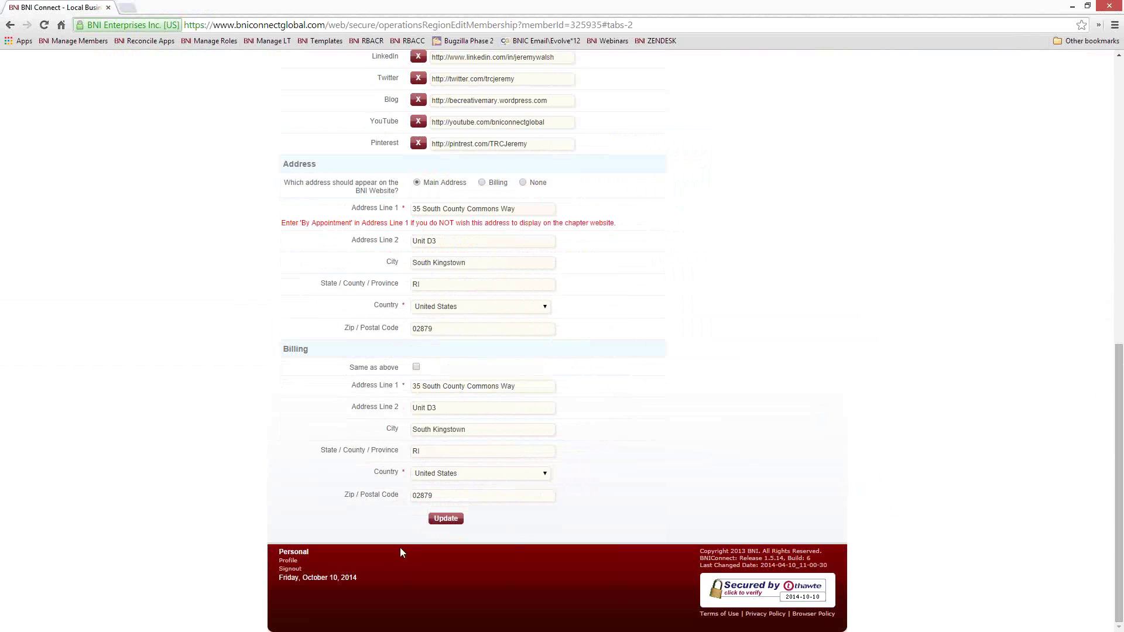
Step: Open the member's profile overview from the Home icon and look over it
click(289, 562)
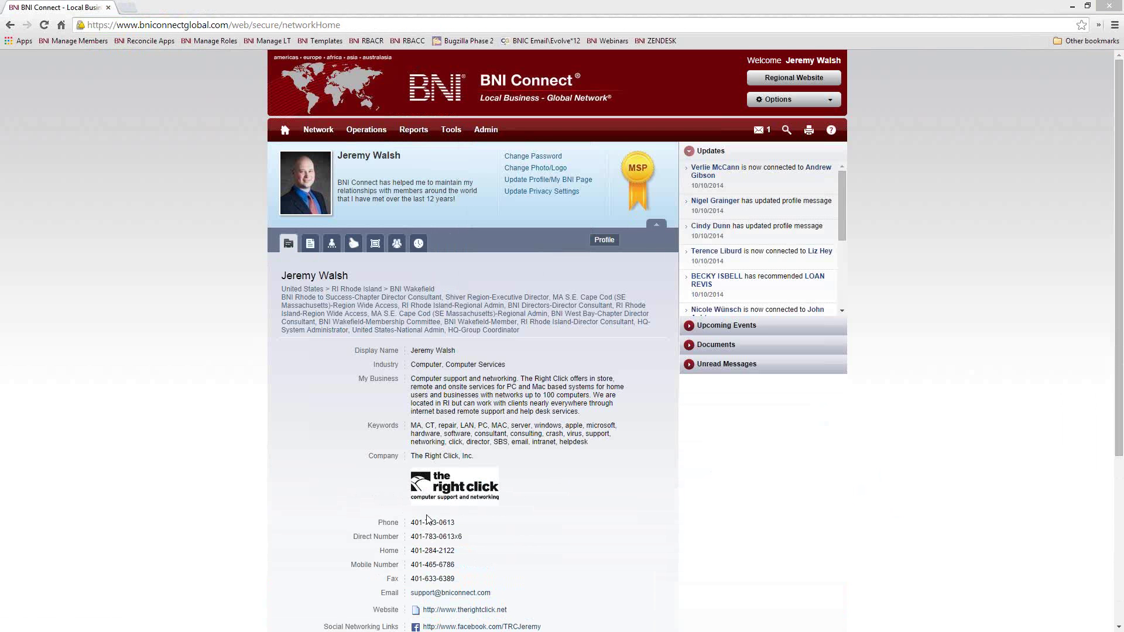
scroll(699, 499, down, 4)
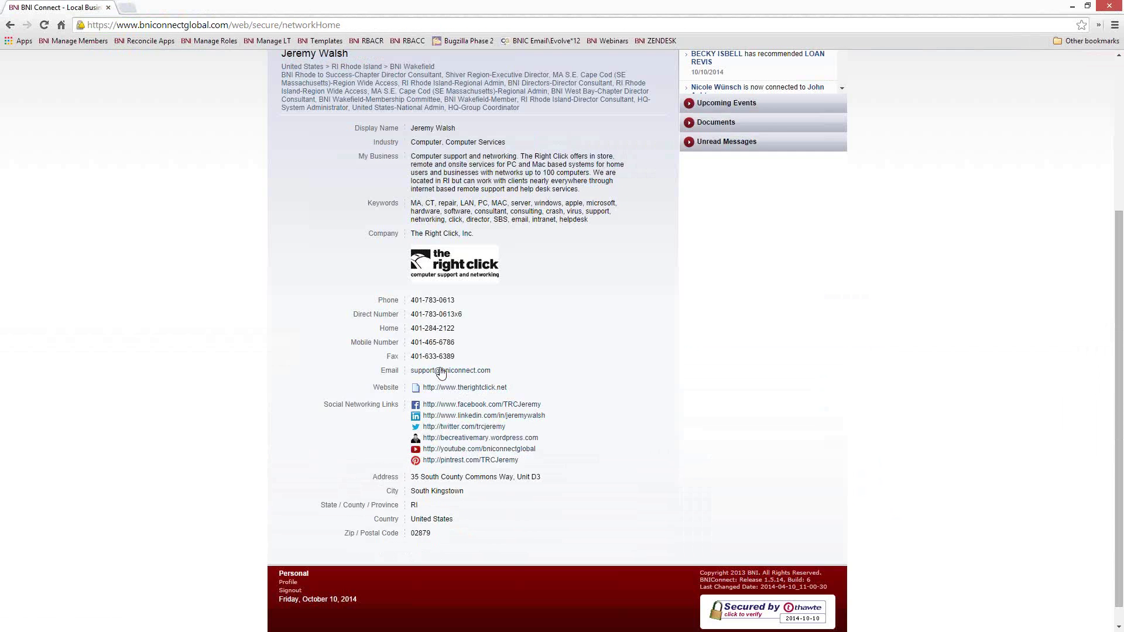
scroll(682, 357, up, 4)
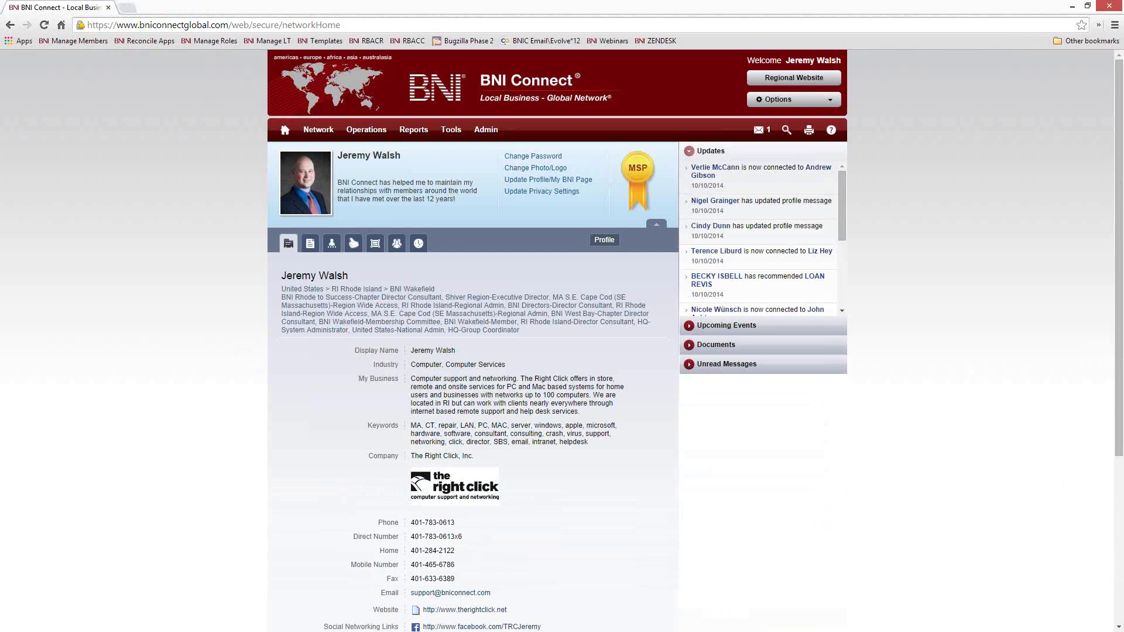
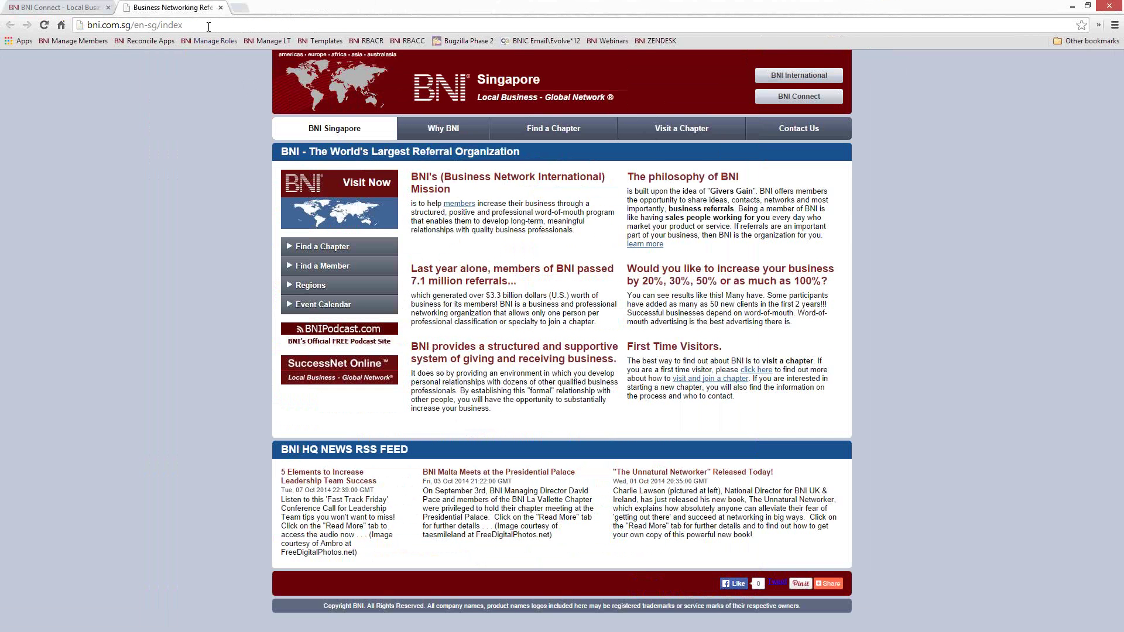
Step: Edit the bni.com.sg address and open the Visit Now chapter-visit page
click(131, 26)
click(131, 26)
key(shift+Home)
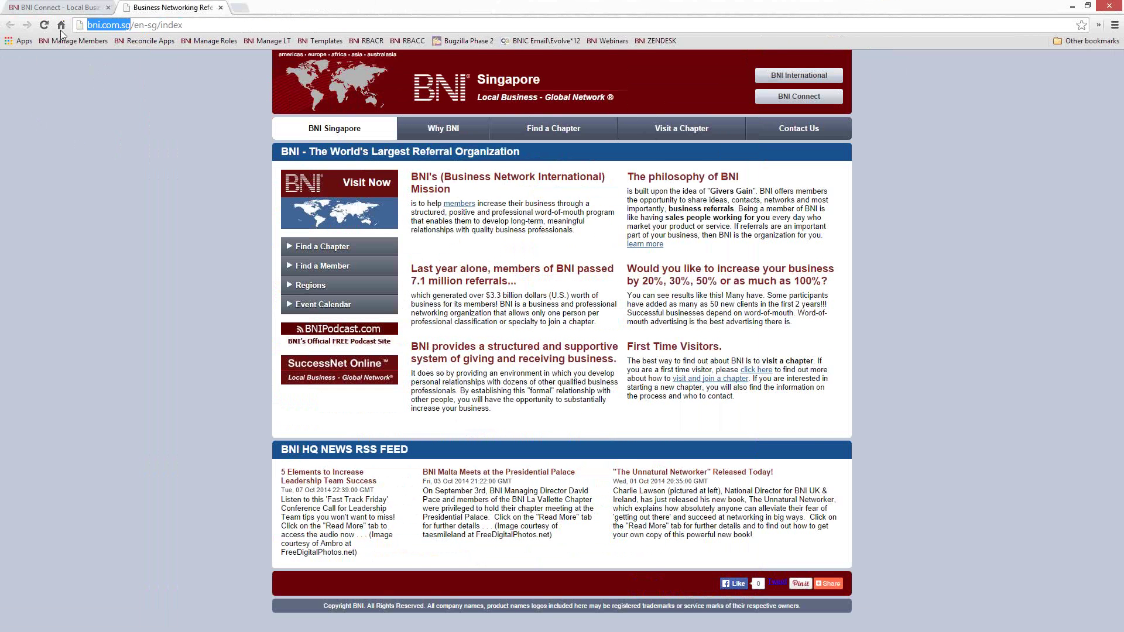
click(306, 230)
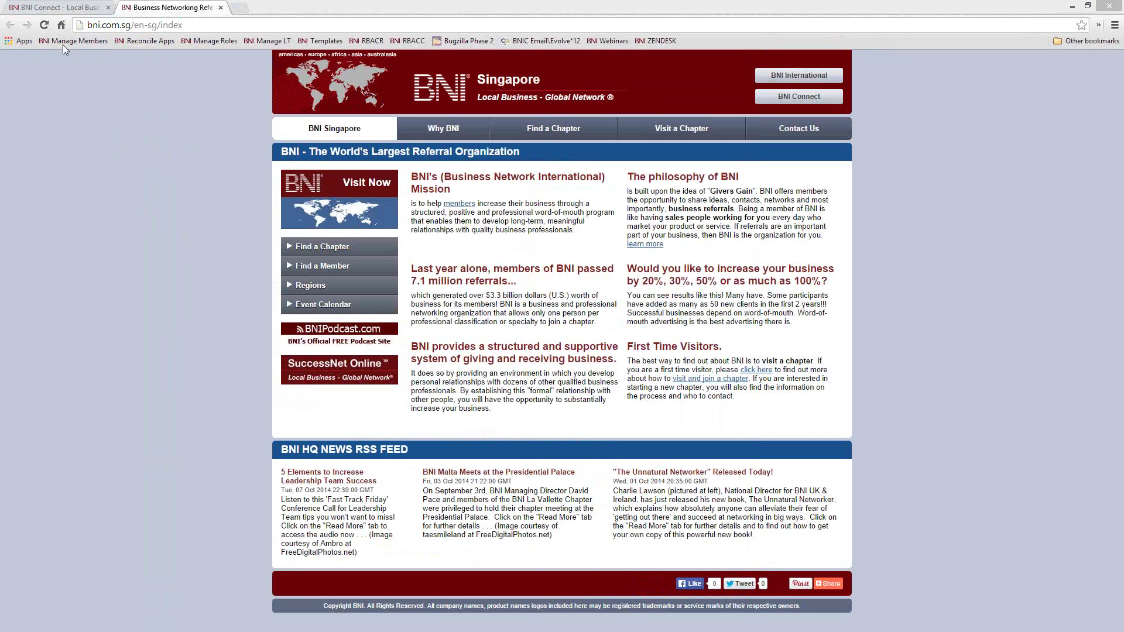
Step: In BNI Connect, go to Options > My Account's person tab and choose Change Company Logo
click(55, 7)
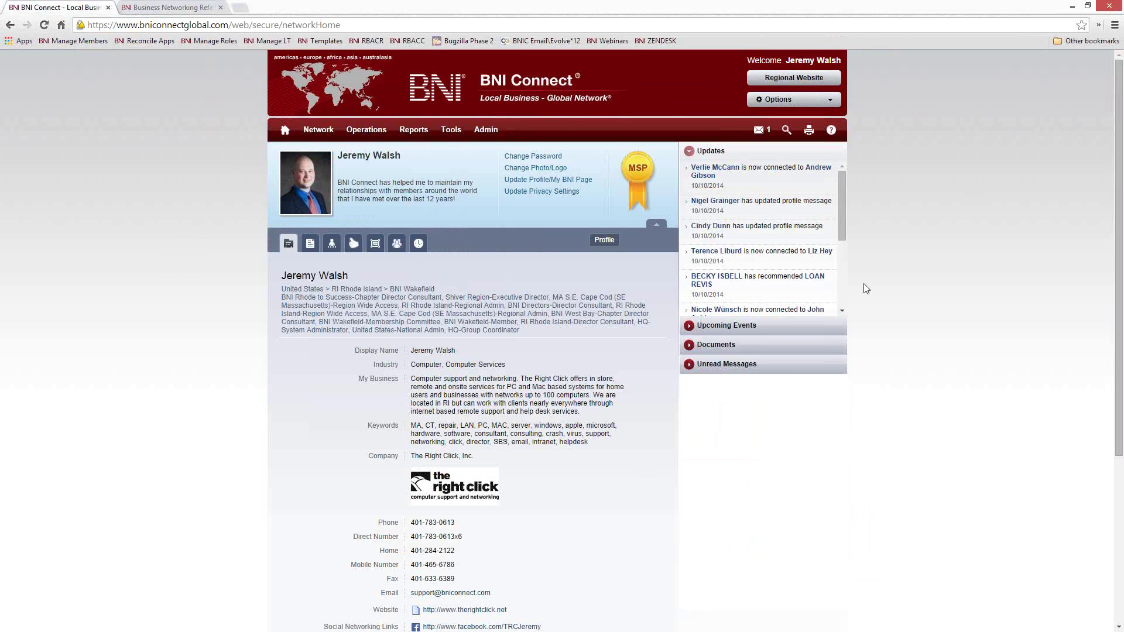
click(784, 99)
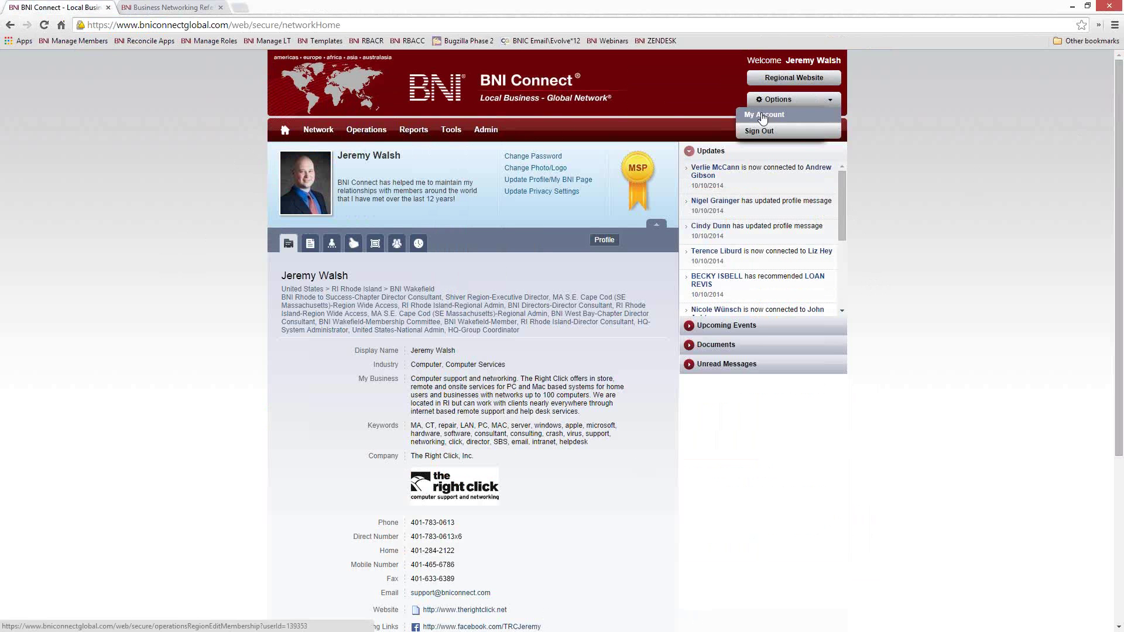
click(763, 115)
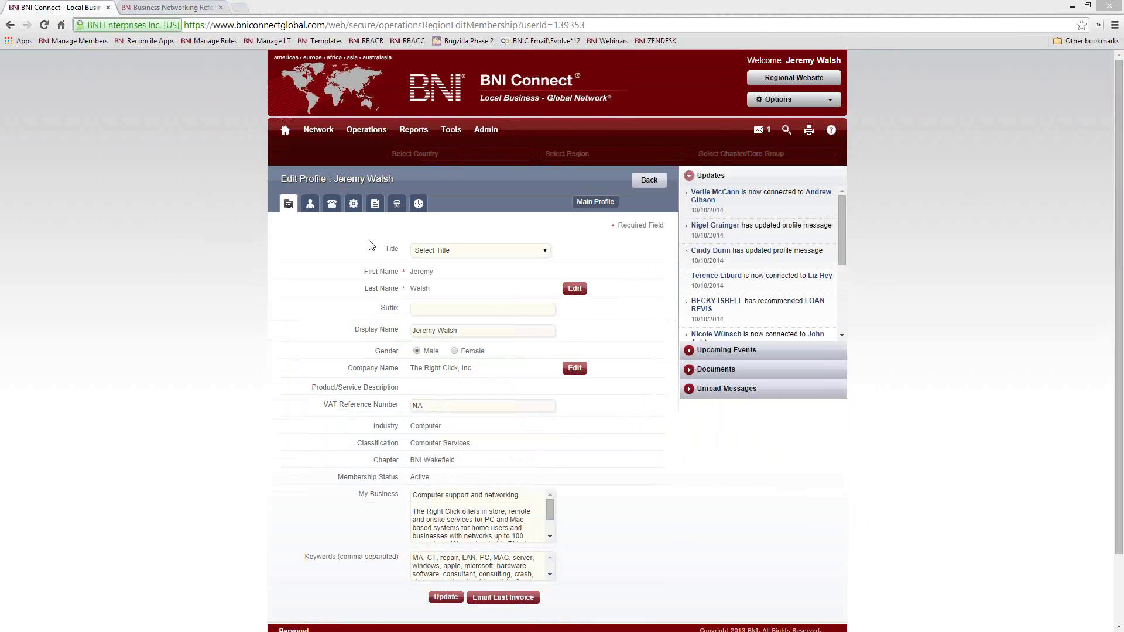
click(311, 206)
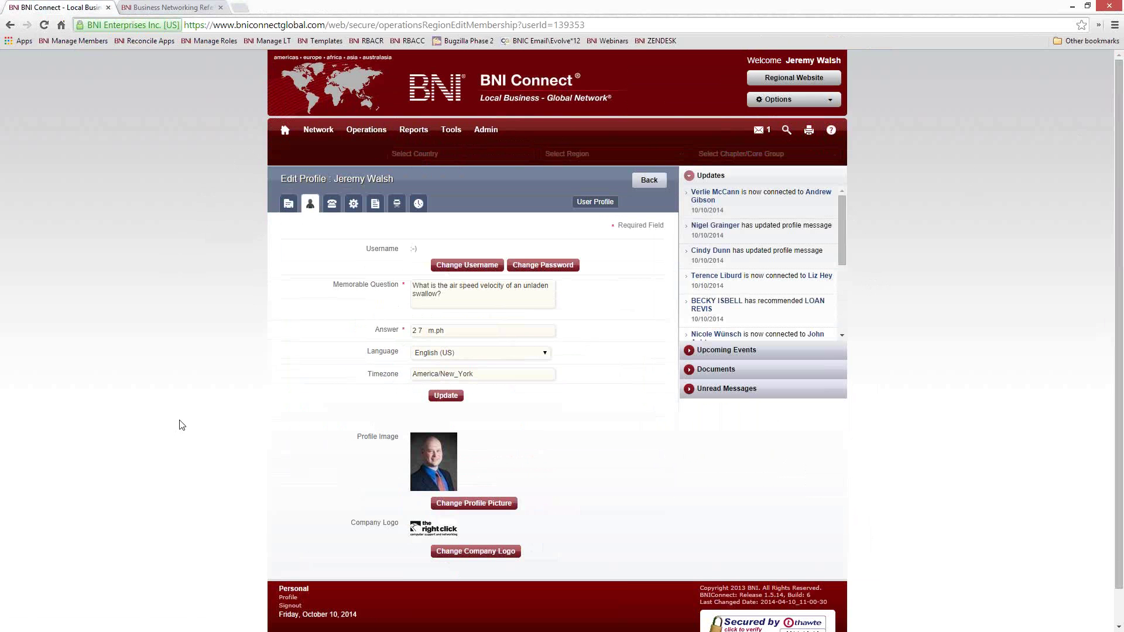
scroll(615, 509, down, 1)
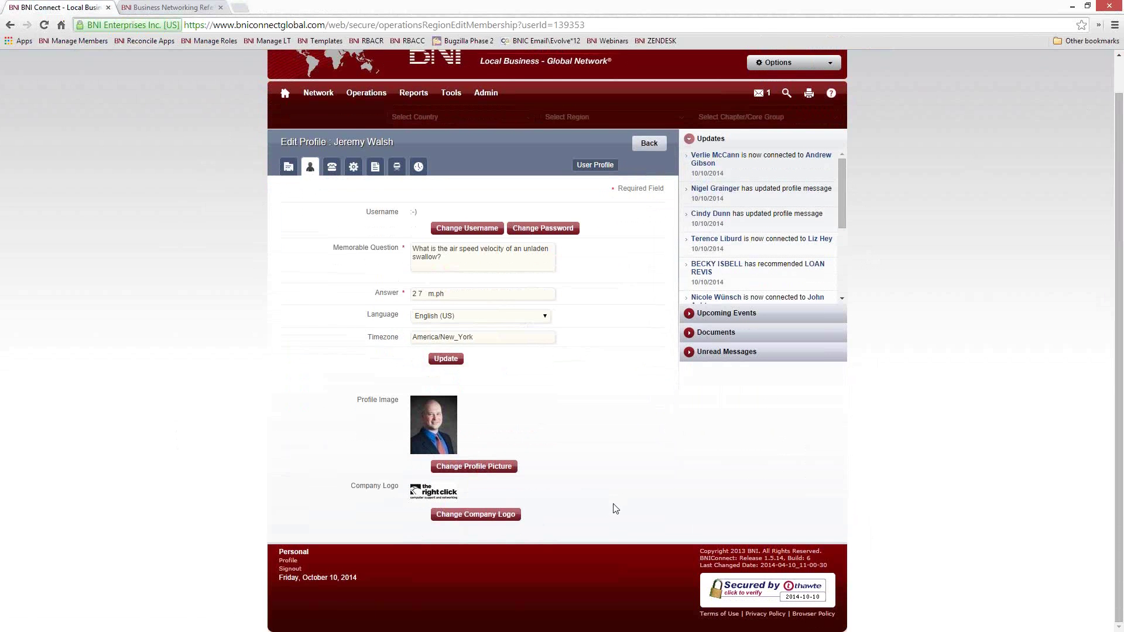
click(466, 513)
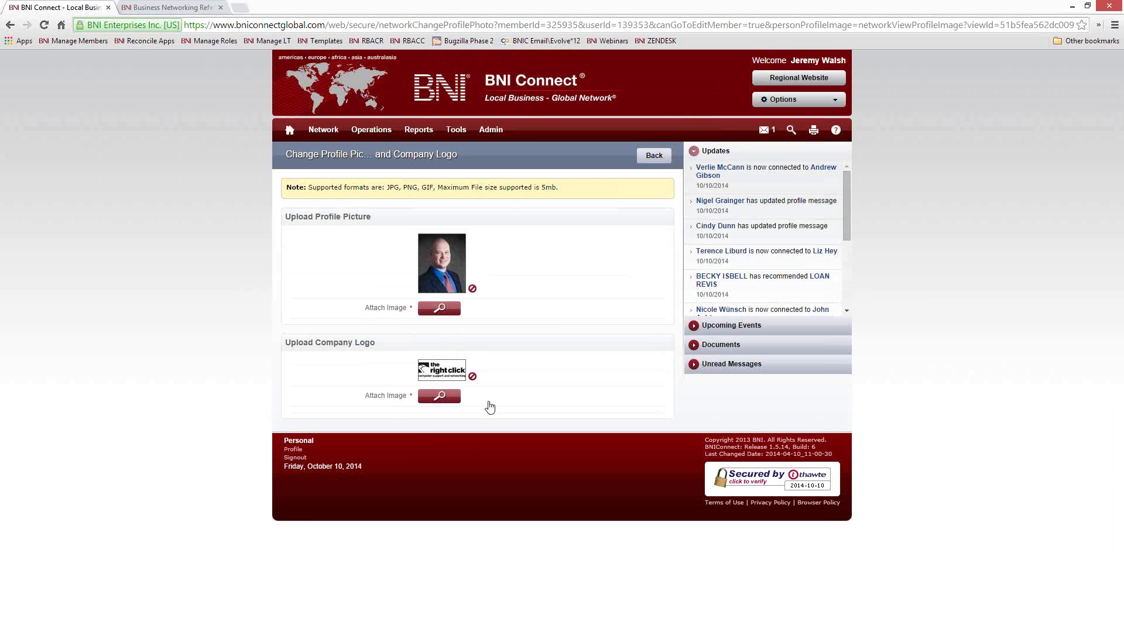
Step: Upload TRC-Squarejpg - Copy.jpg as the company logo and crop it to the mouse icon
click(437, 398)
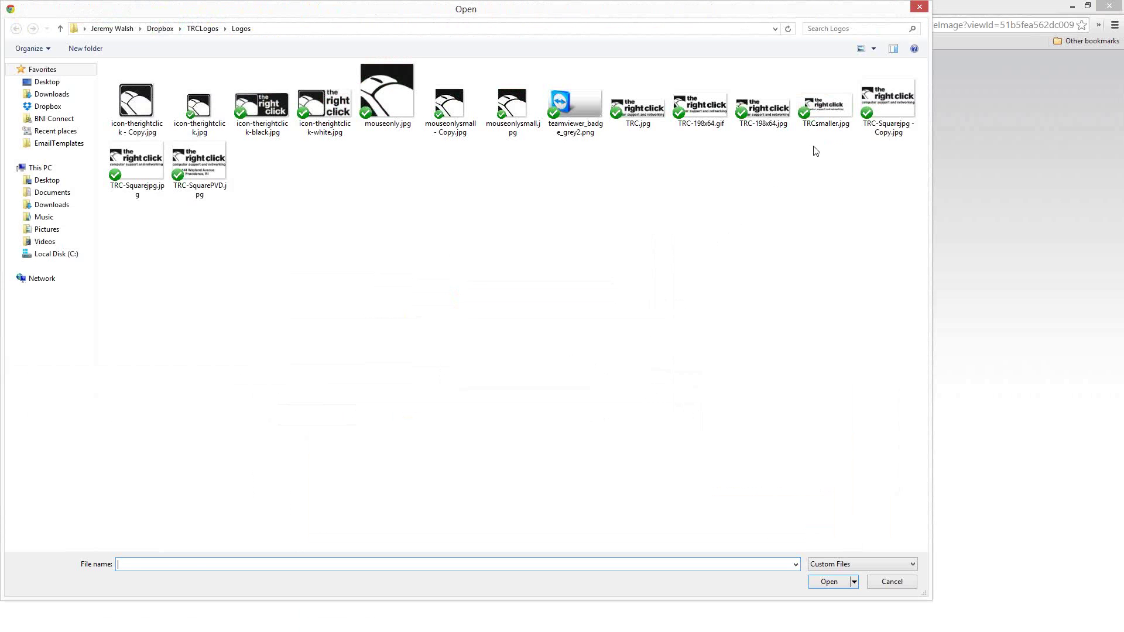
click(884, 115)
double_click(884, 114)
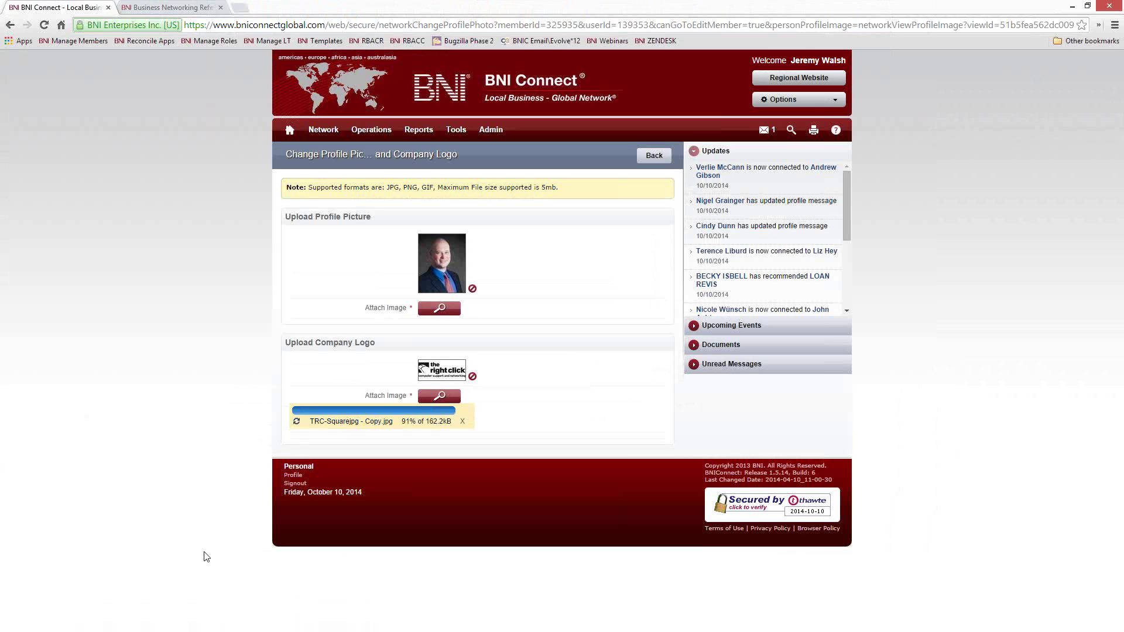
scroll(844, 543, down, 3)
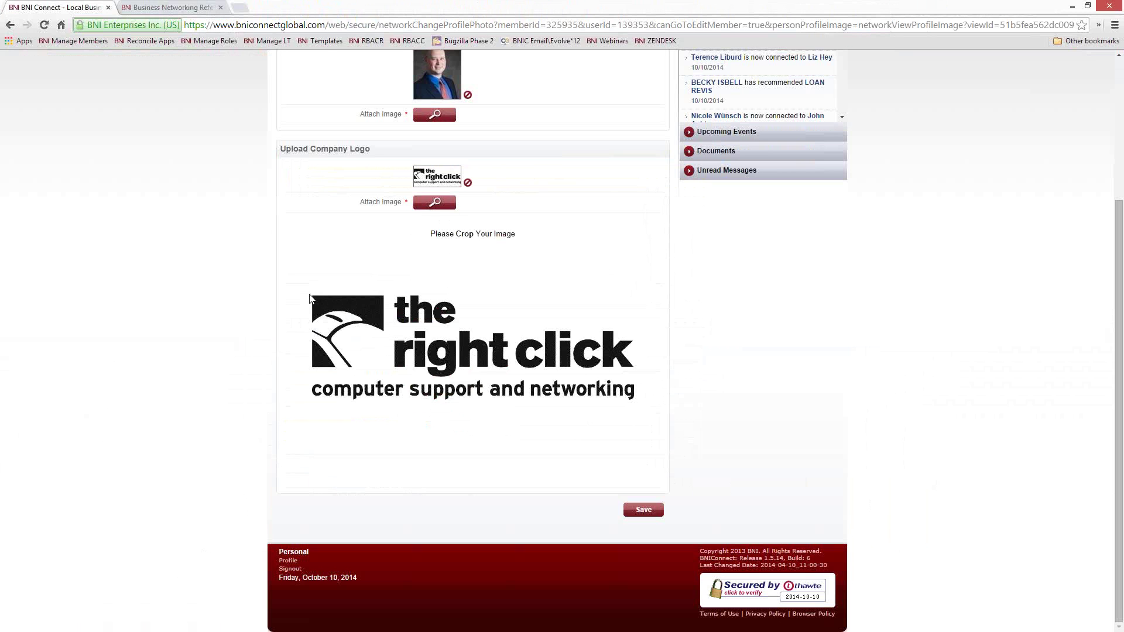
drag(342, 295, 447, 406)
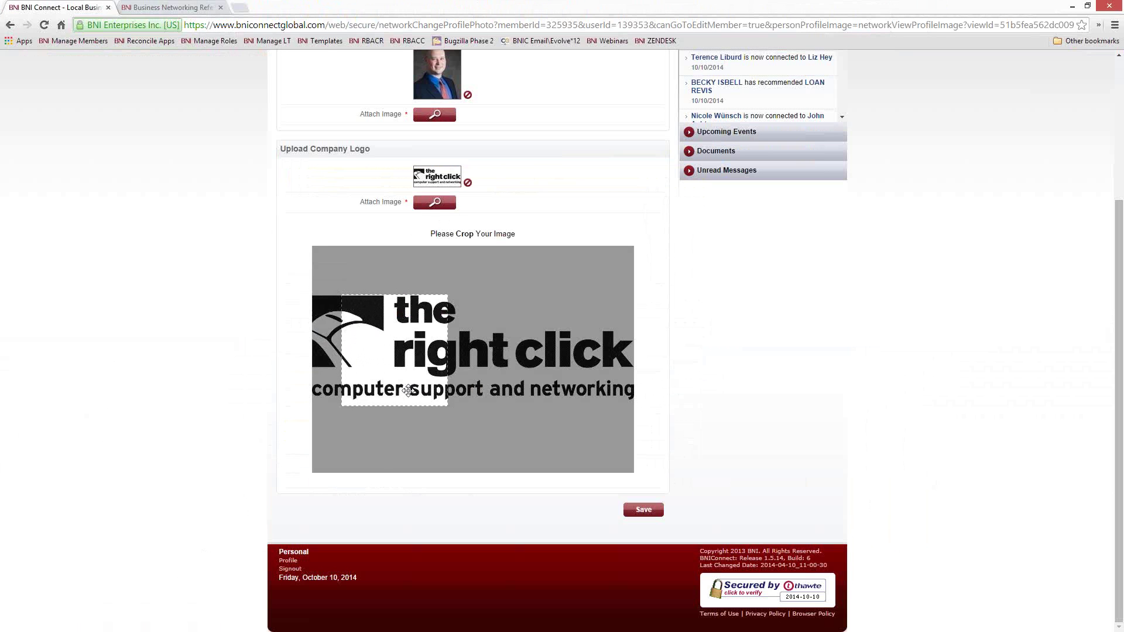
drag(361, 337, 331, 338)
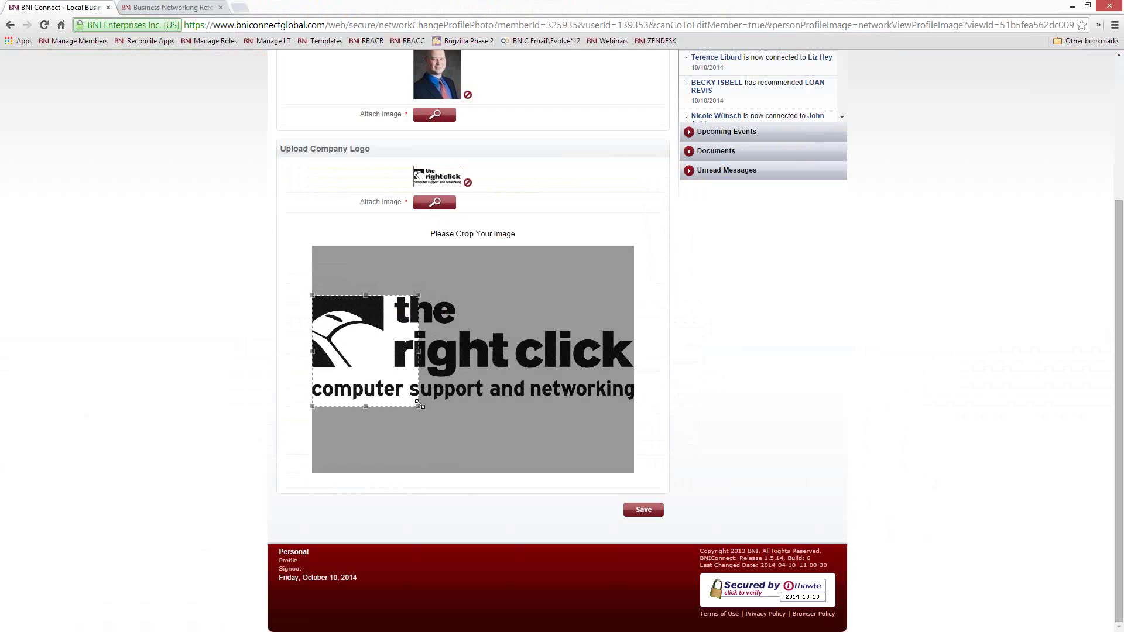
drag(419, 404, 383, 367)
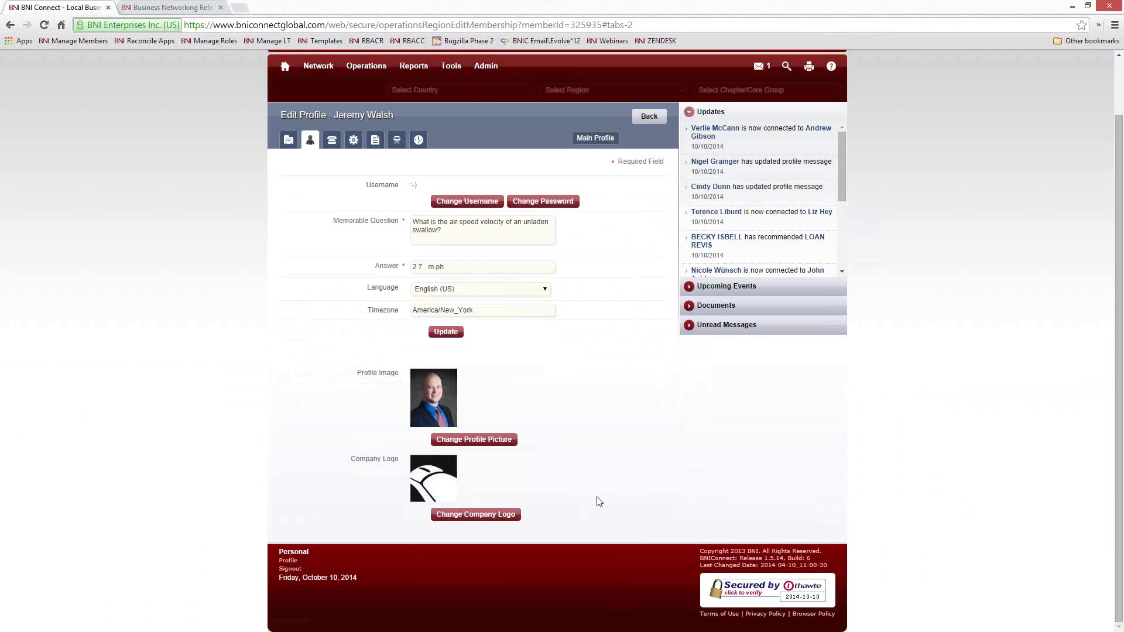
Step: Save the profile with Update, then return to the Profile page showing the new logo
scroll(598, 501, up, 2)
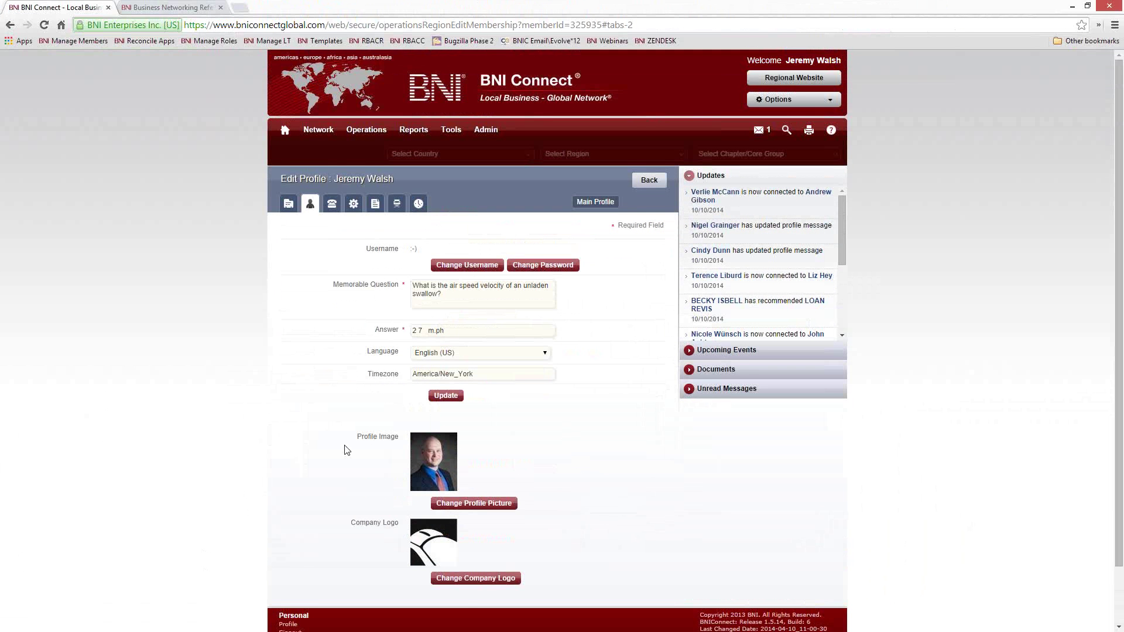
scroll(346, 450, down, 2)
click(443, 331)
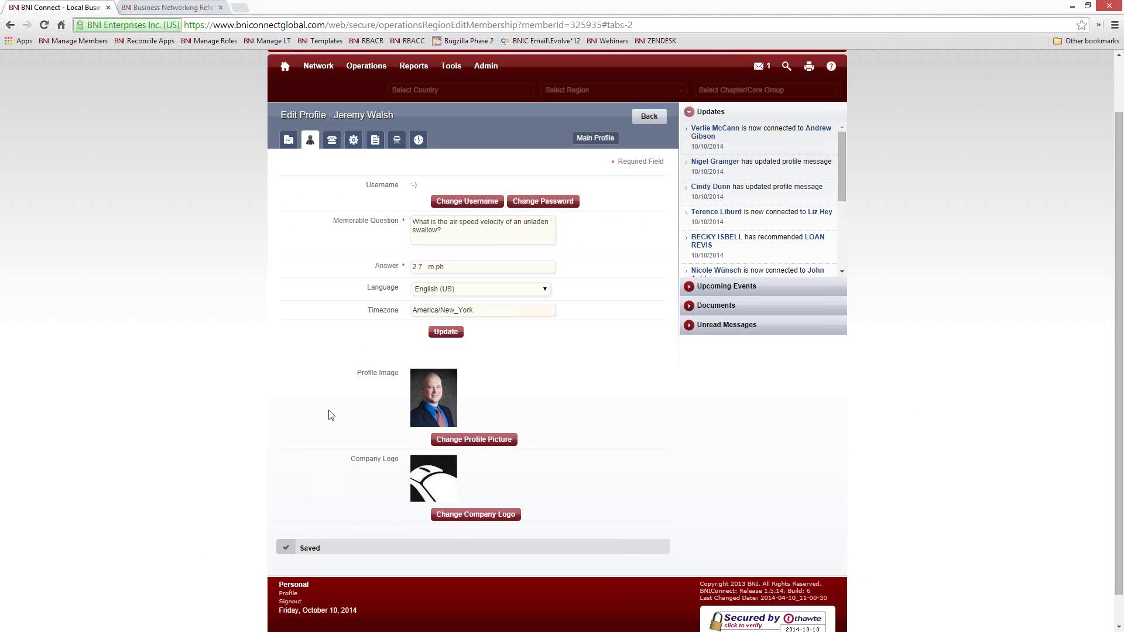
click(290, 568)
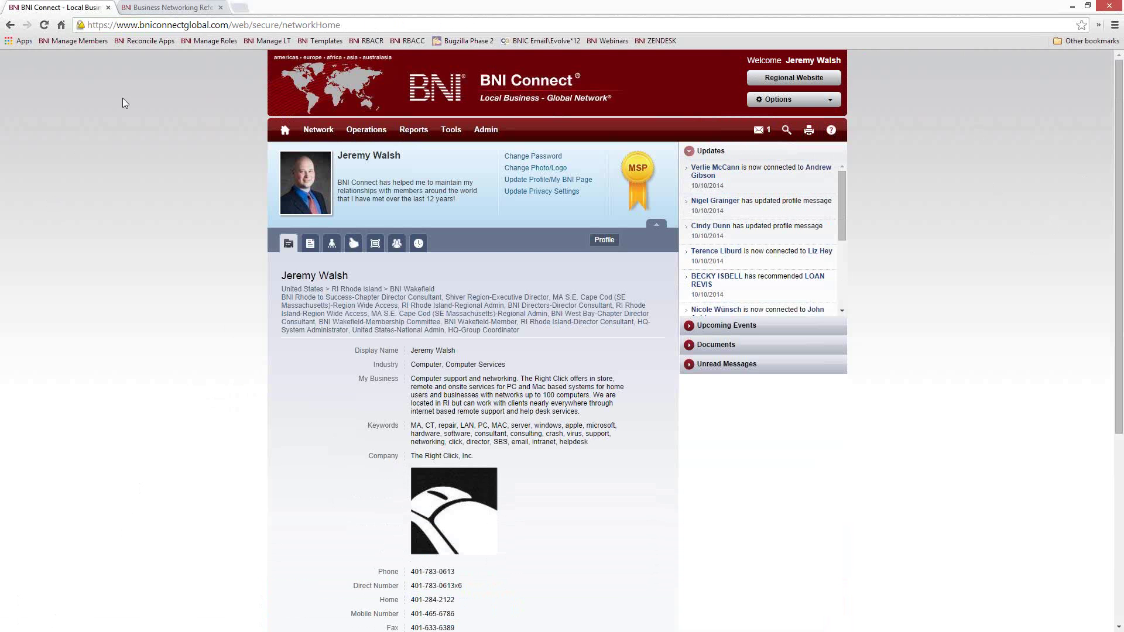
Step: Return to the BNI Connect profile and open the Global Support site from its help icon
click(194, 9)
click(670, 40)
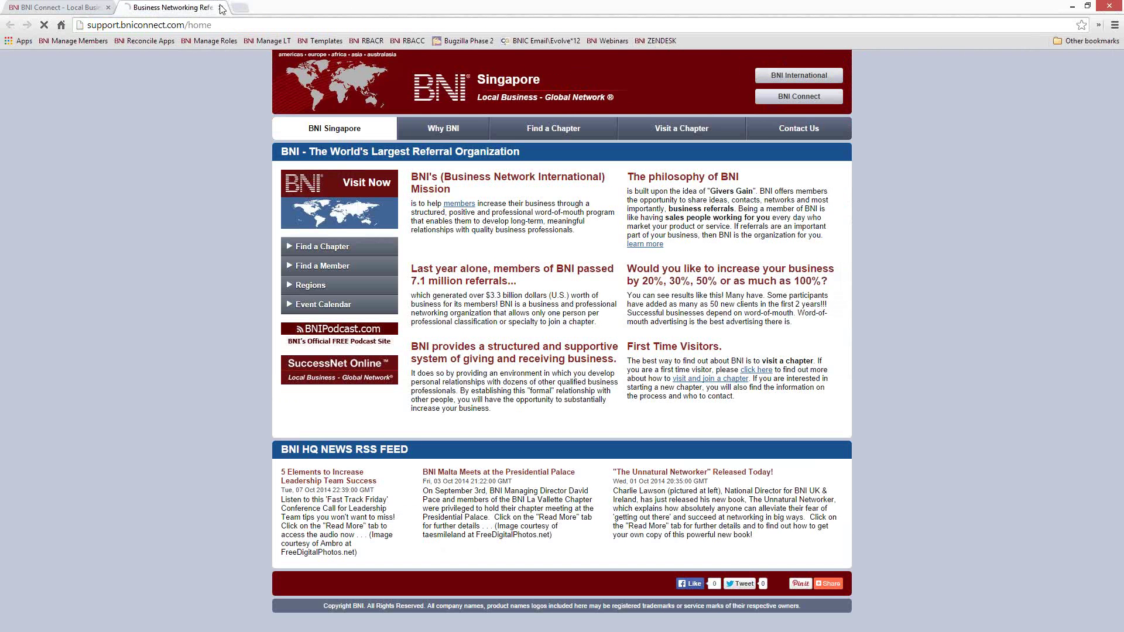
key(ctrl+Tab)
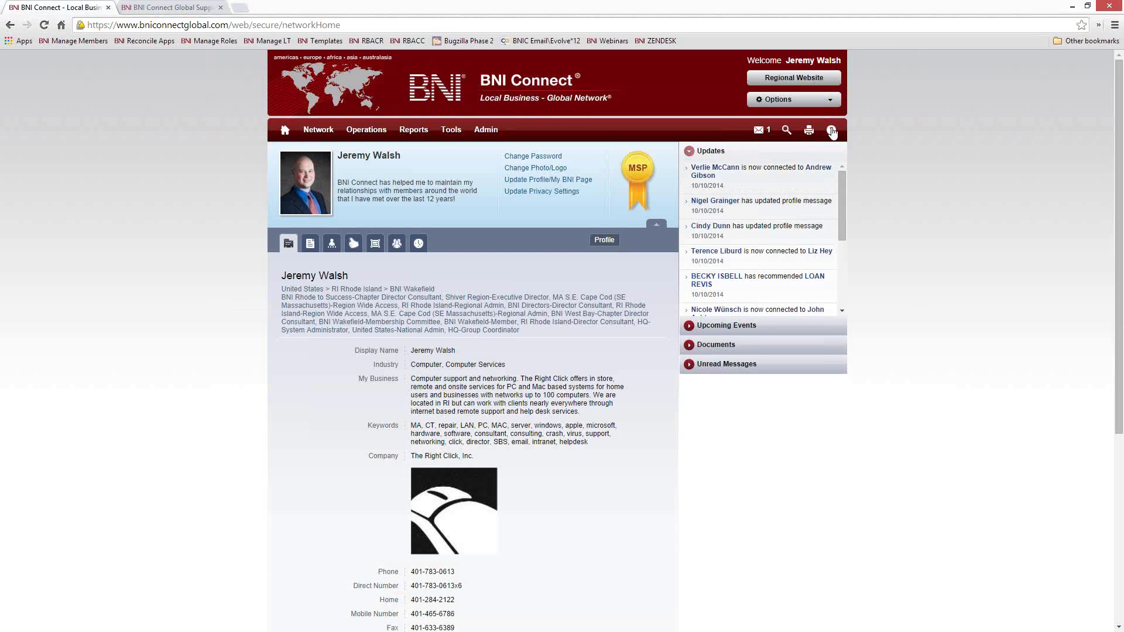
click(832, 131)
scroll(526, 415, down, 6)
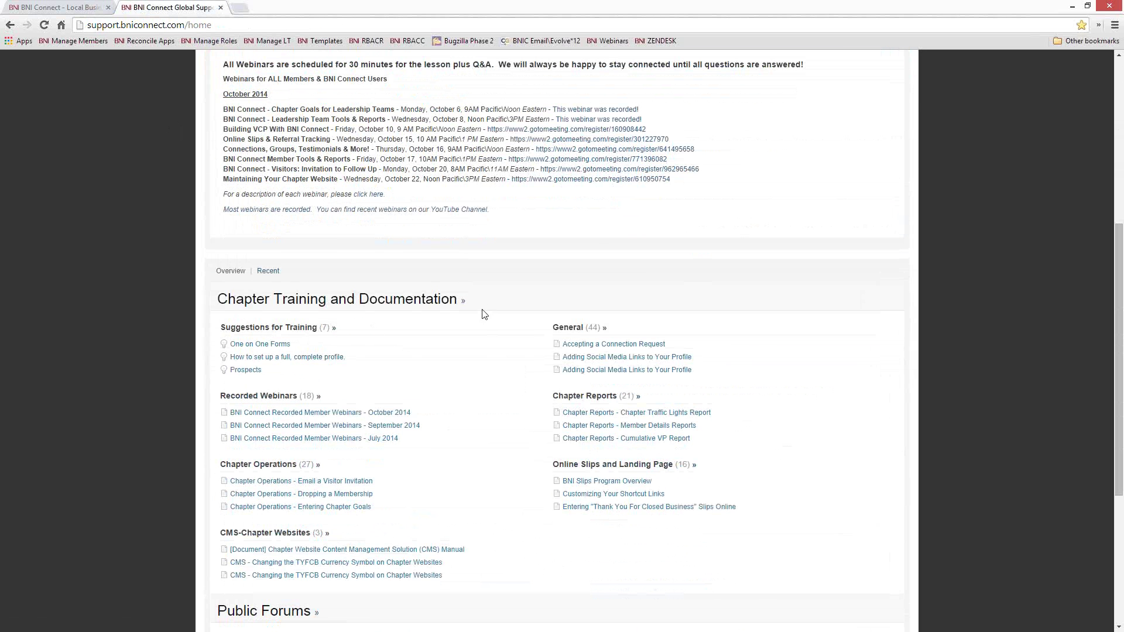
scroll(482, 301, up, 6)
Step: Go to youtube.com/bniconnectglobal to load the BNI Connect YouTube channel
click(236, 26)
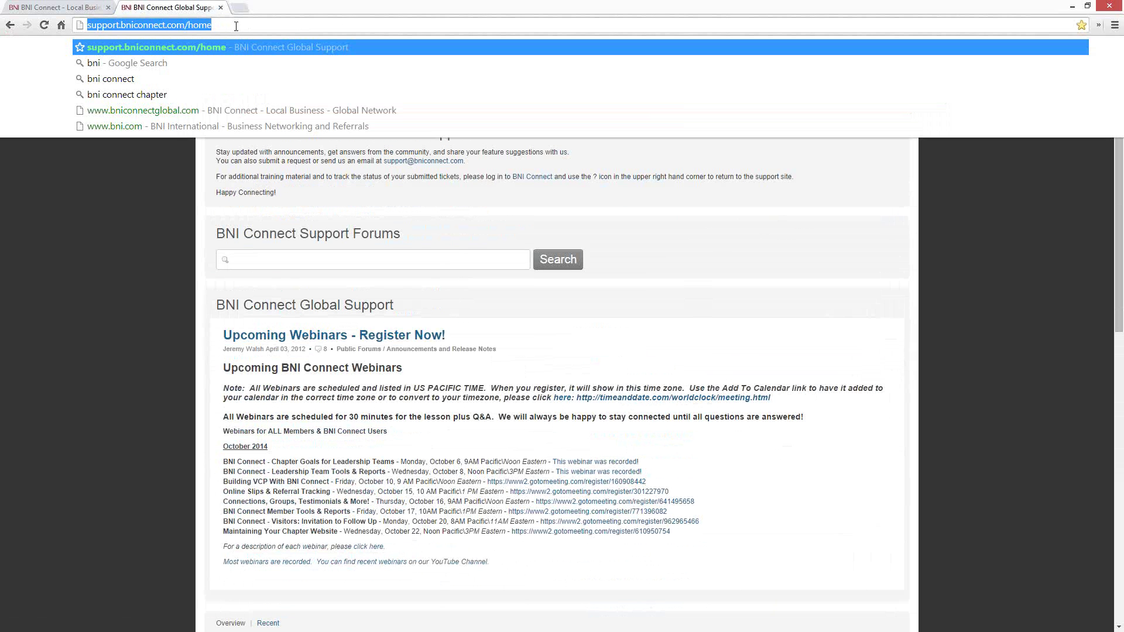
text(youtube.com/bniconnectglobal)
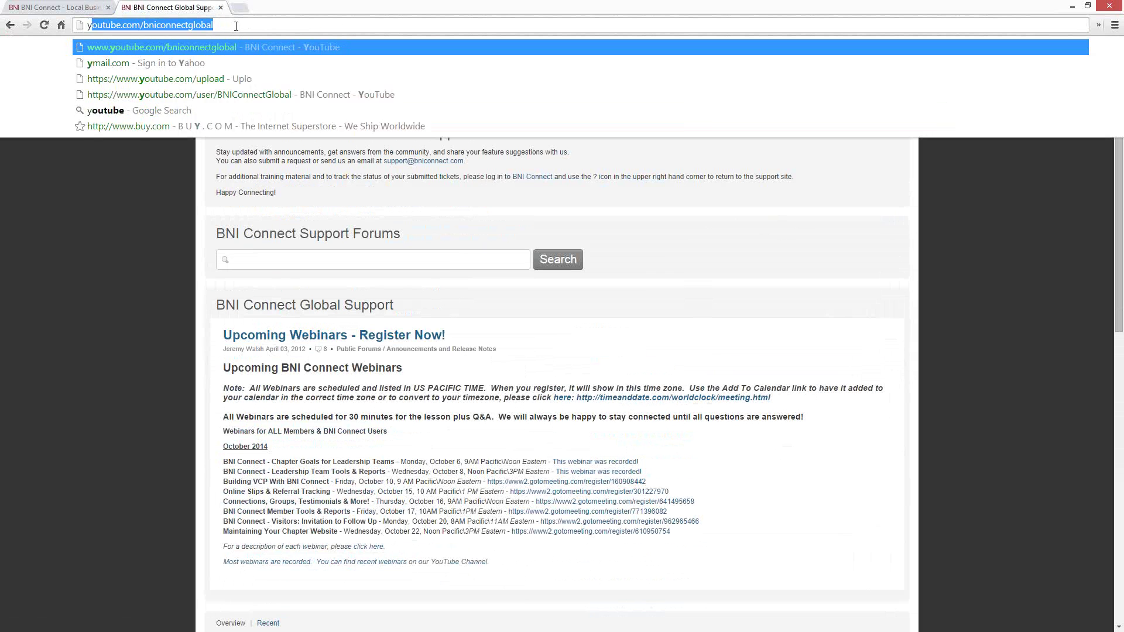
key(Return)
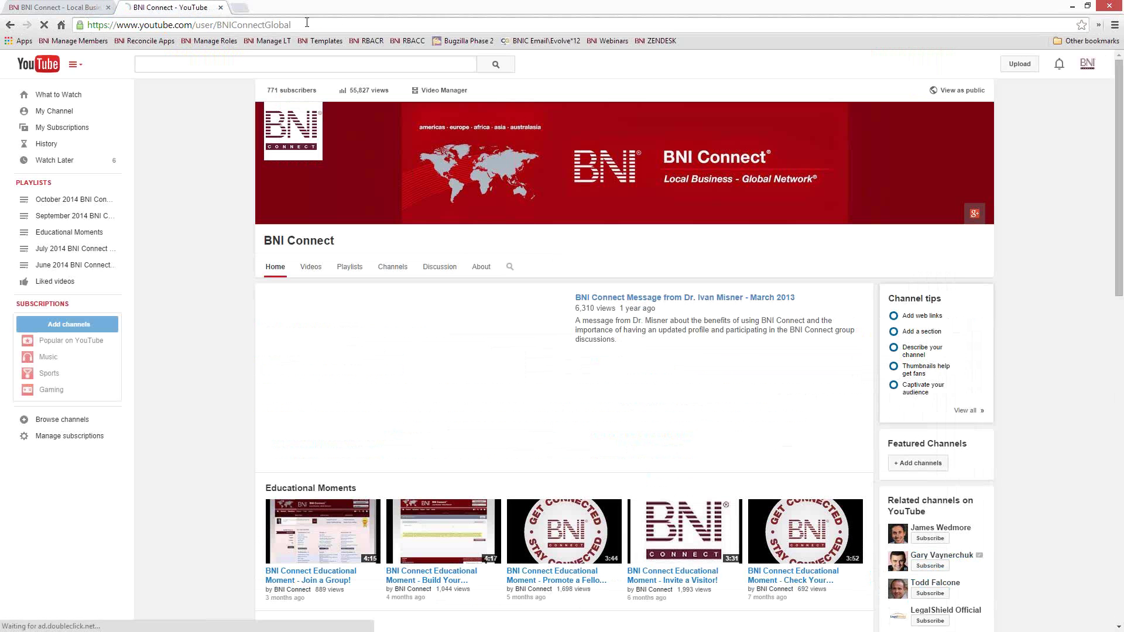
Step: Load the BNI Connect Global Facebook page from the 'face' address suggestion
click(306, 22)
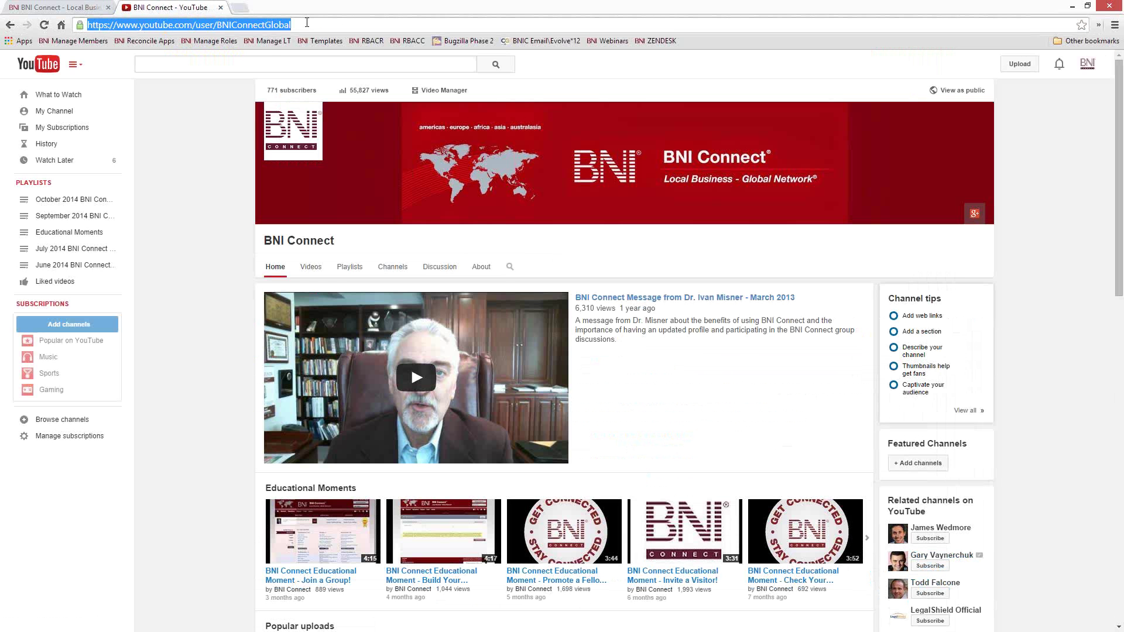
text(facebook.com)
key(Down)
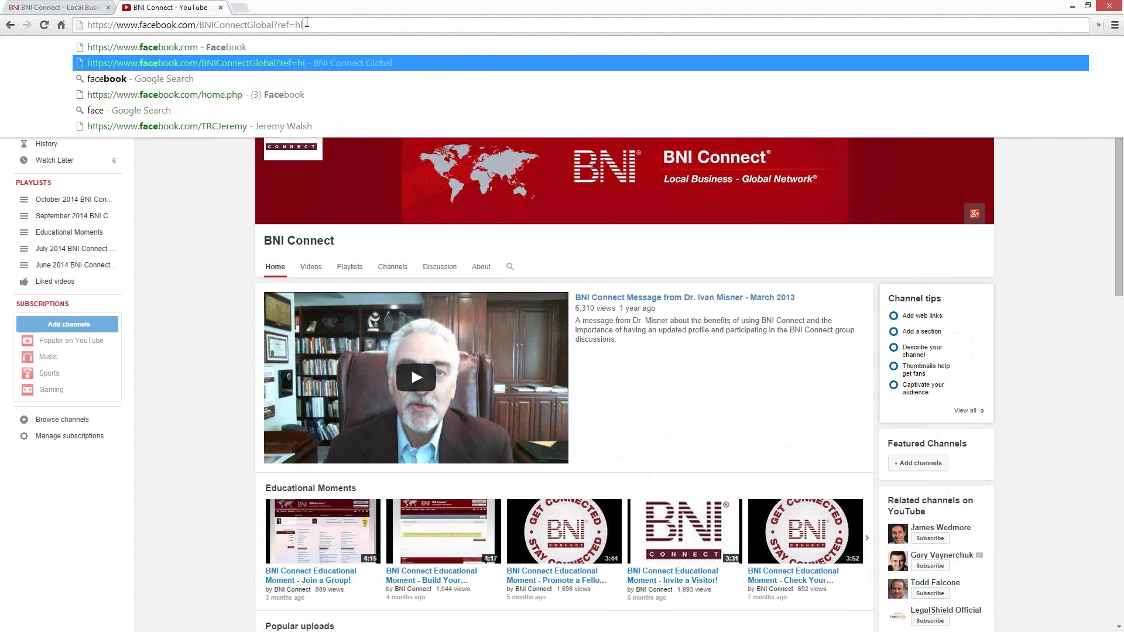
key(Return)
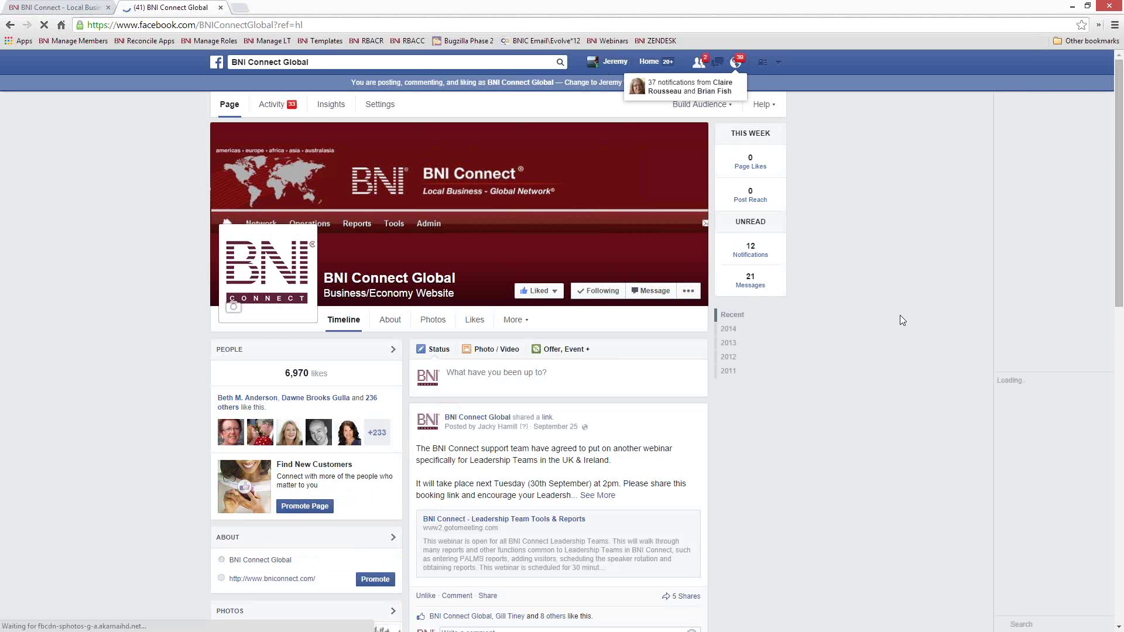
Step: Scroll through the BNI Connect Global Facebook page, then switch back to the BNI Connect profile tab
scroll(889, 316, down, 3)
scroll(879, 317, down, 1)
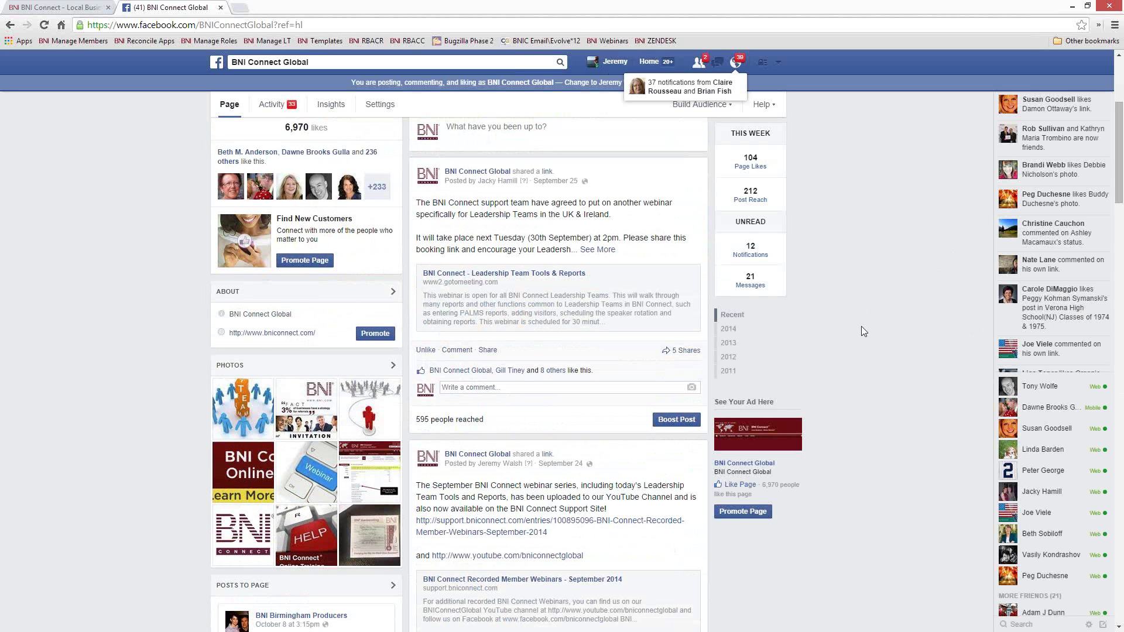
scroll(862, 331, up, 4)
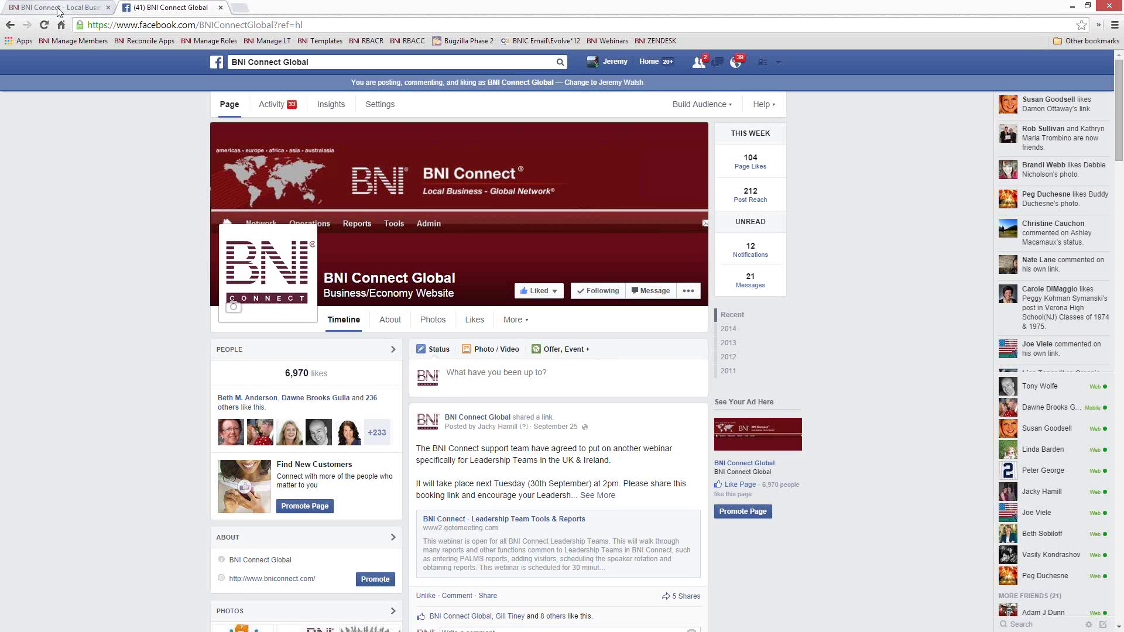
click(86, 8)
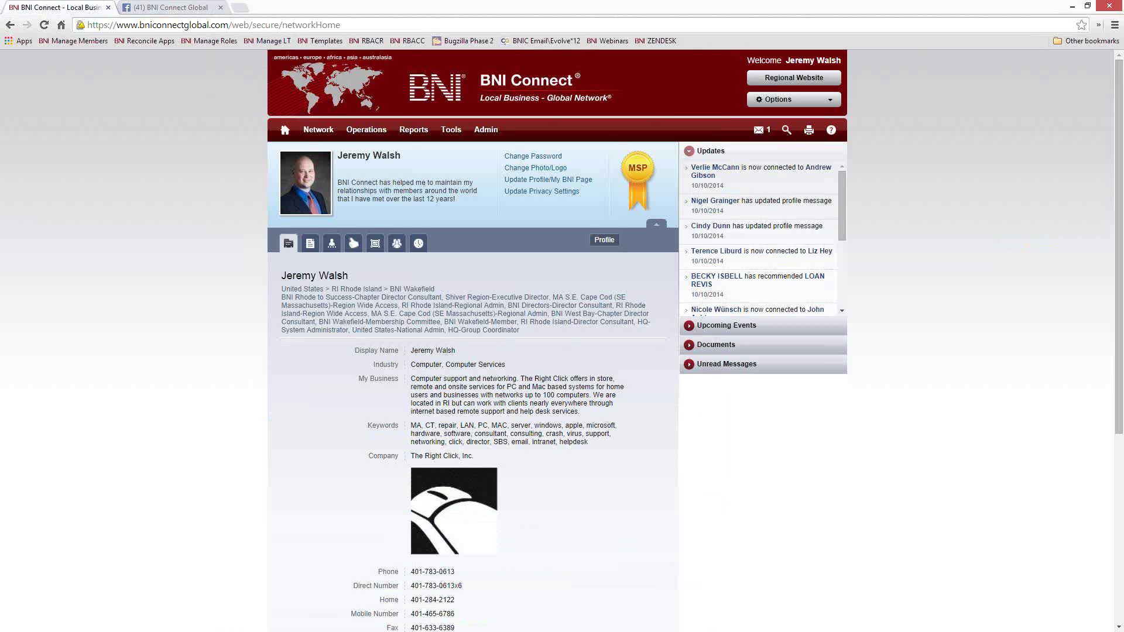
Step: Load the support upcoming webinars page and highlight the weekday, times and title of Online Slips & Referral Tracking
click(176, 7)
click(620, 40)
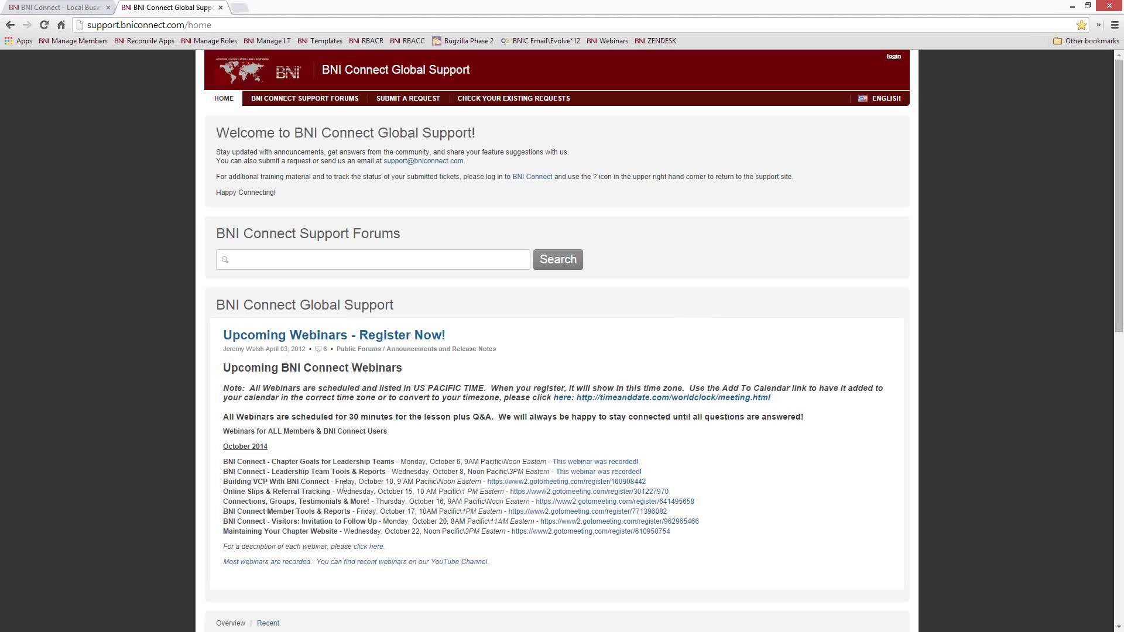
drag(371, 492, 337, 491)
click(426, 494)
drag(420, 493, 495, 493)
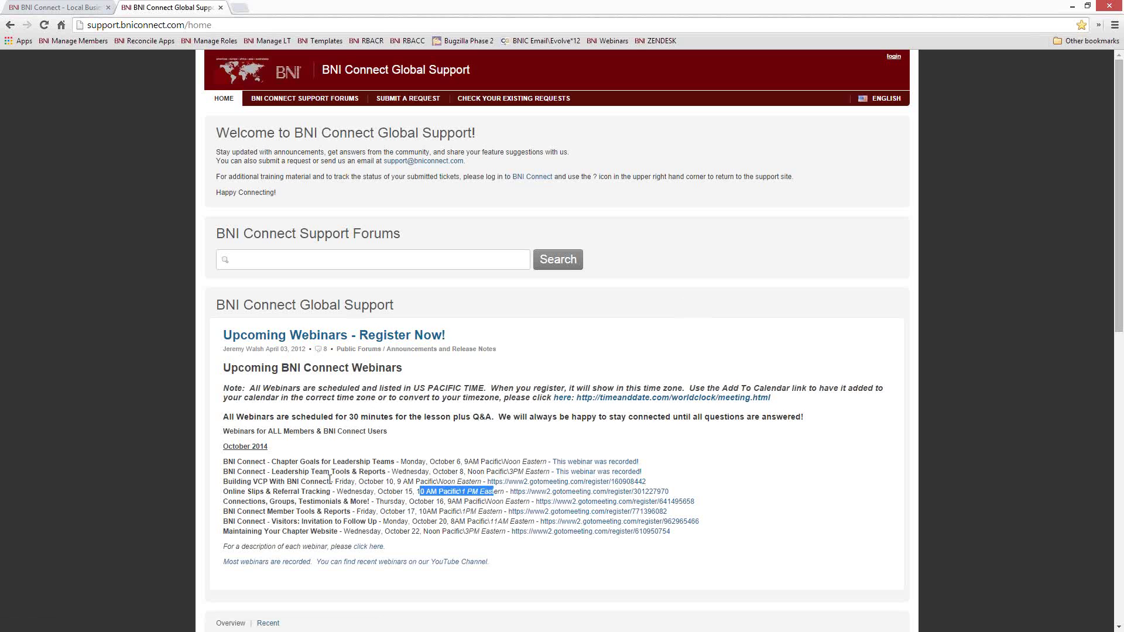
click(297, 499)
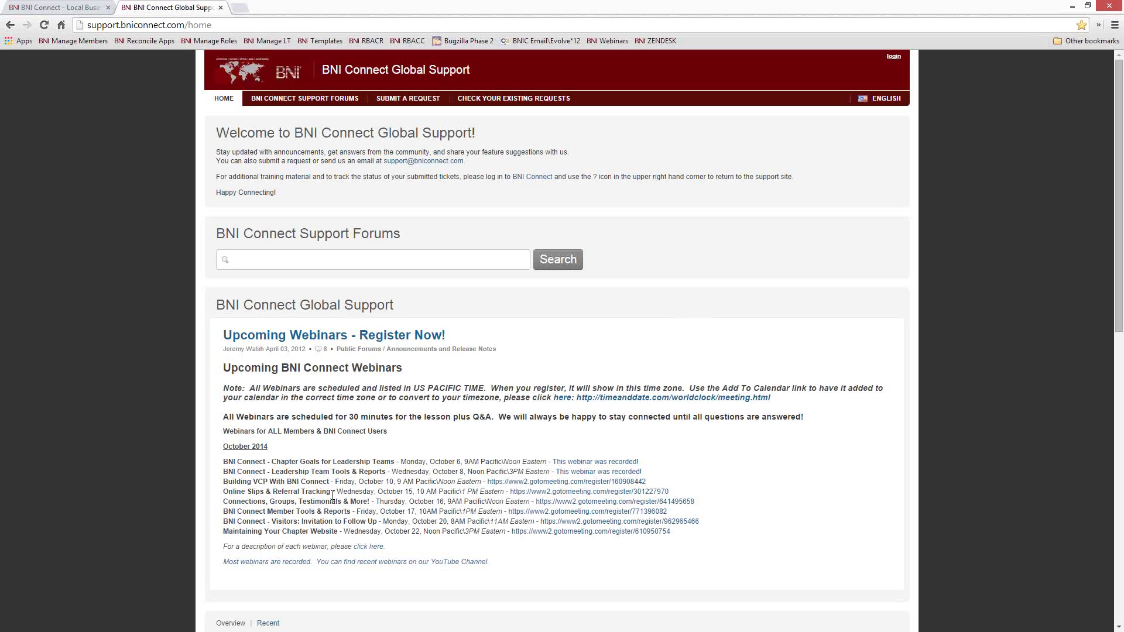
drag(332, 495, 222, 497)
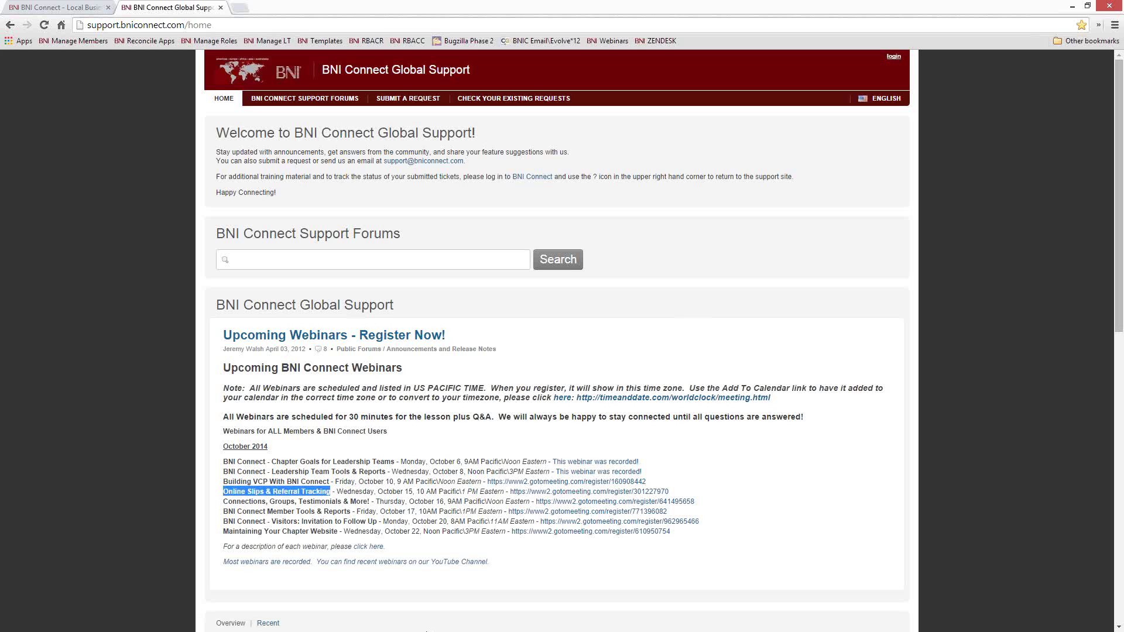
click(302, 481)
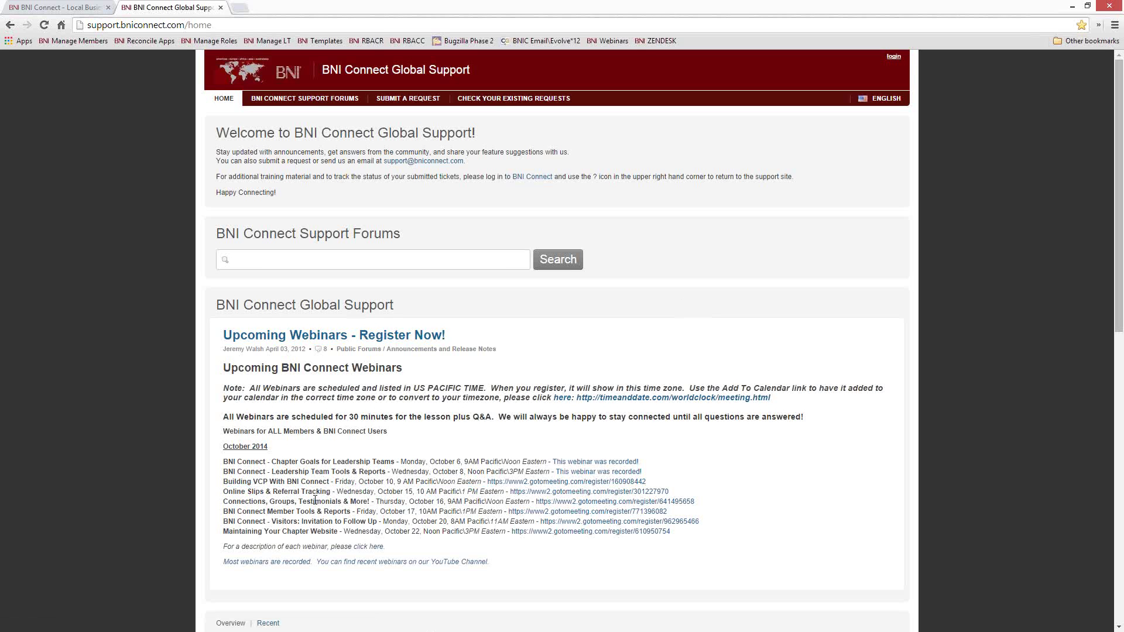